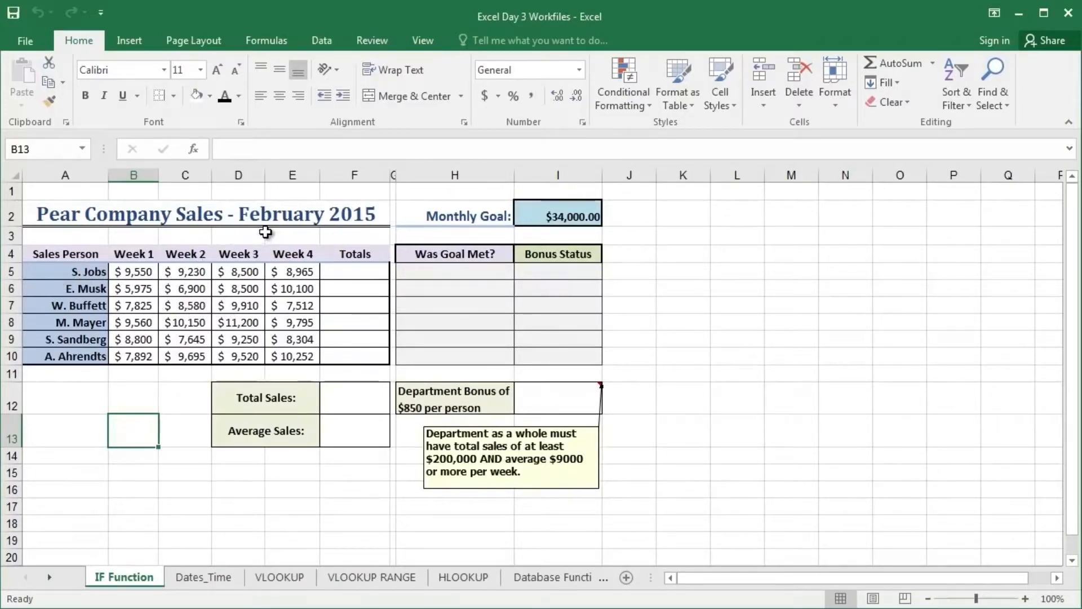
# Total the first salesperson's four weekly sales in cell F5 with a SUM of B5:E5
pyautogui.click(372, 275)
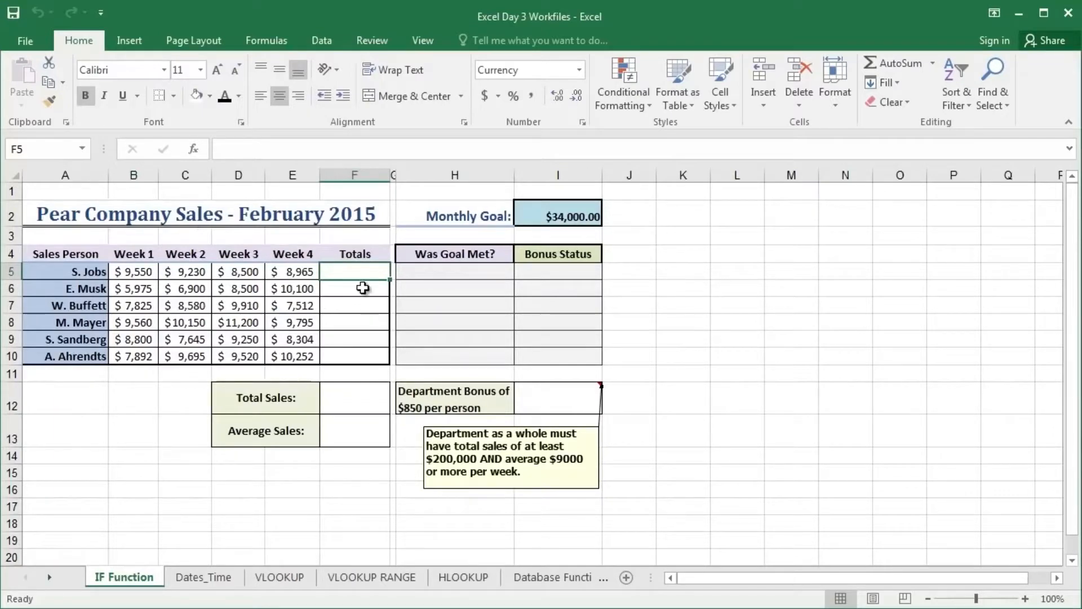
pyautogui.write('=')
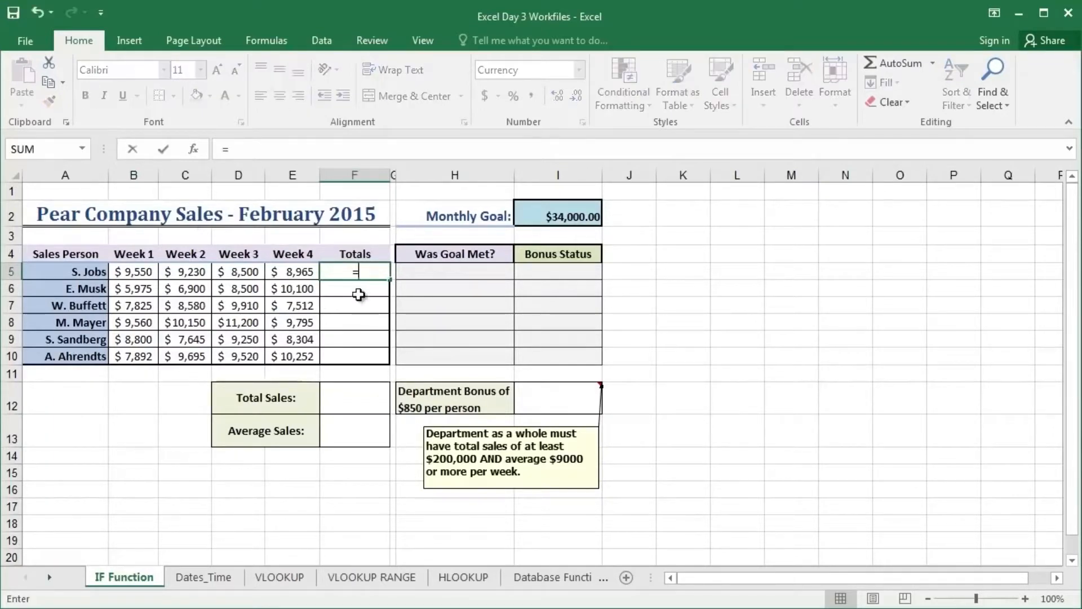
pyautogui.write('SUM(')
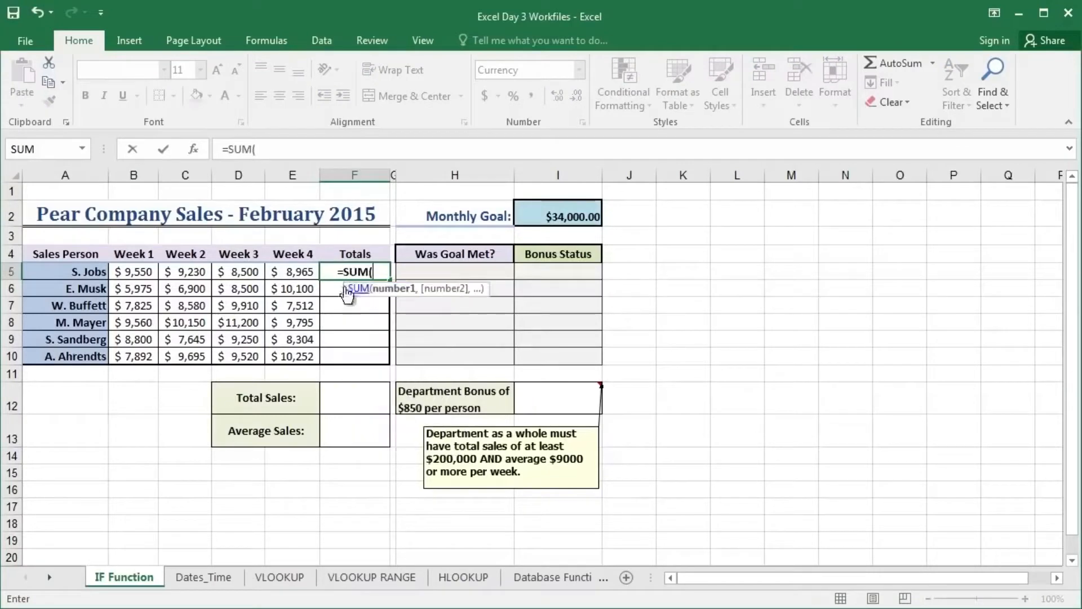
pyautogui.moveTo(138, 272); pyautogui.dragTo(303, 273)
pyautogui.press('Return')
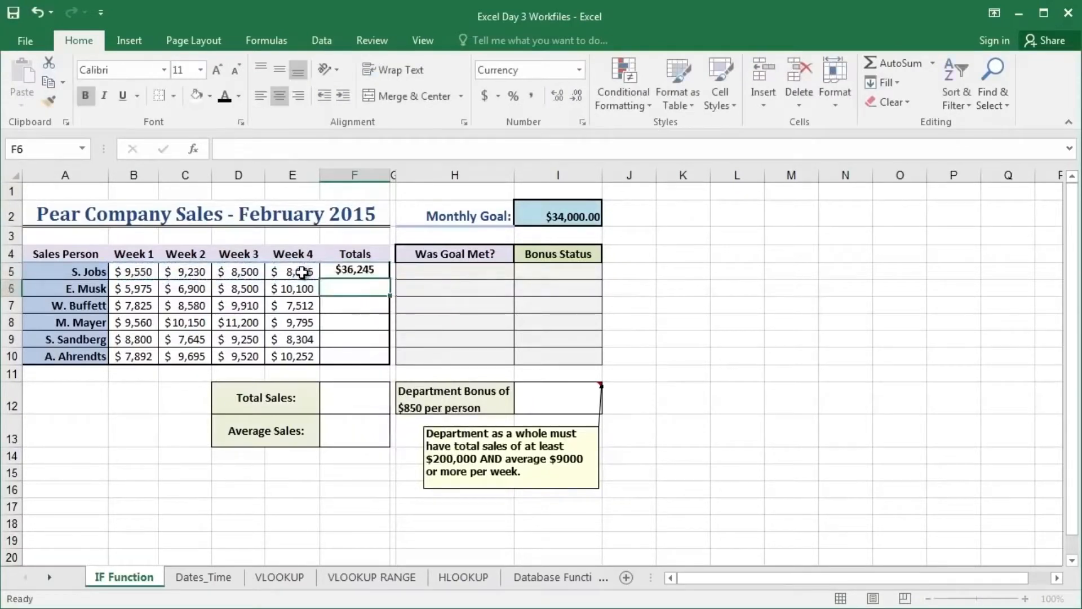
# Clear the SUM formula from cell F5
pyautogui.click(353, 271)
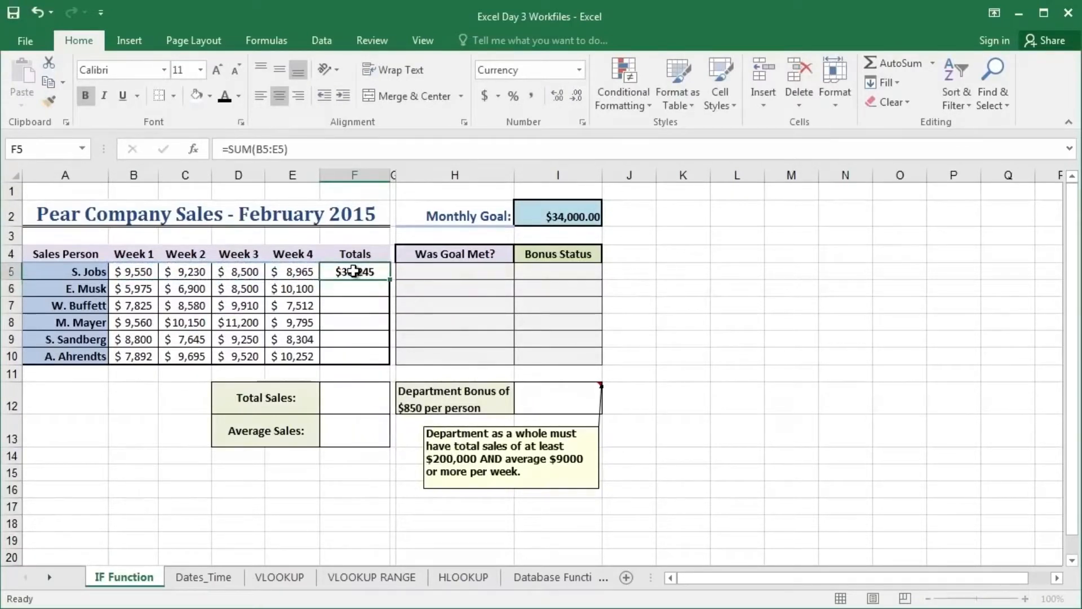
pyautogui.press('Delete')
pyautogui.press('Return')
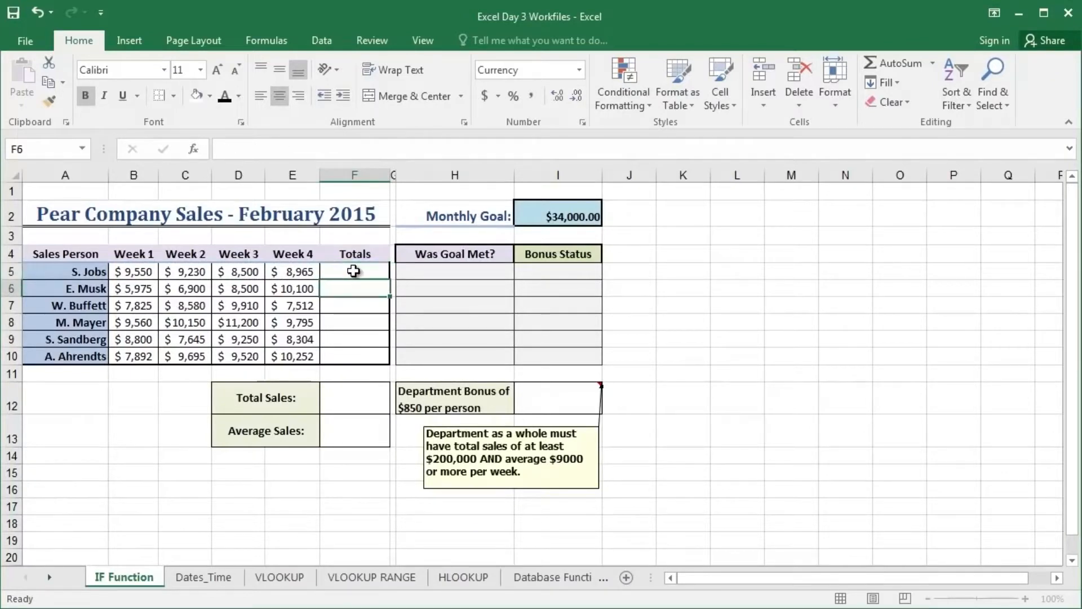
# Examine the first salesperson's weekly sales in B5:E5 and the total cell F5
pyautogui.click(354, 271)
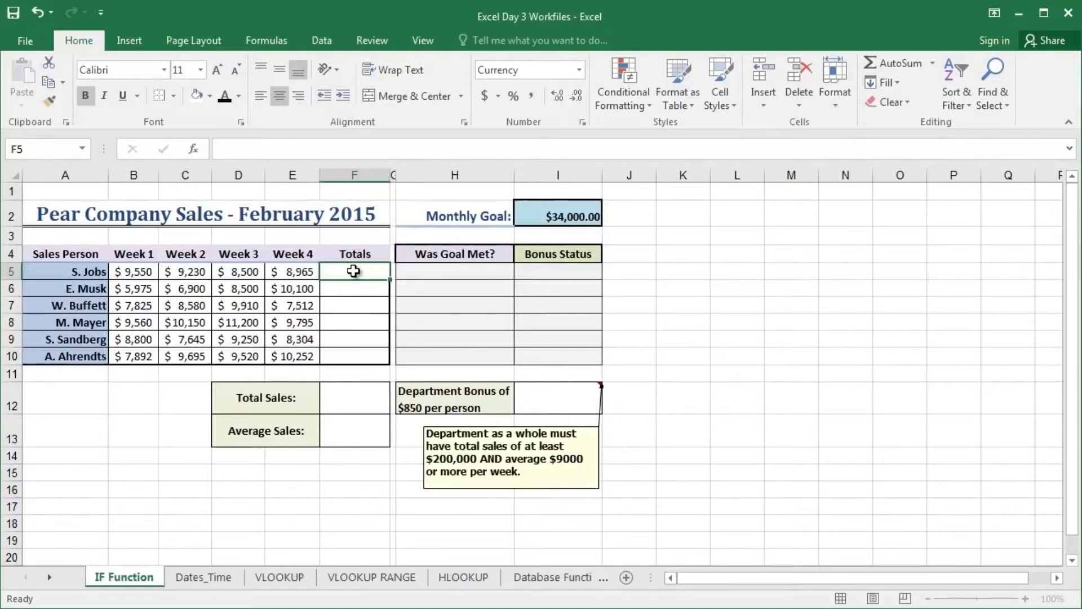
pyautogui.click(137, 275)
pyautogui.moveTo(138, 275); pyautogui.dragTo(289, 273)
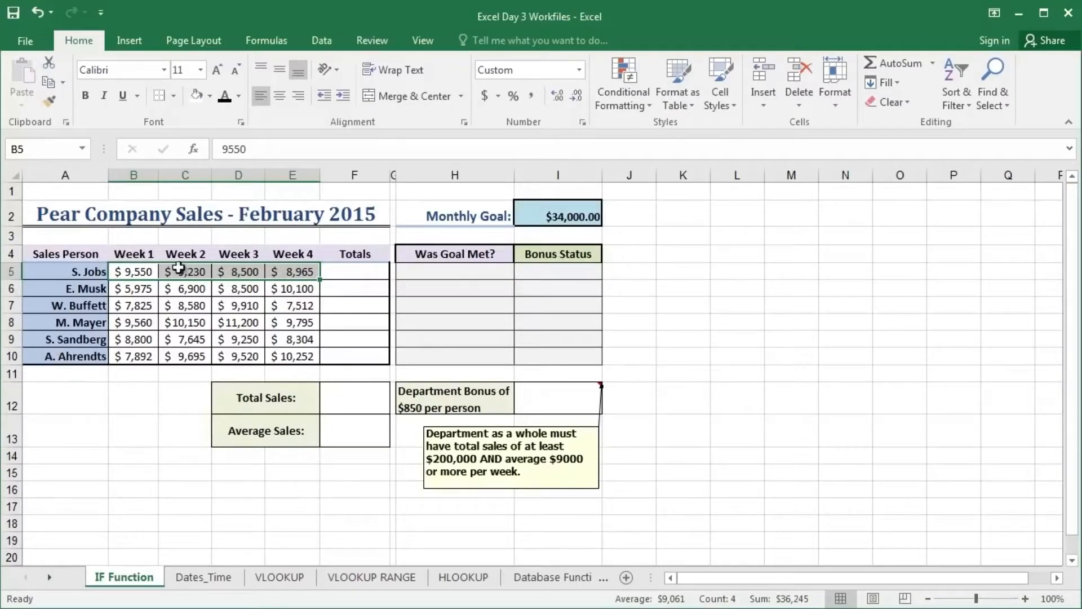
pyautogui.click(100, 273)
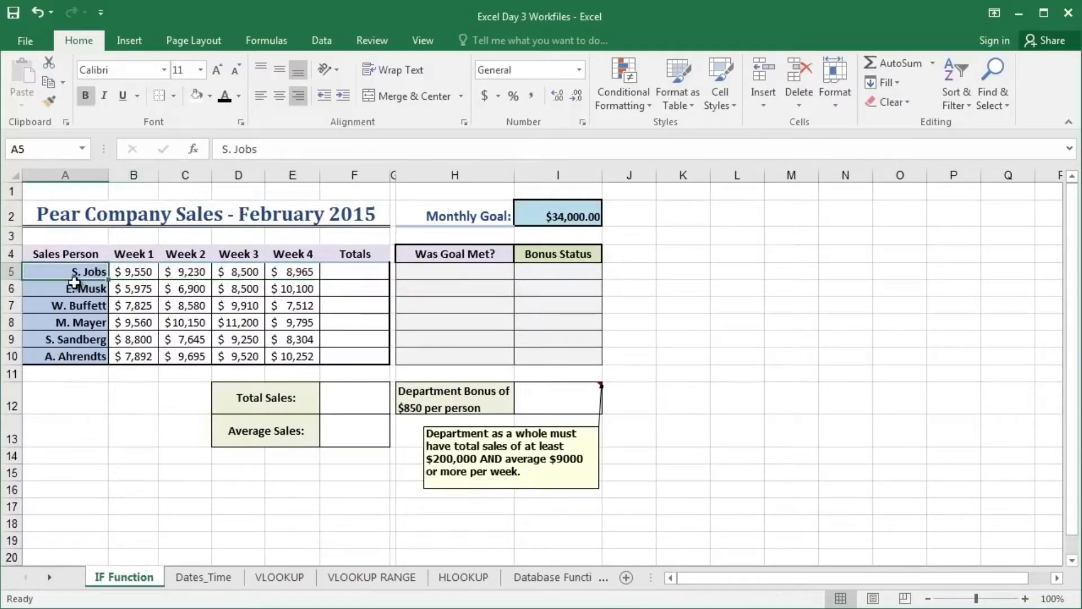
pyautogui.moveTo(138, 274); pyautogui.dragTo(273, 276)
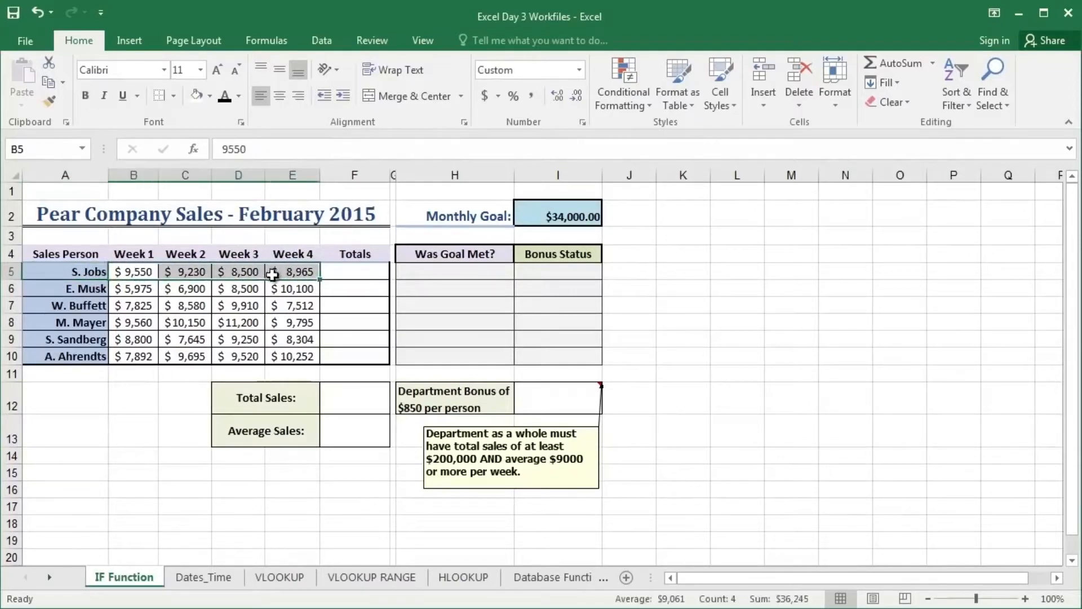
pyautogui.click(352, 275)
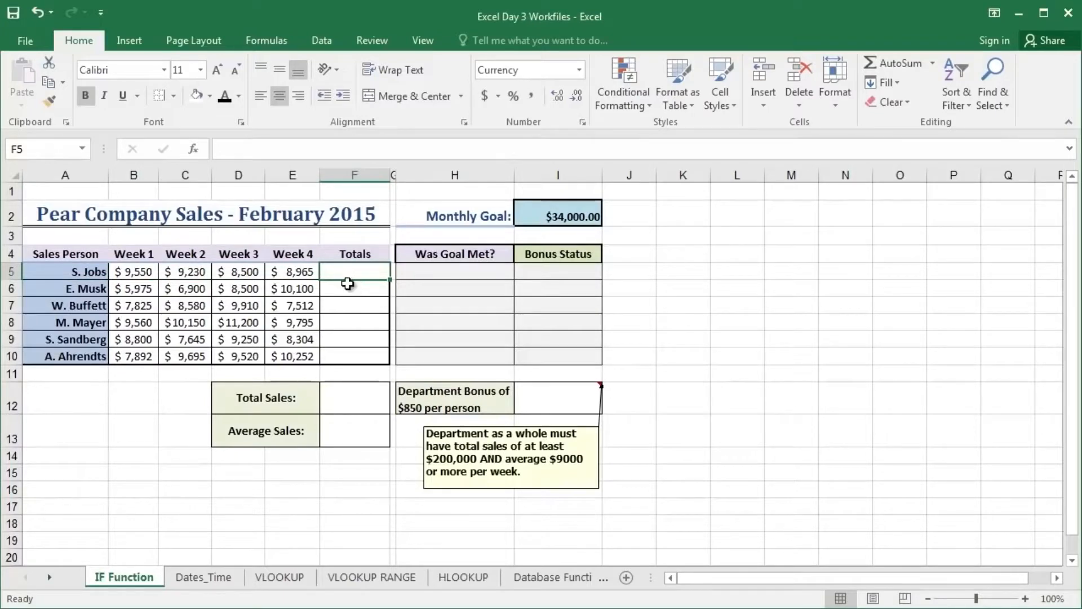
pyautogui.moveTo(137, 275); pyautogui.dragTo(289, 274)
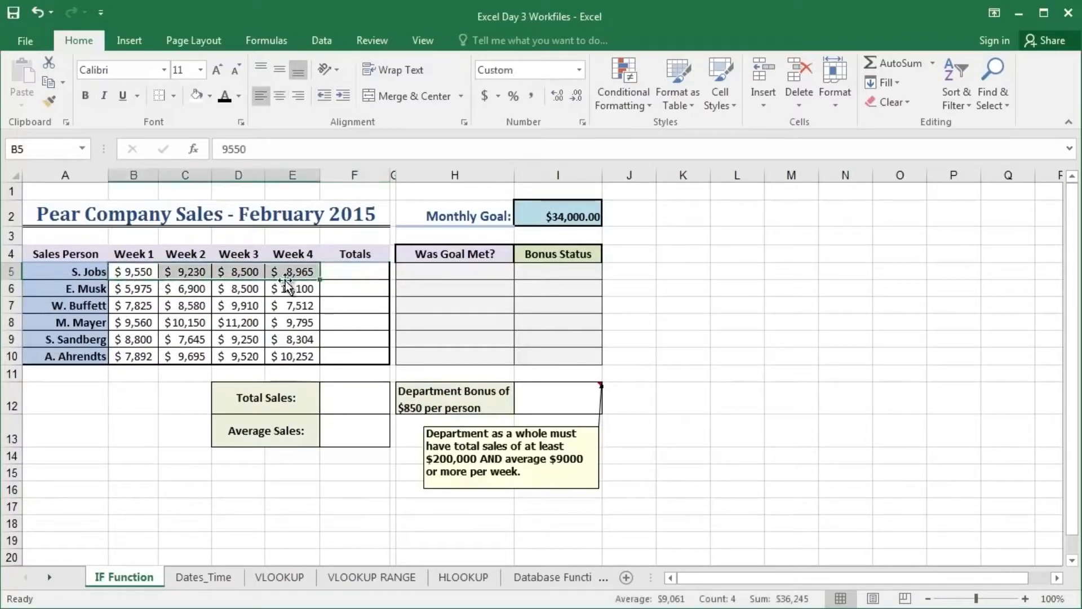
pyautogui.click(356, 274)
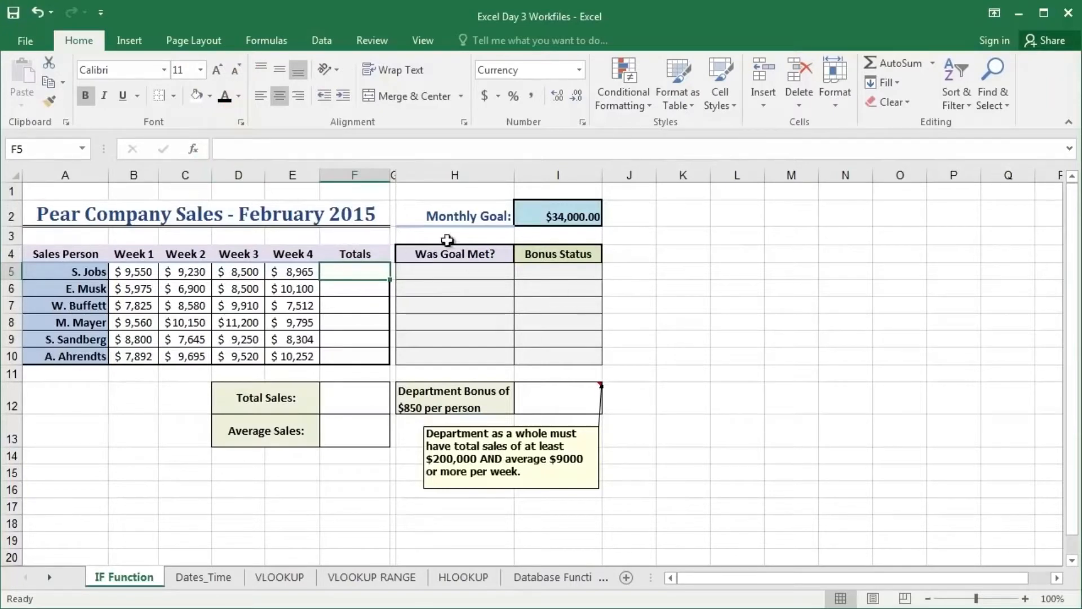
# Define the name S._Jobs for the weekly sales cells B5:E5, with the whole workbook as its scope
pyautogui.click(275, 42)
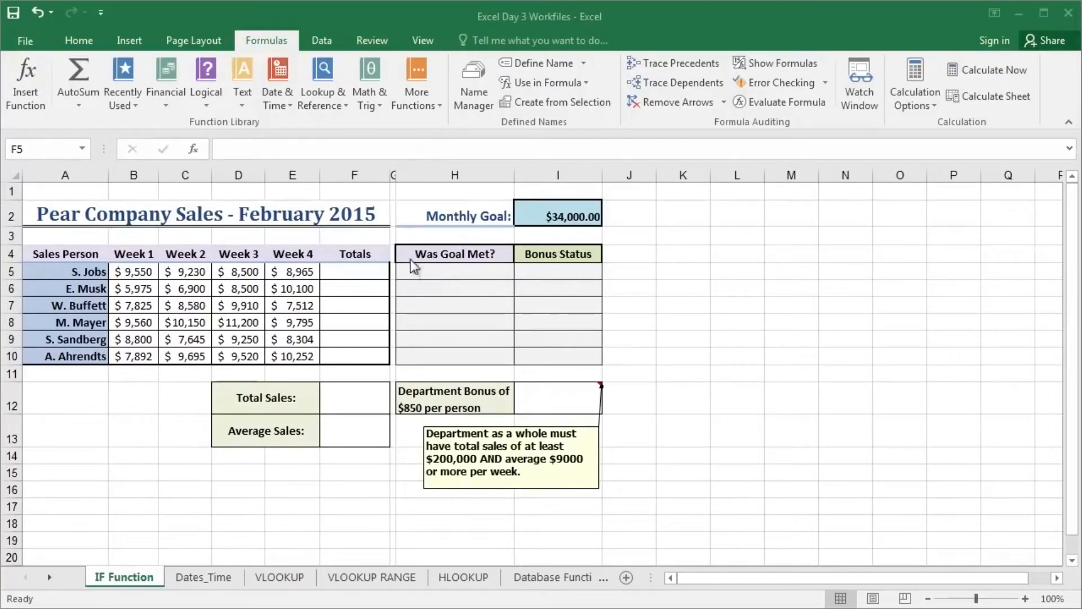
pyautogui.moveTo(126, 273); pyautogui.dragTo(293, 274)
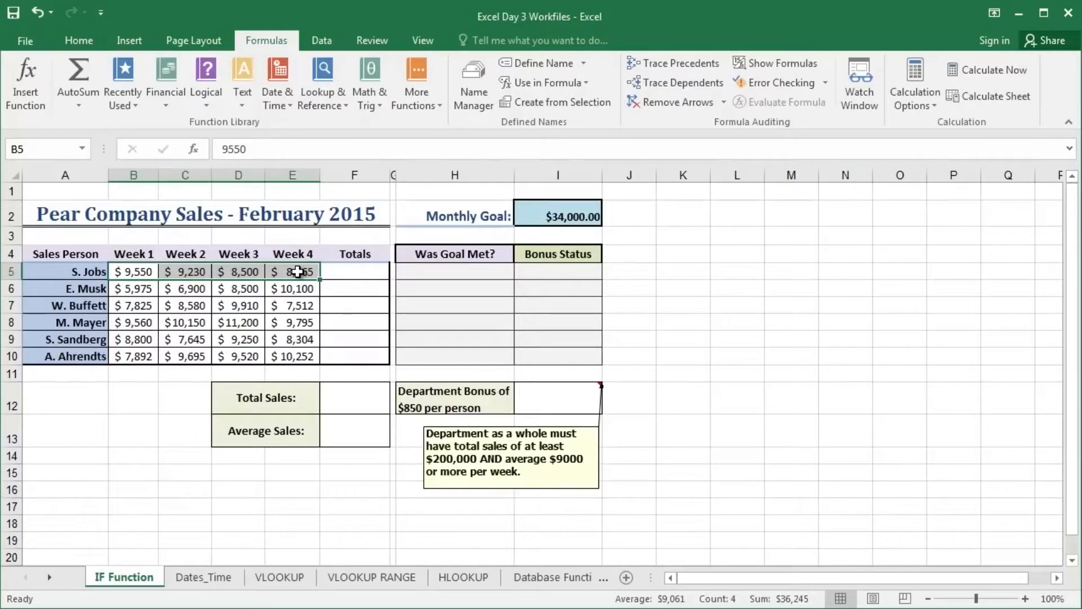
pyautogui.click(518, 69)
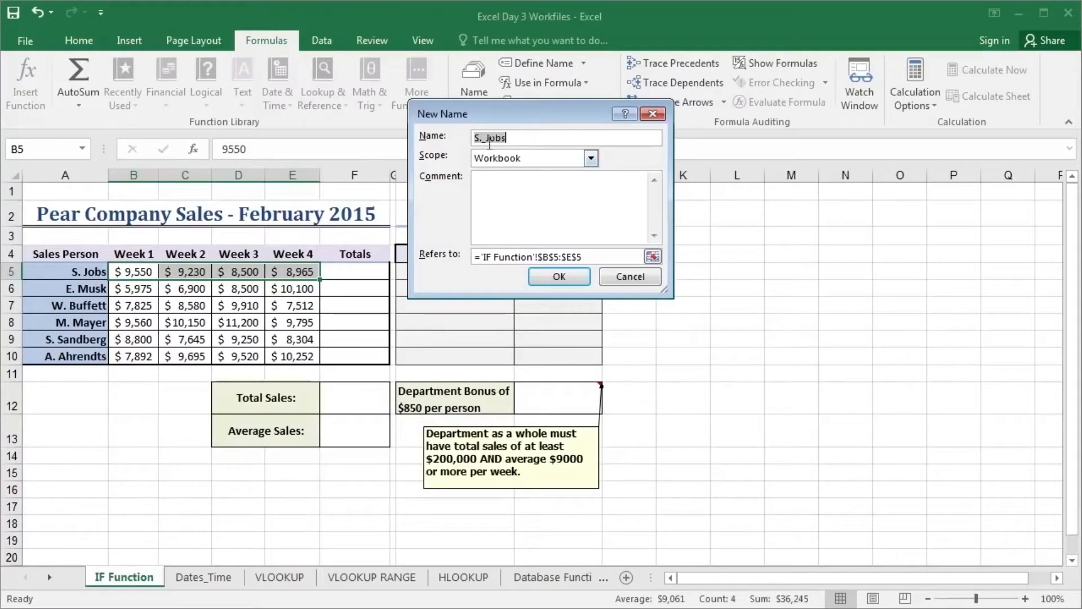
pyautogui.click(519, 140)
pyautogui.click(480, 139)
pyautogui.press('BackSpace')
pyautogui.hotkey('ctrl', 'z')
pyautogui.click(589, 159)
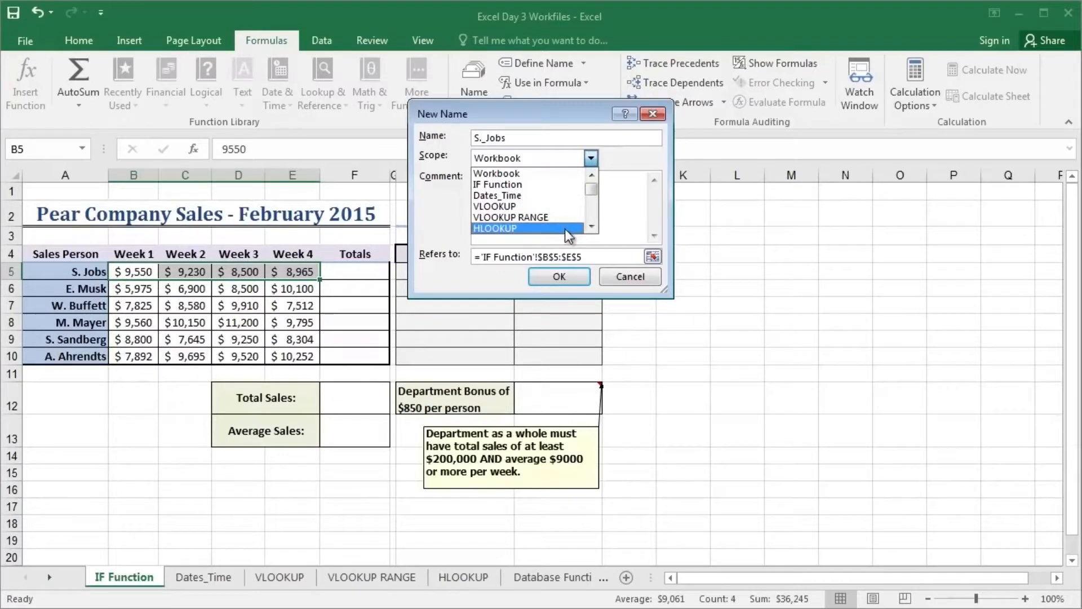
pyautogui.click(533, 174)
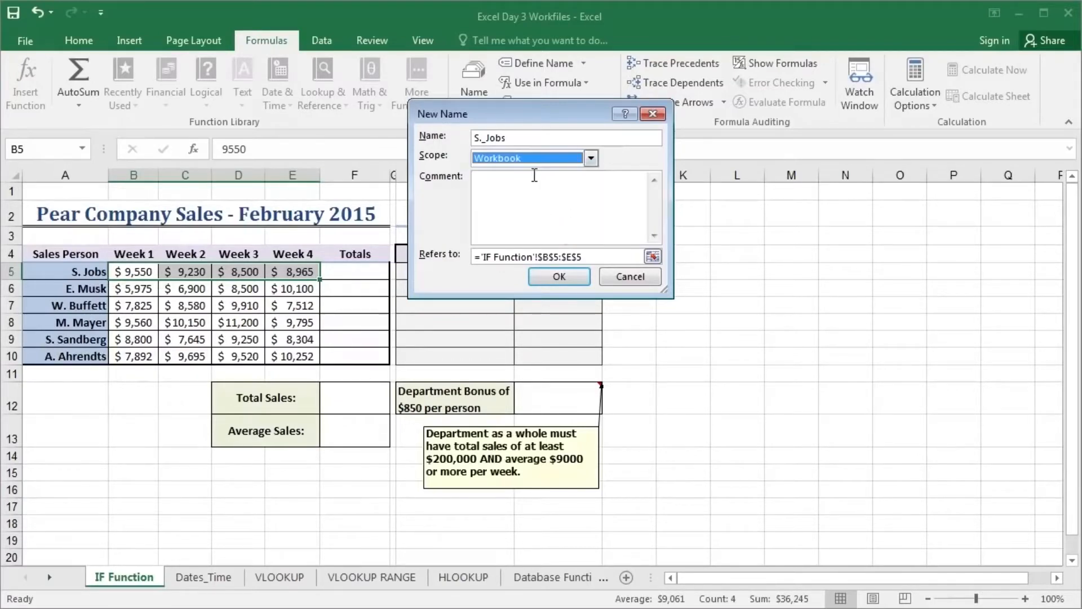
pyautogui.click(557, 202)
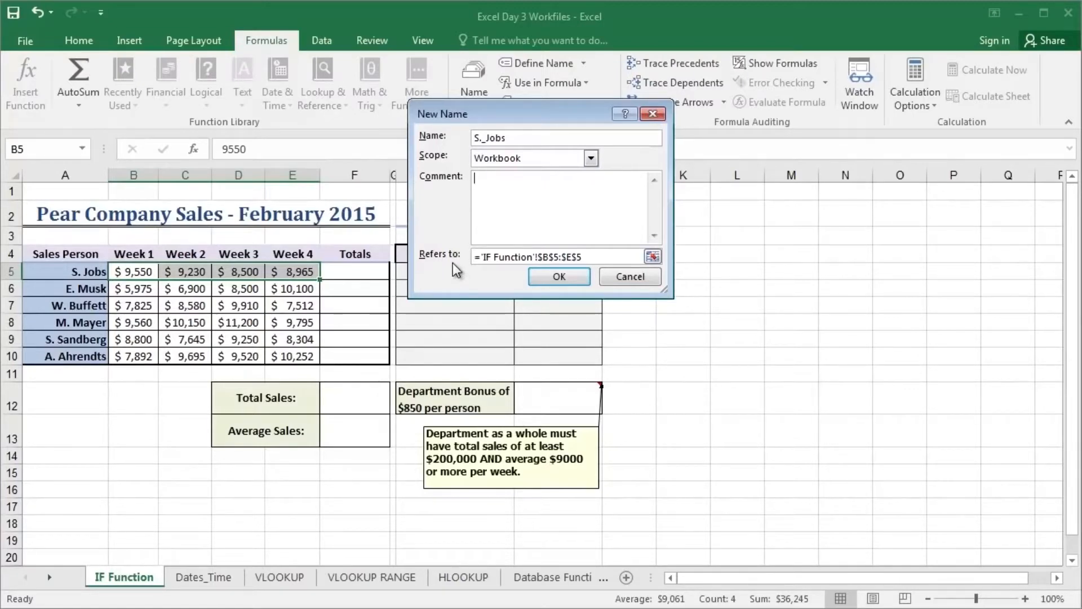
pyautogui.click(606, 256)
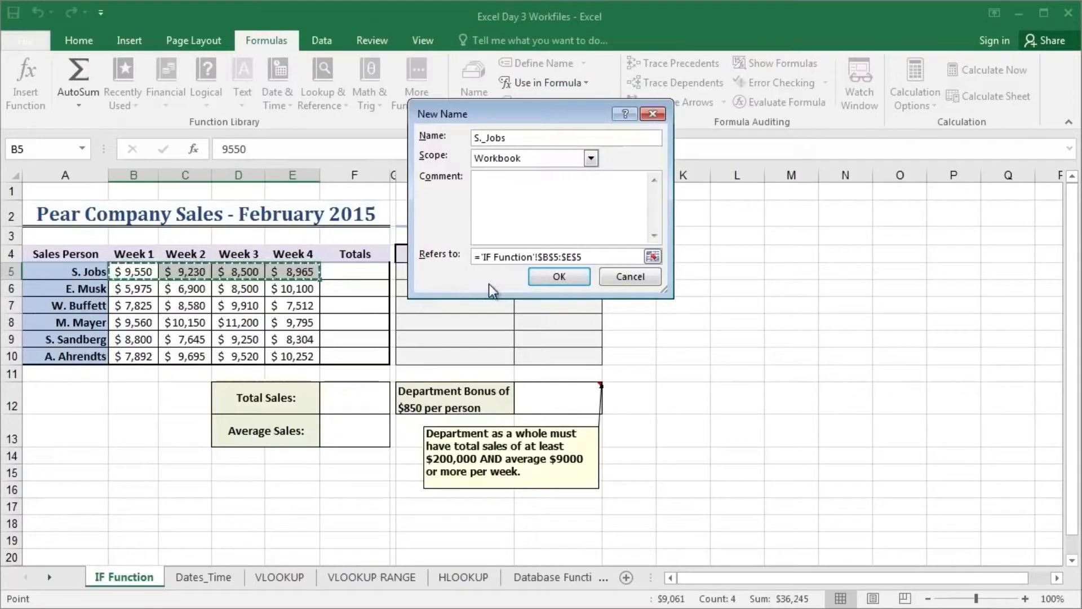
pyautogui.click(553, 280)
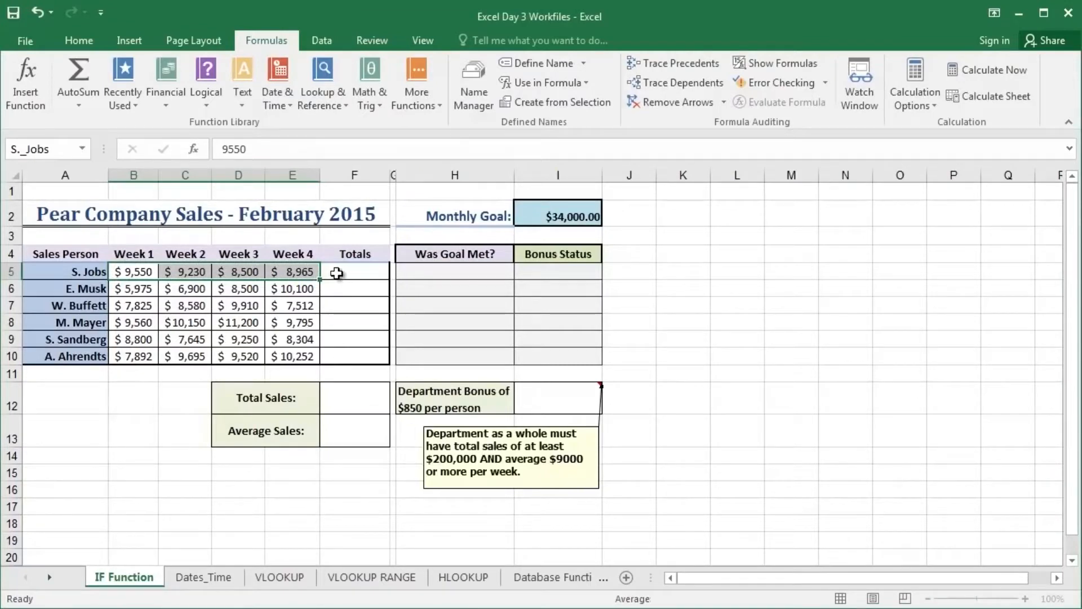
pyautogui.hotkey('ctrl', '2')
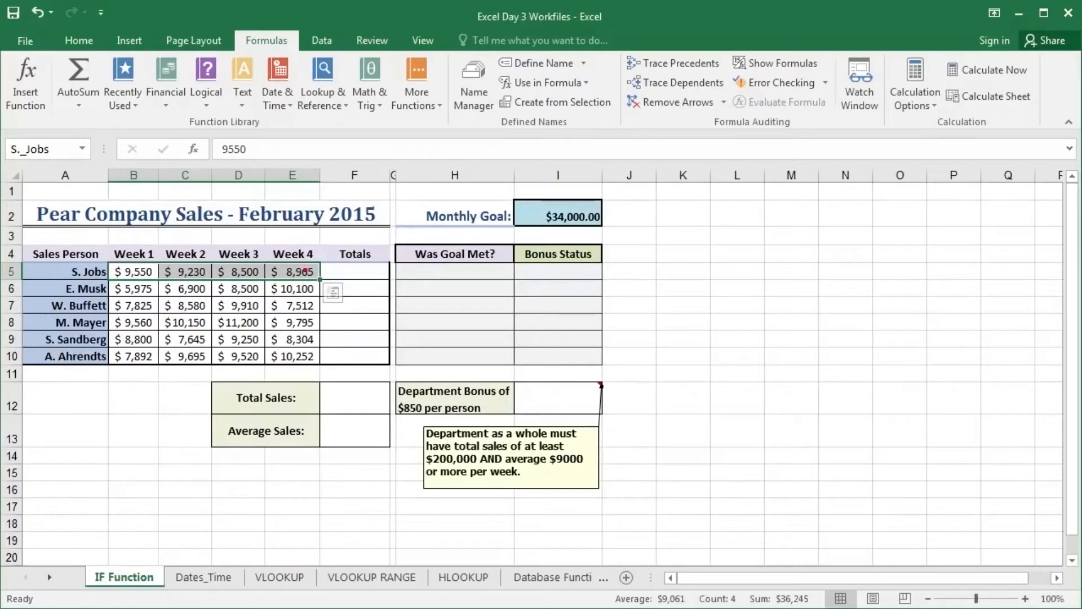
pyautogui.moveTo(323, 256)
pyautogui.mouseDown()
pyautogui.moveTo(173, 299)
pyautogui.moveTo(104, 294)
pyautogui.moveTo(107, 280)
pyautogui.mouseUp()
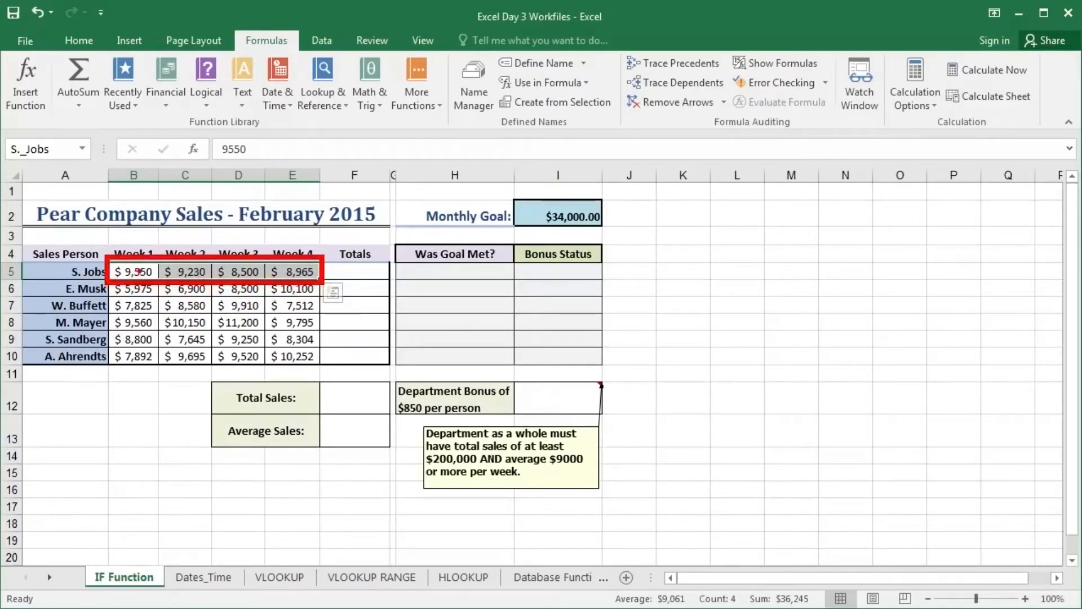
pyautogui.press('Escape')
# Enter =SUM(S._Jobs) in cell F5, inserting the S._Jobs range from the list of defined names
pyautogui.click(369, 274)
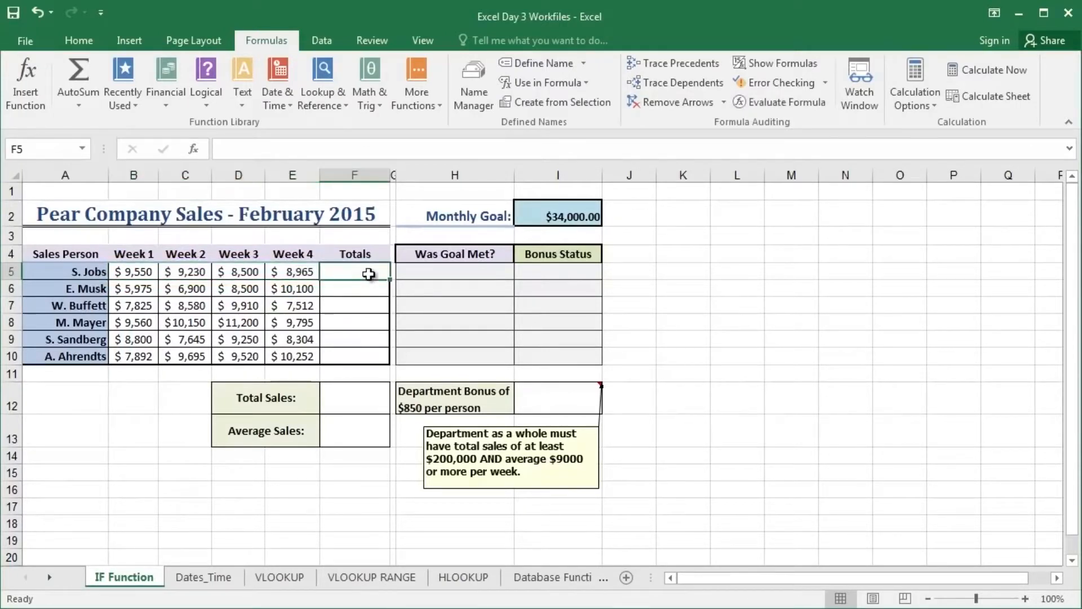
pyautogui.write('=')
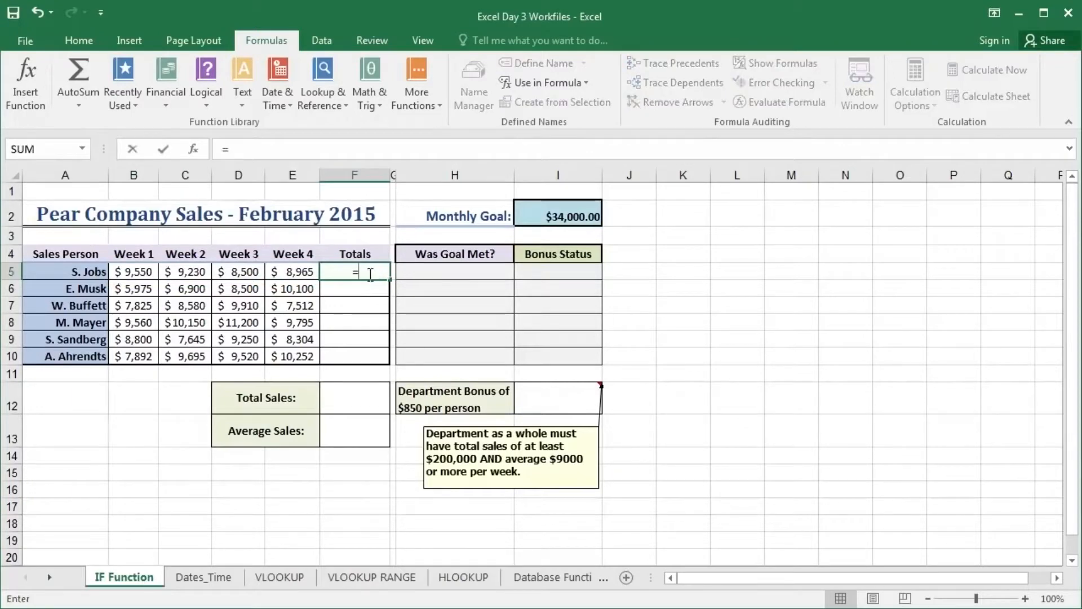
pyautogui.write('SUM')
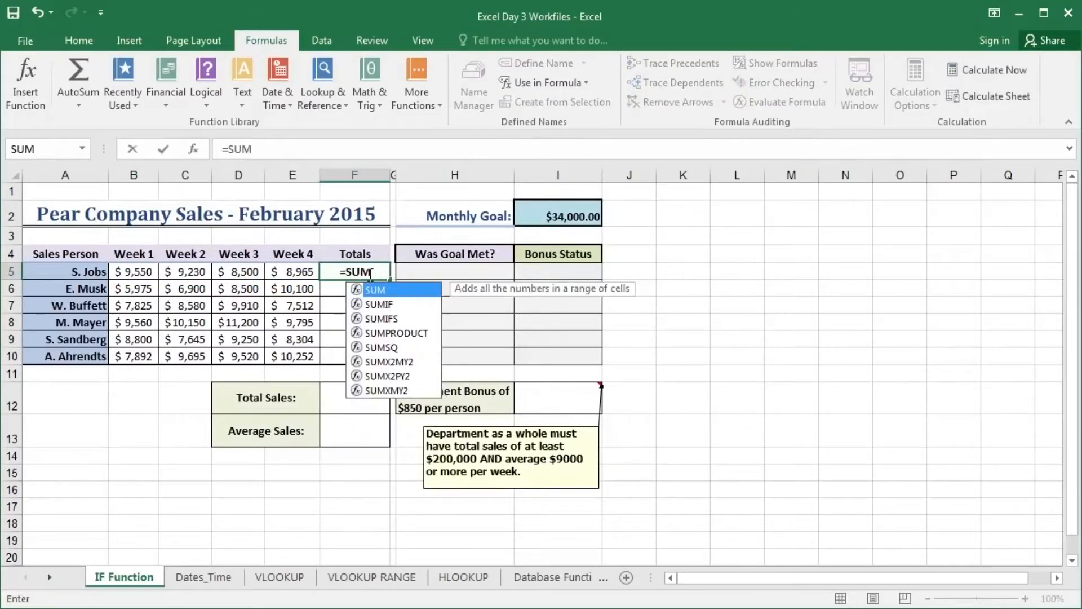
pyautogui.write('(')
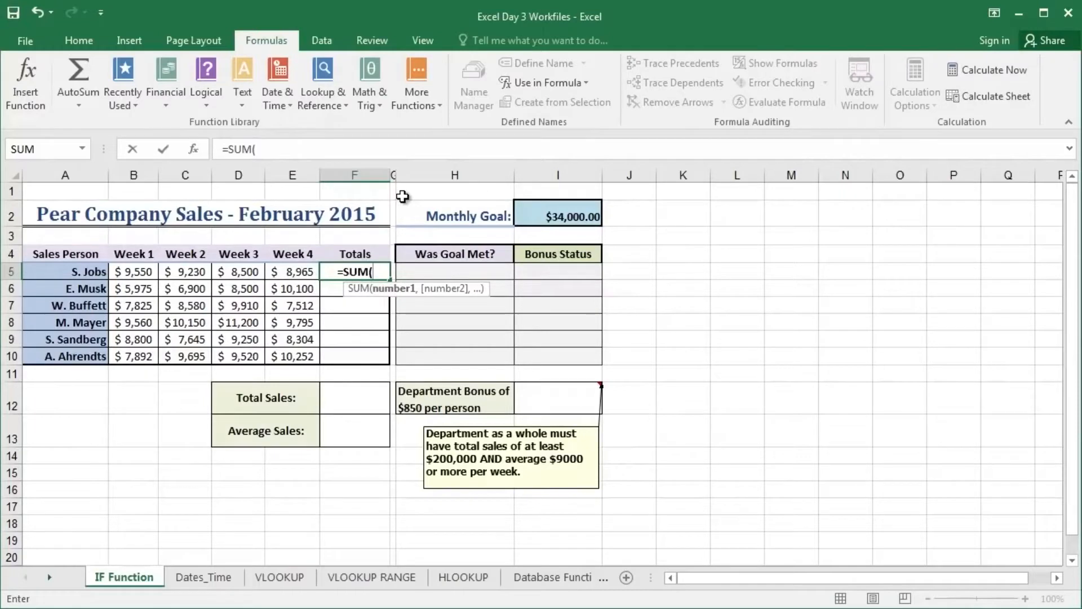
pyautogui.press('F3')
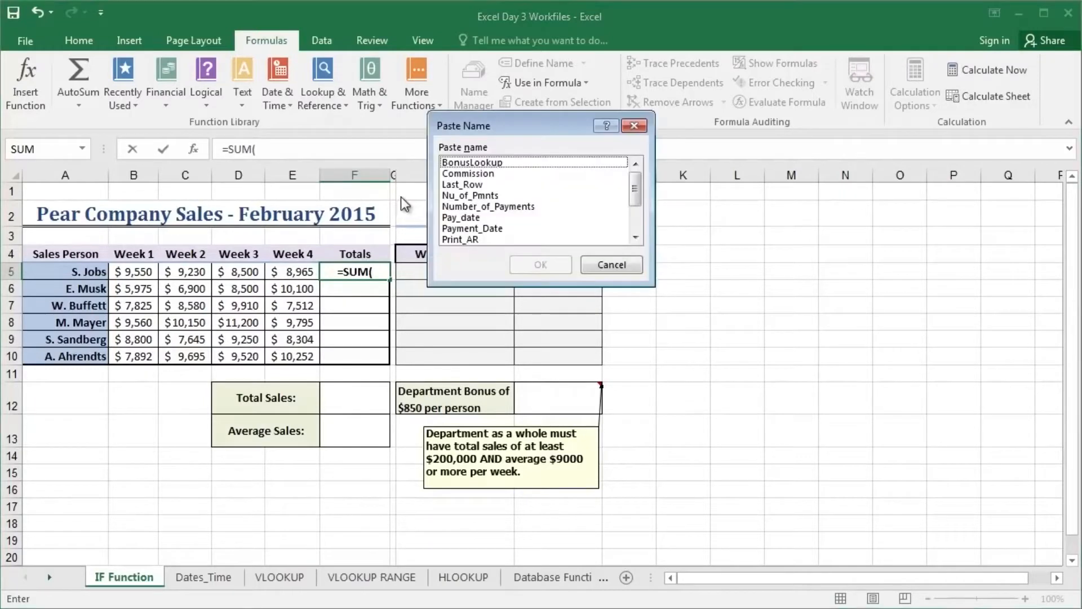
pyautogui.moveTo(636, 194); pyautogui.dragTo(639, 222)
pyautogui.click(462, 206)
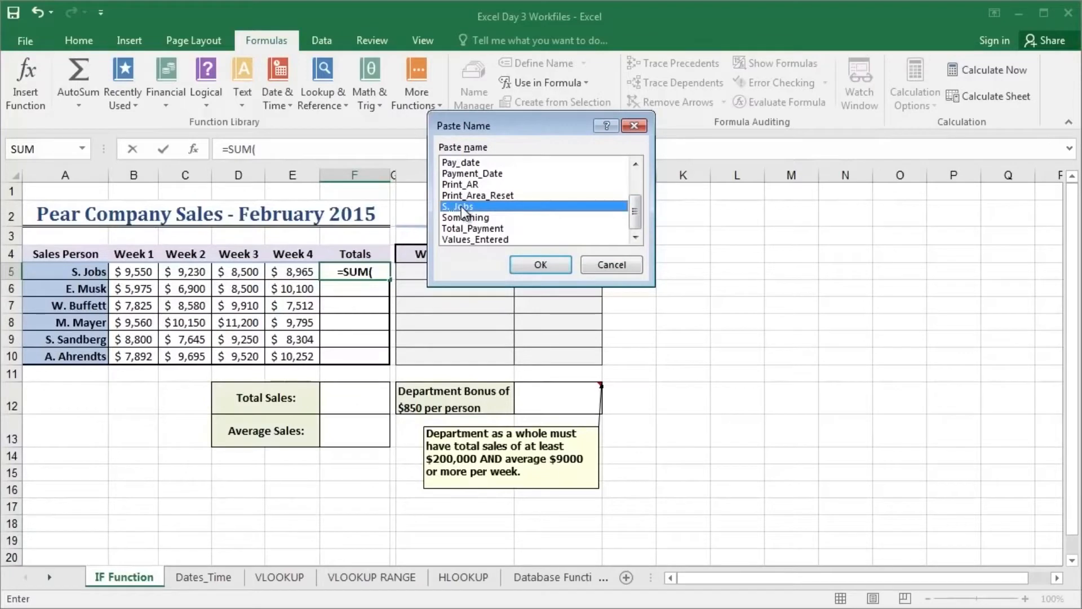
pyautogui.doubleClick(462, 207)
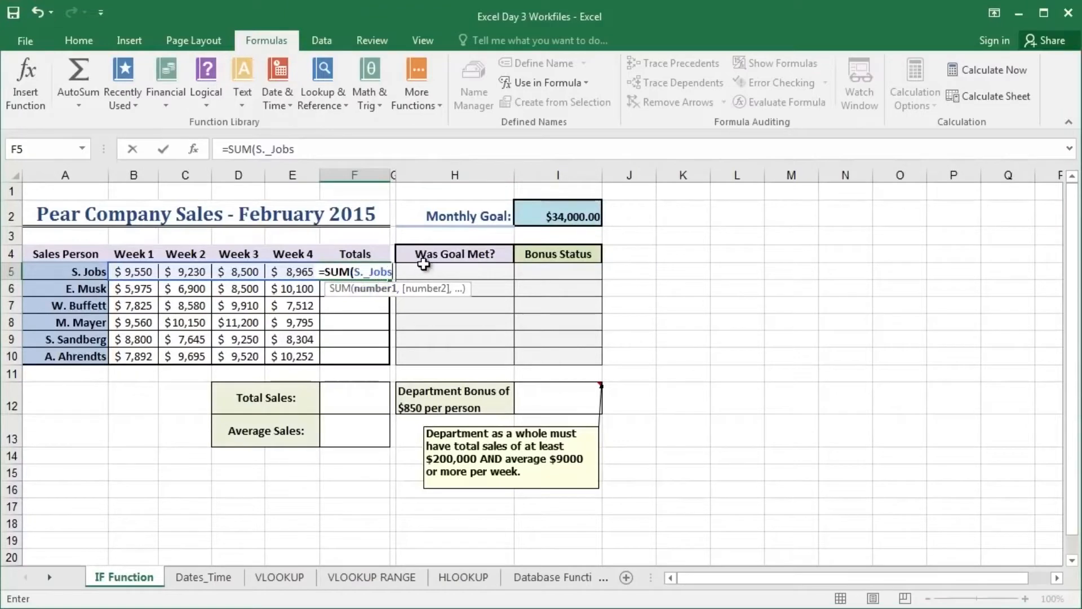
pyautogui.write(')')
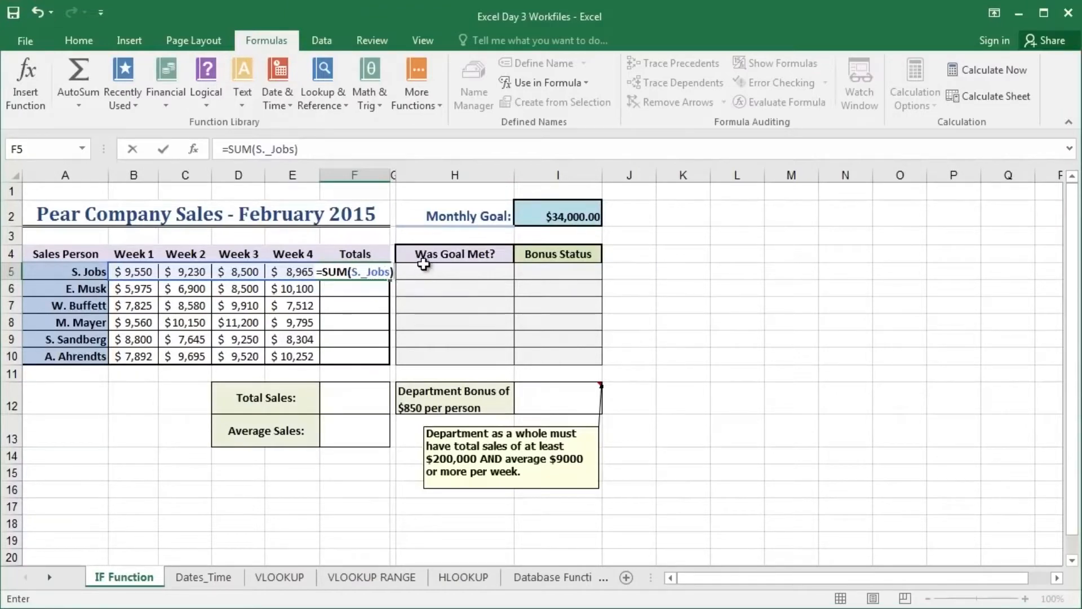
pyautogui.press('Return')
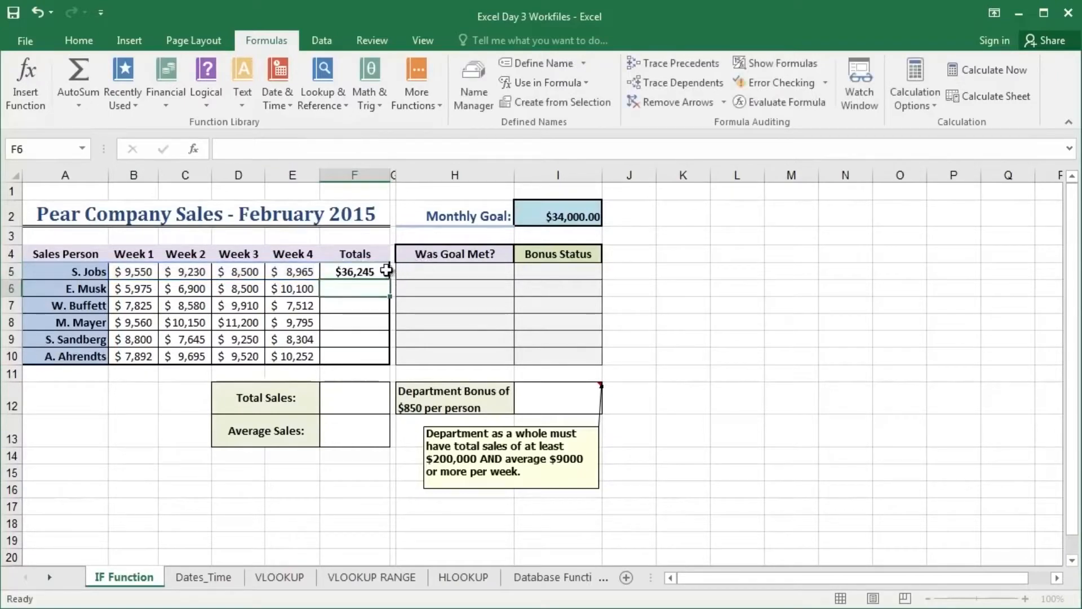
pyautogui.moveTo(138, 271); pyautogui.dragTo(285, 273)
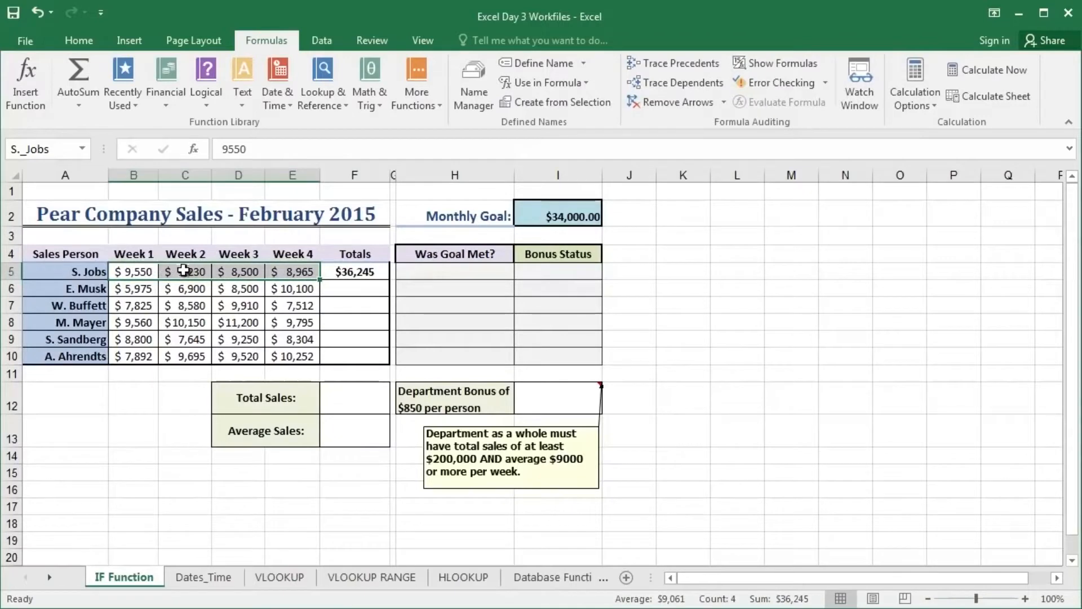
pyautogui.click(352, 271)
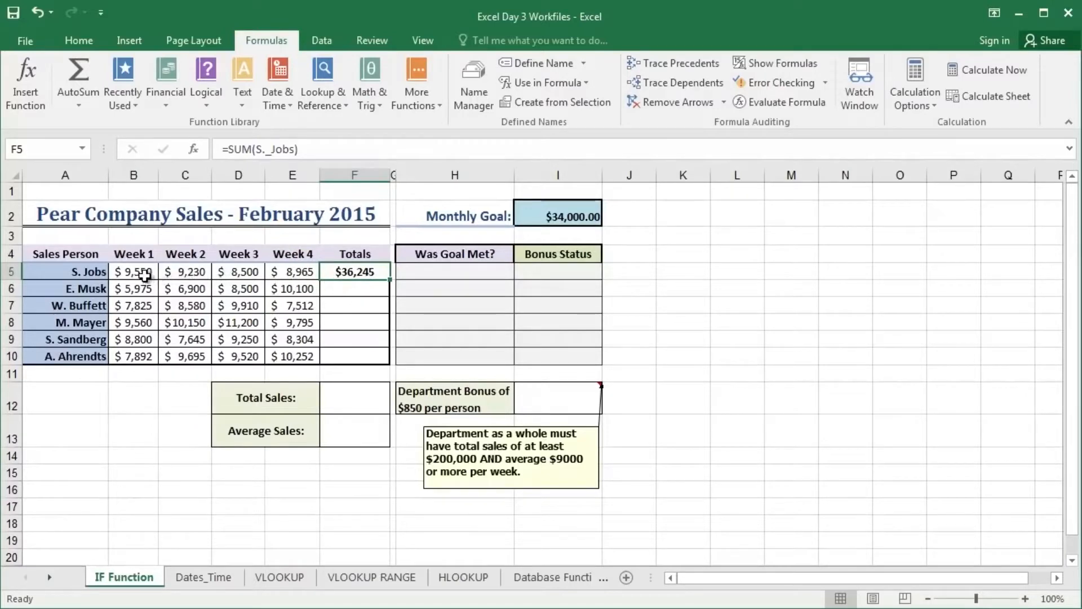
pyautogui.moveTo(141, 272); pyautogui.dragTo(278, 276)
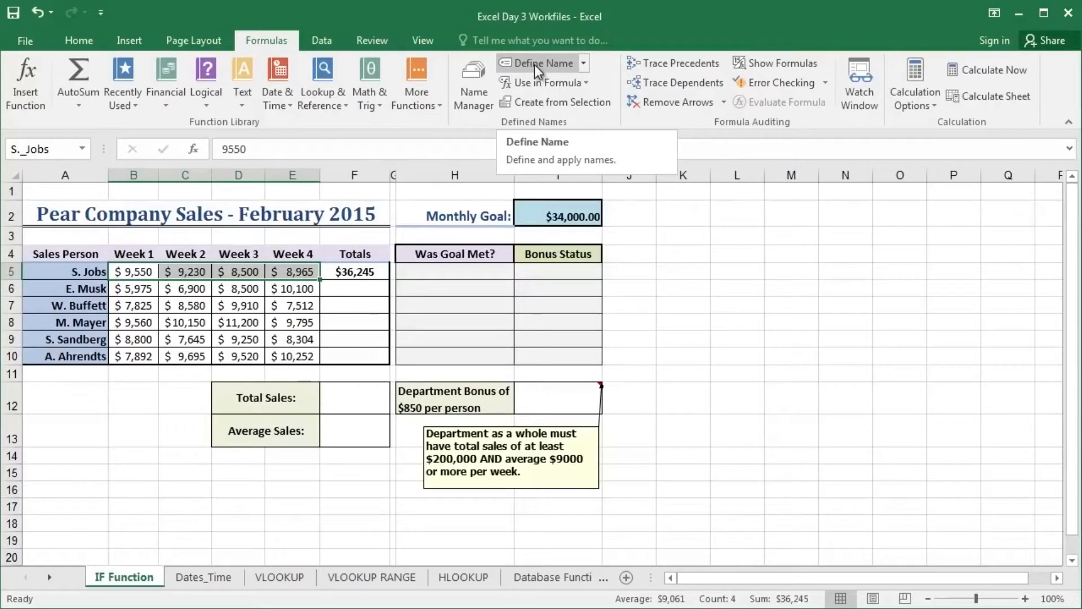
# Try filling the SUM(S._Jobs) formula from cell F5 down through F10, and undo the fill
pyautogui.click(372, 273)
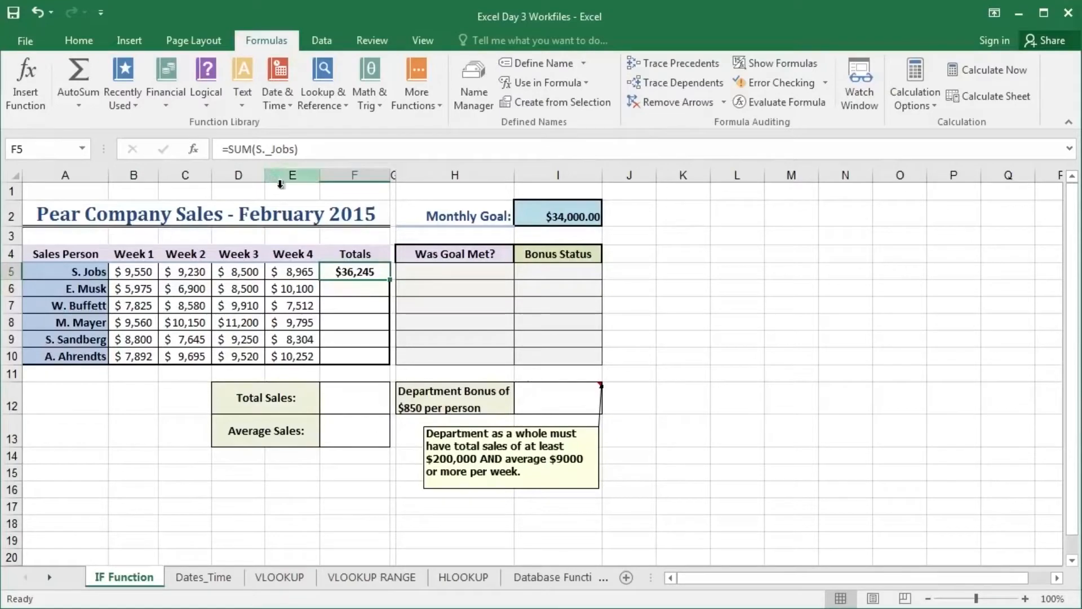
pyautogui.click(358, 291)
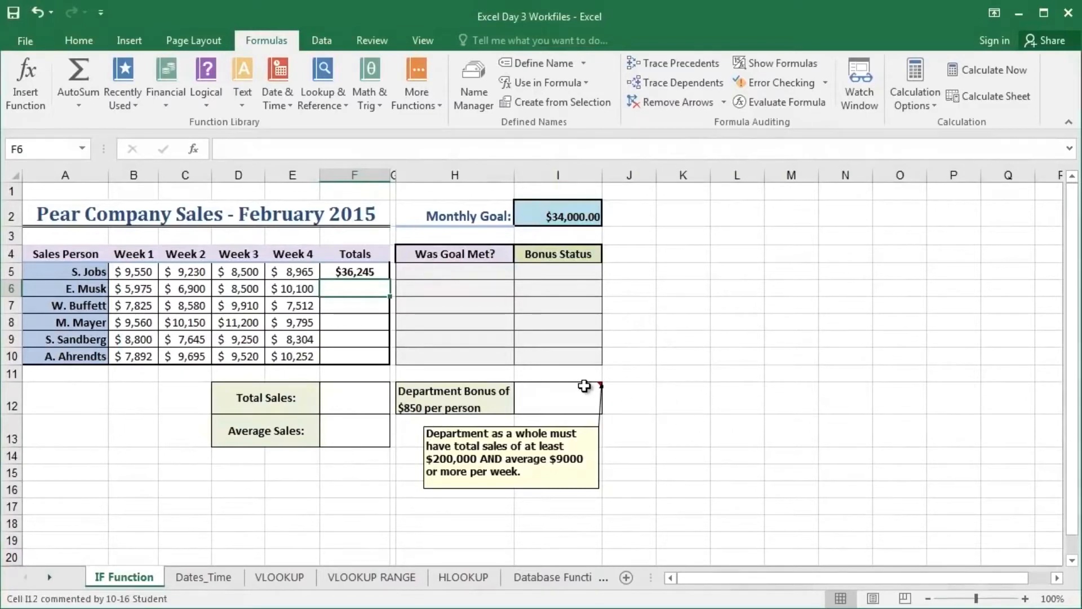
pyautogui.click(359, 273)
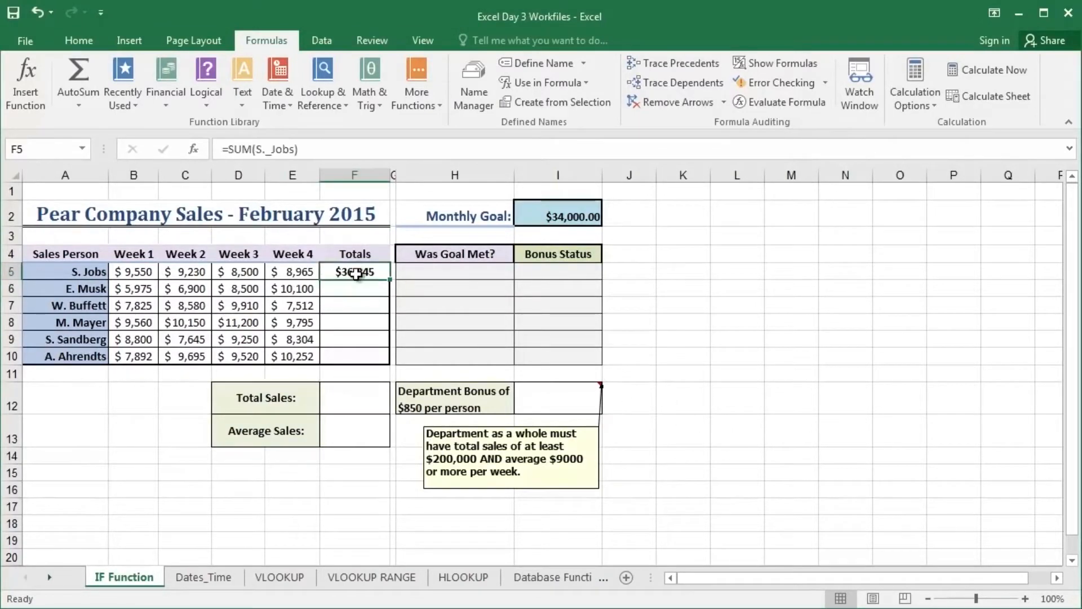
pyautogui.moveTo(390, 279); pyautogui.dragTo(386, 366)
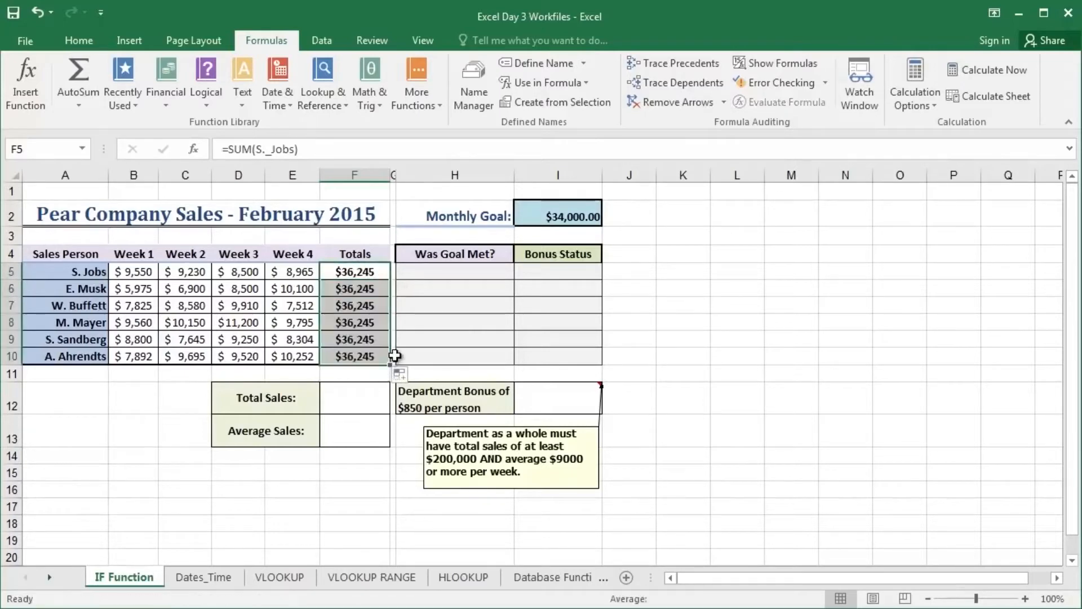
pyautogui.click(352, 289)
pyautogui.click(353, 306)
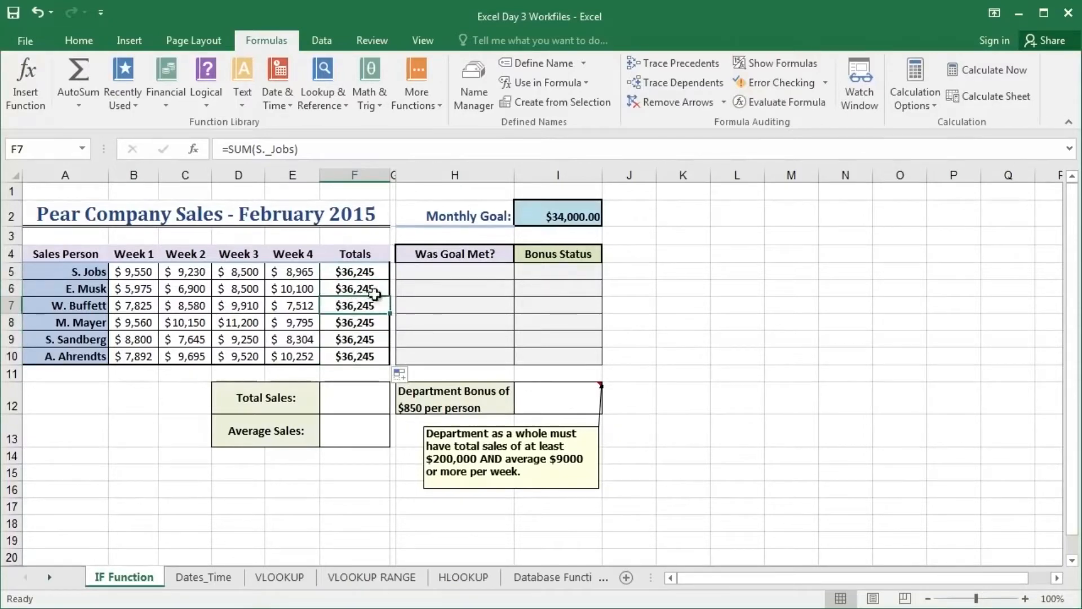
pyautogui.hotkey('ctrl', 'z')
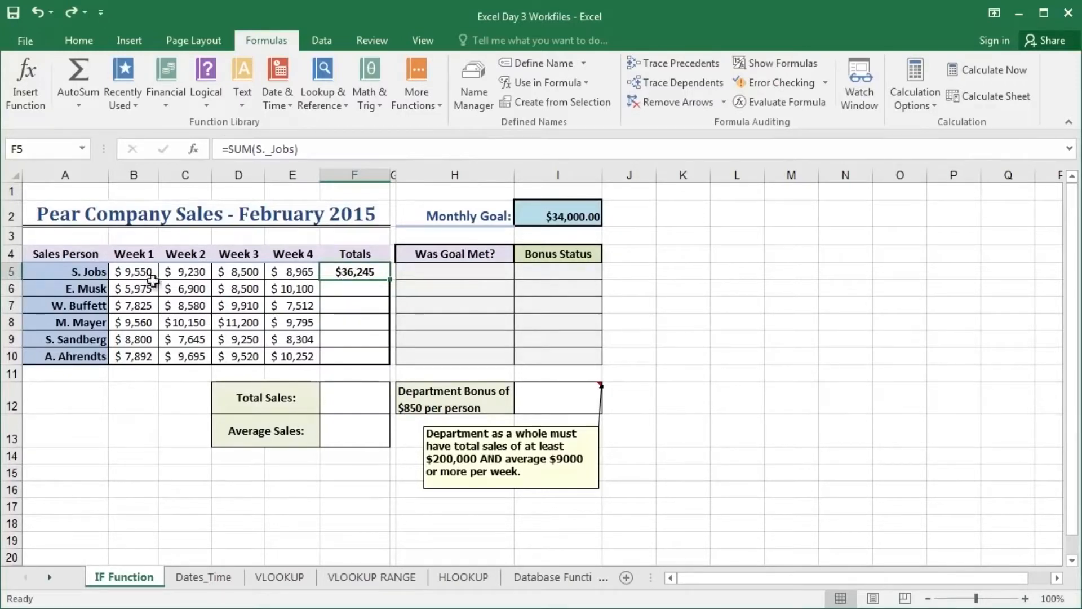
# Examine the remaining salespeople's weekly sales in B6:E10, row by row and as a block
pyautogui.click(361, 291)
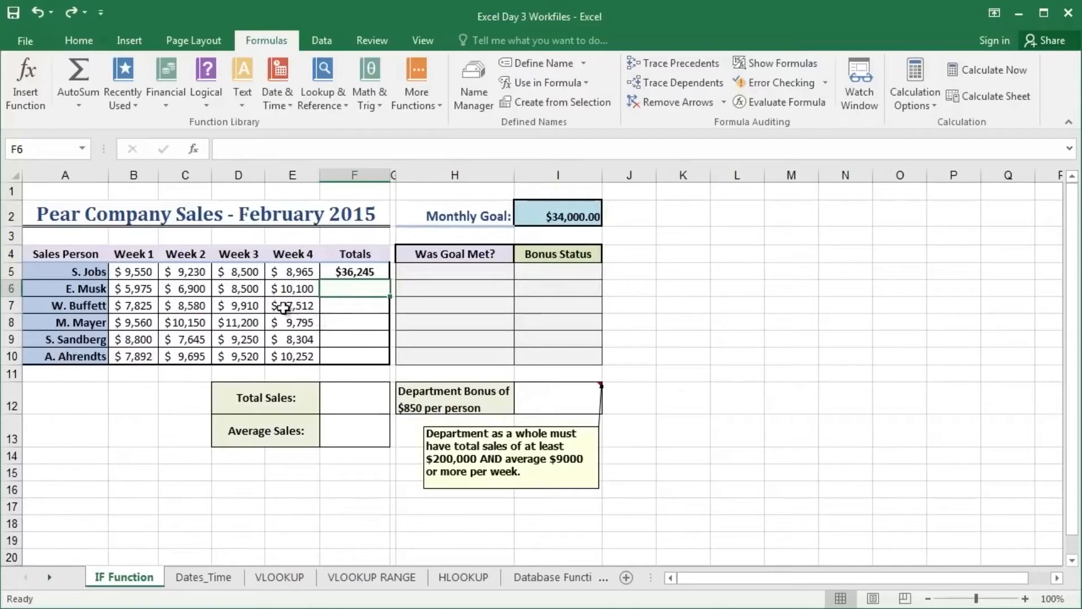
pyautogui.moveTo(125, 286); pyautogui.dragTo(286, 358)
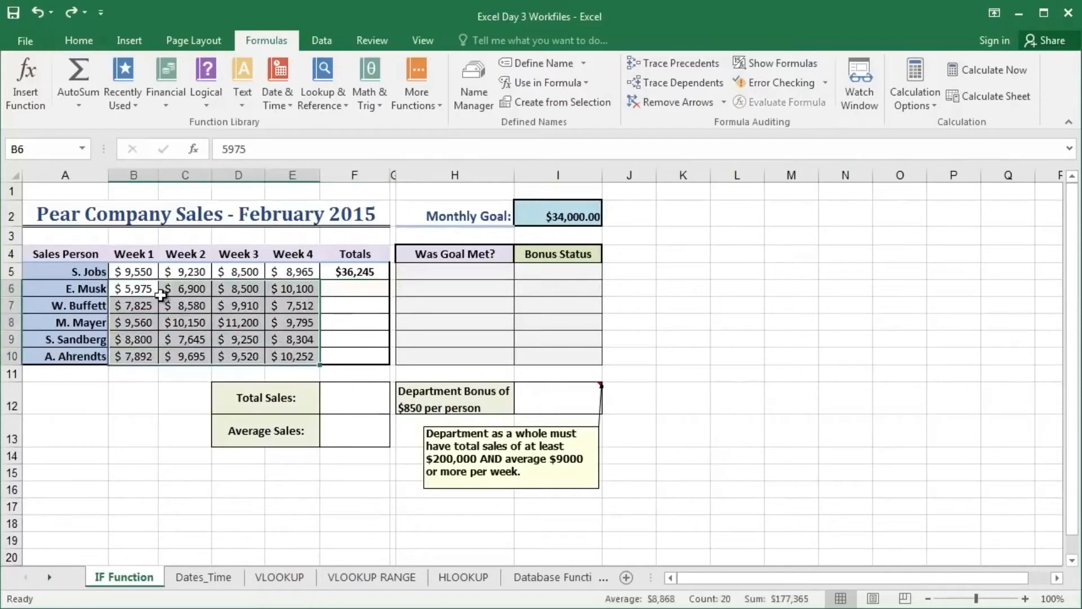
pyautogui.click(153, 290)
pyautogui.moveTo(136, 287); pyautogui.dragTo(287, 289)
pyautogui.moveTo(141, 307); pyautogui.dragTo(291, 308)
pyautogui.moveTo(141, 324); pyautogui.dragTo(274, 323)
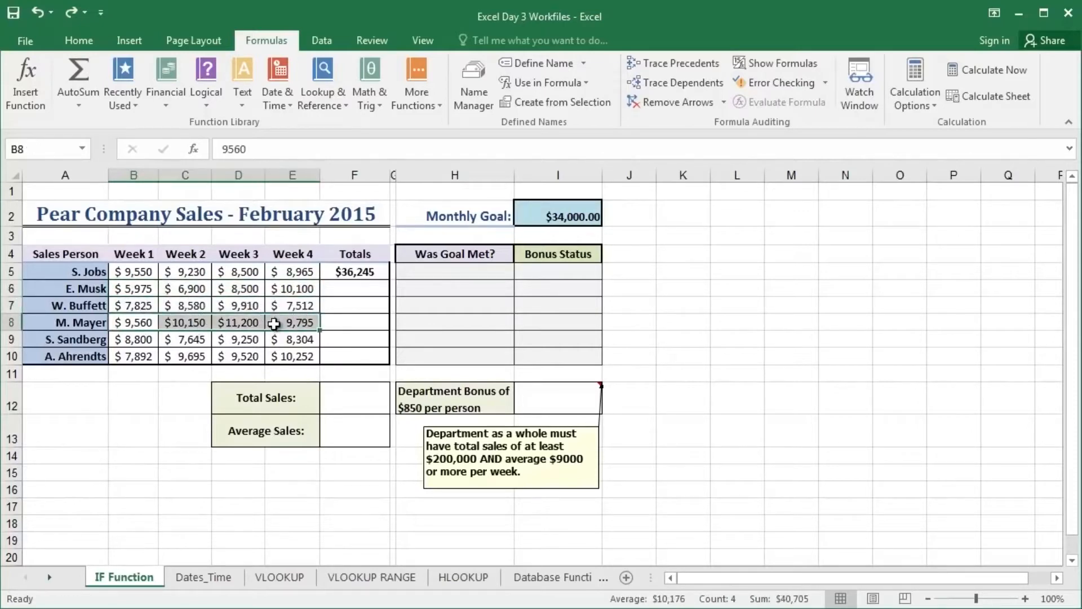
pyautogui.click(133, 291)
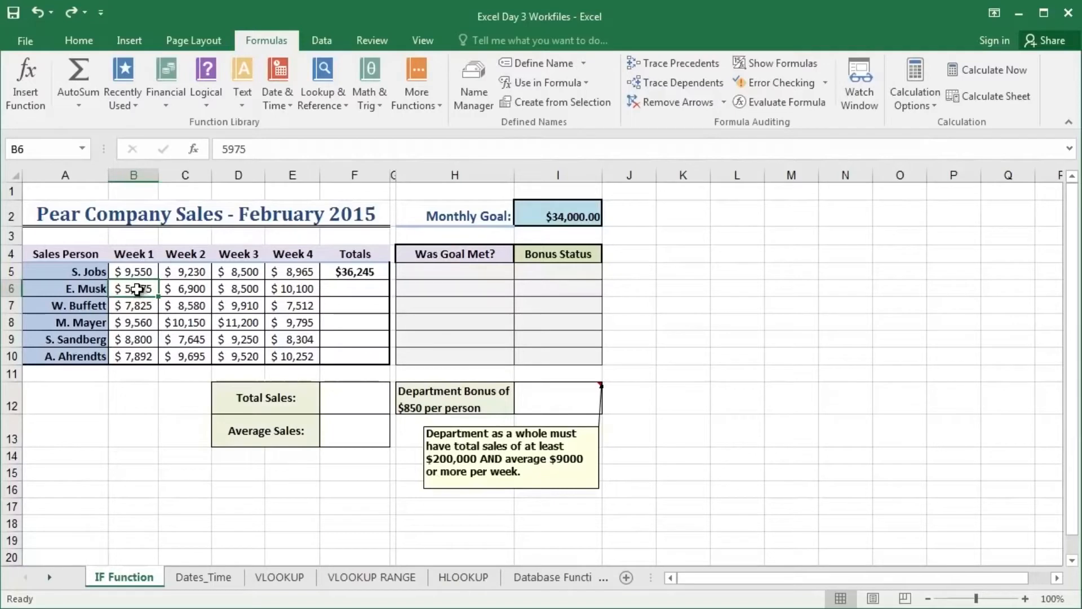
pyautogui.moveTo(137, 290); pyautogui.dragTo(288, 292)
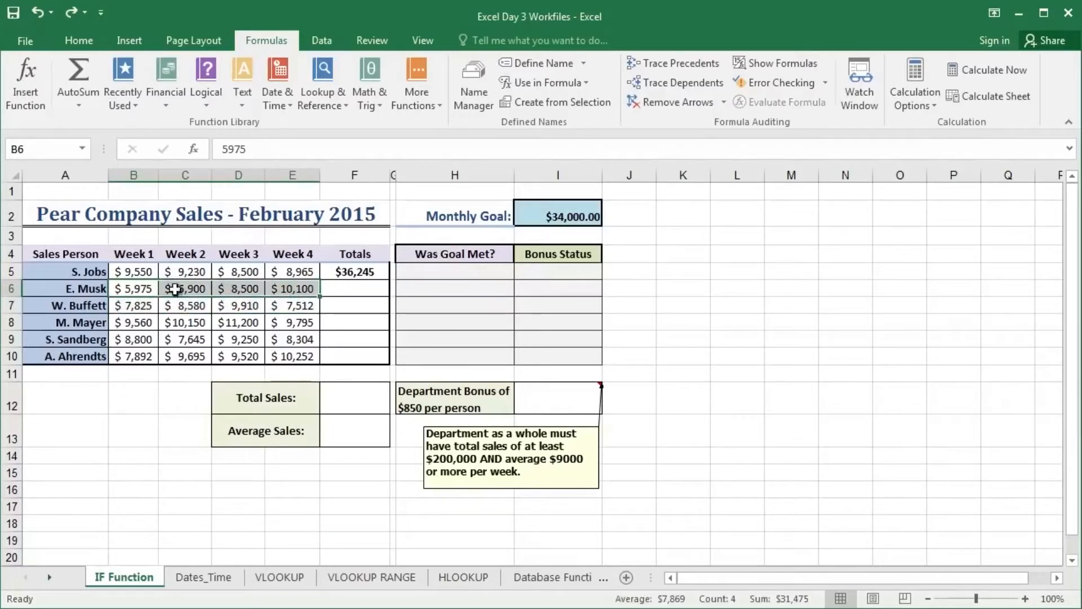
pyautogui.moveTo(145, 289); pyautogui.dragTo(279, 356)
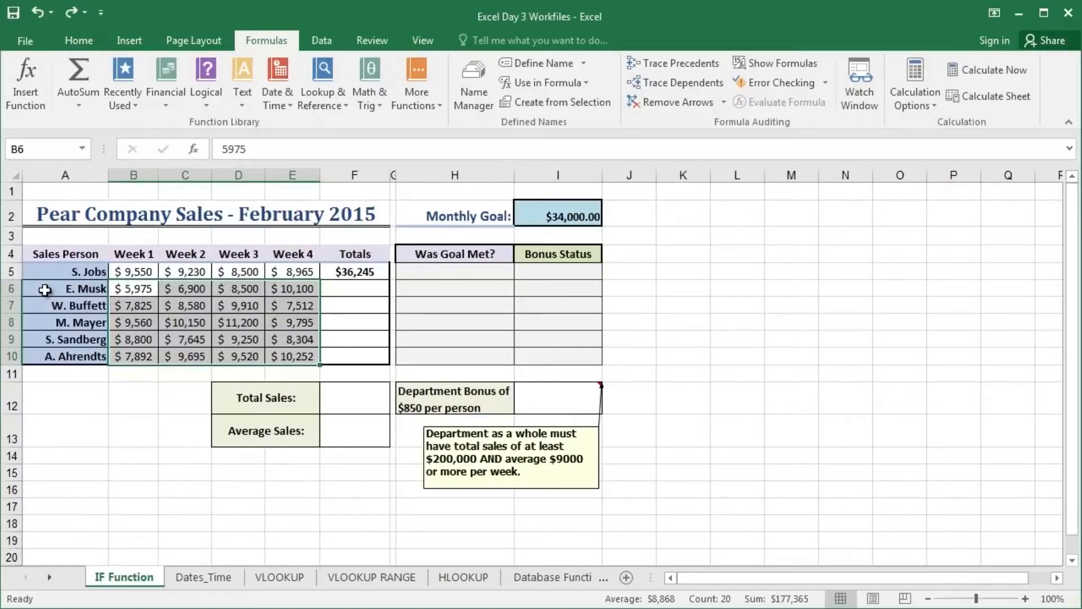
# Create range names from the selection A6:E10, using the values in the left column as names
pyautogui.moveTo(45, 290); pyautogui.dragTo(286, 352)
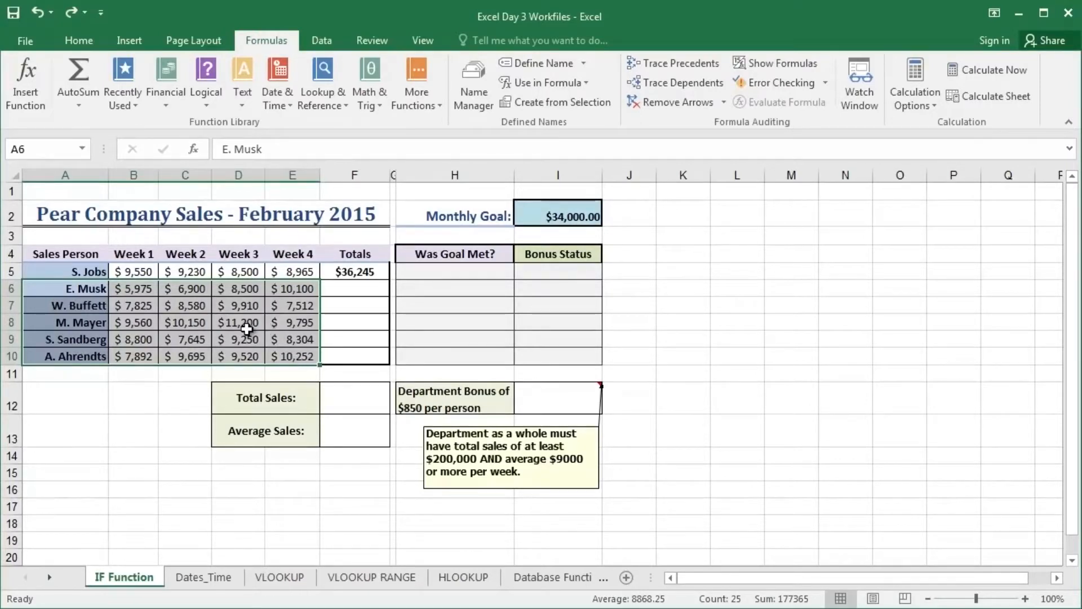
pyautogui.click(540, 106)
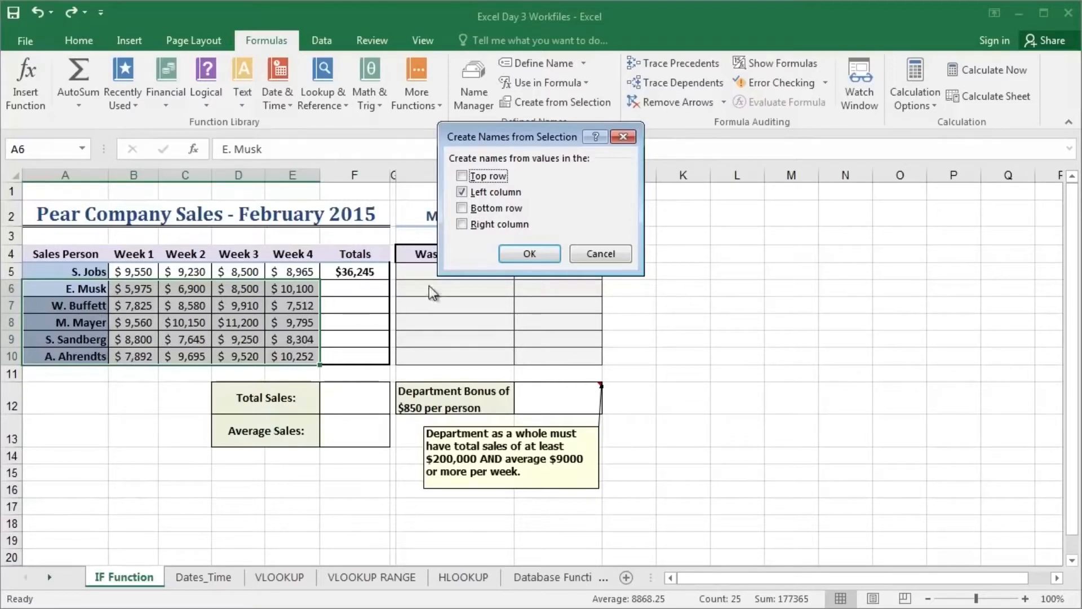
pyautogui.click(530, 254)
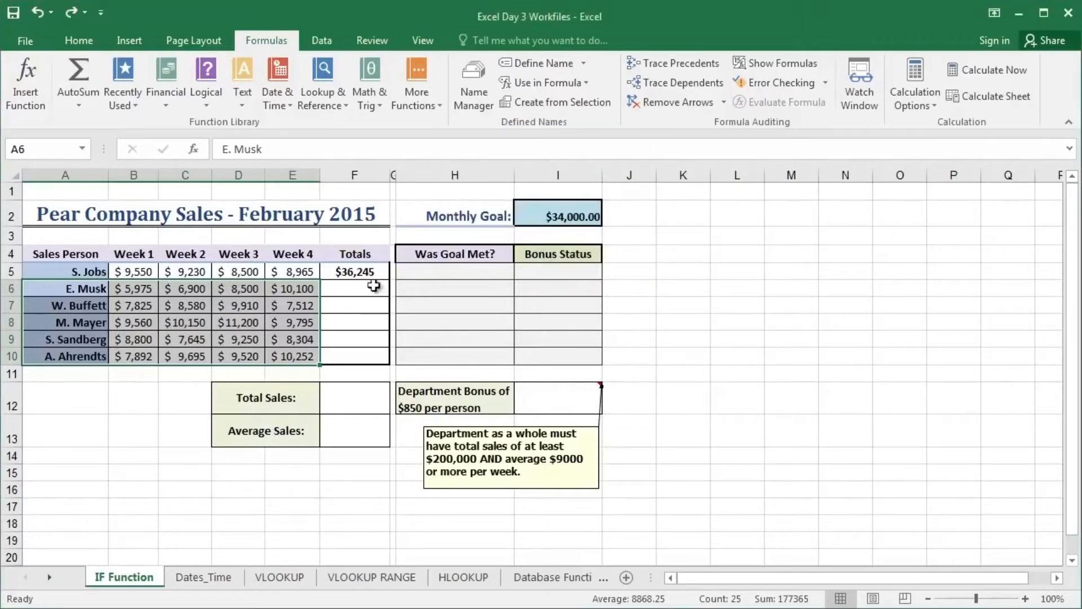
# Start a formula in cell F6 and review the list of defined names without inserting one
pyautogui.click(336, 291)
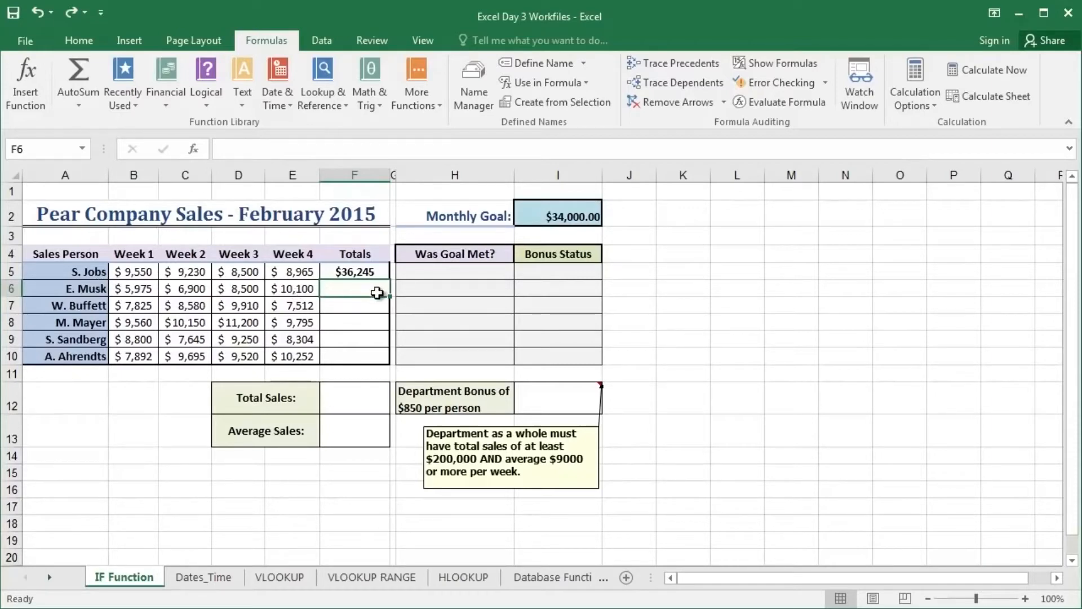
pyautogui.write('=')
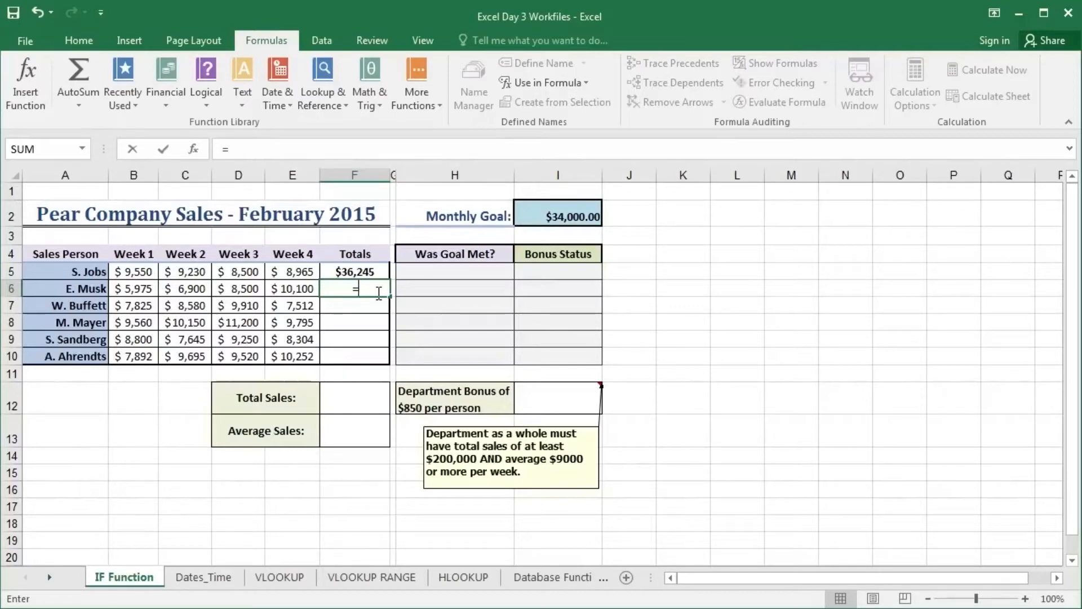
pyautogui.press('F3')
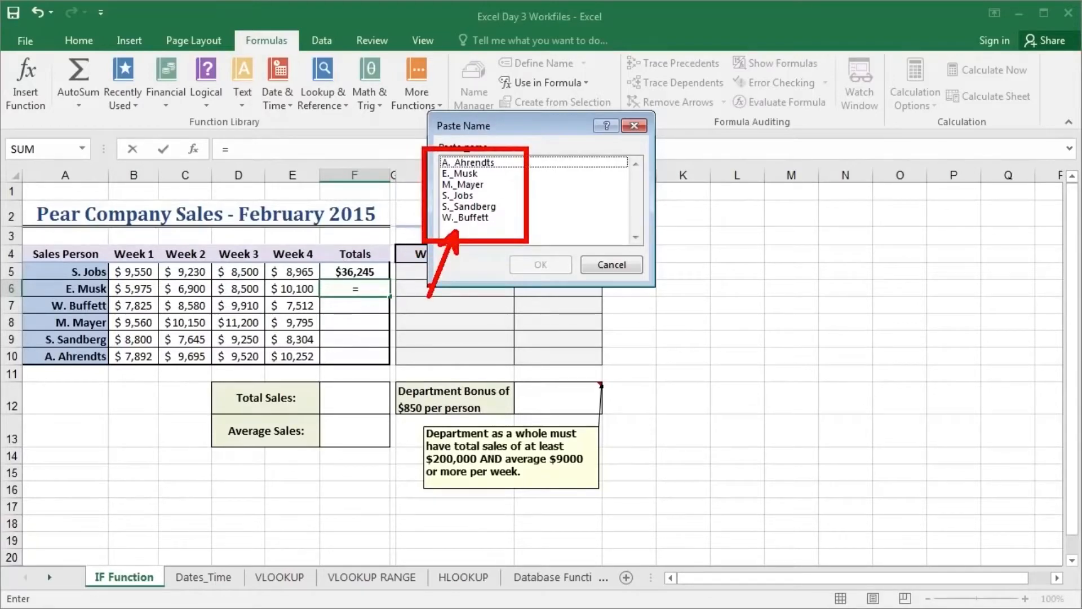
pyautogui.click(613, 263)
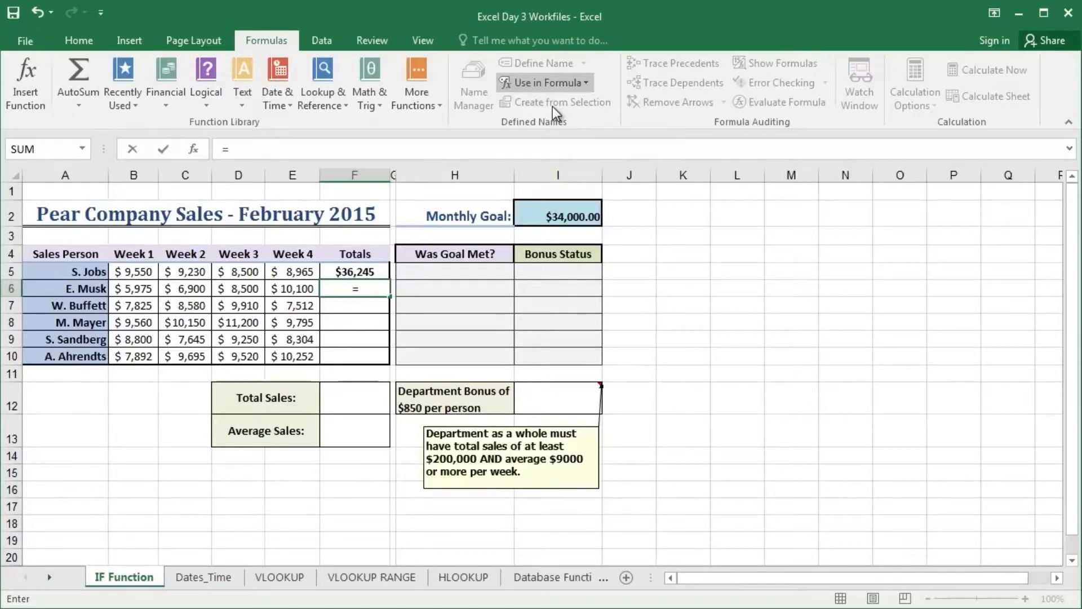
pyautogui.click(580, 229)
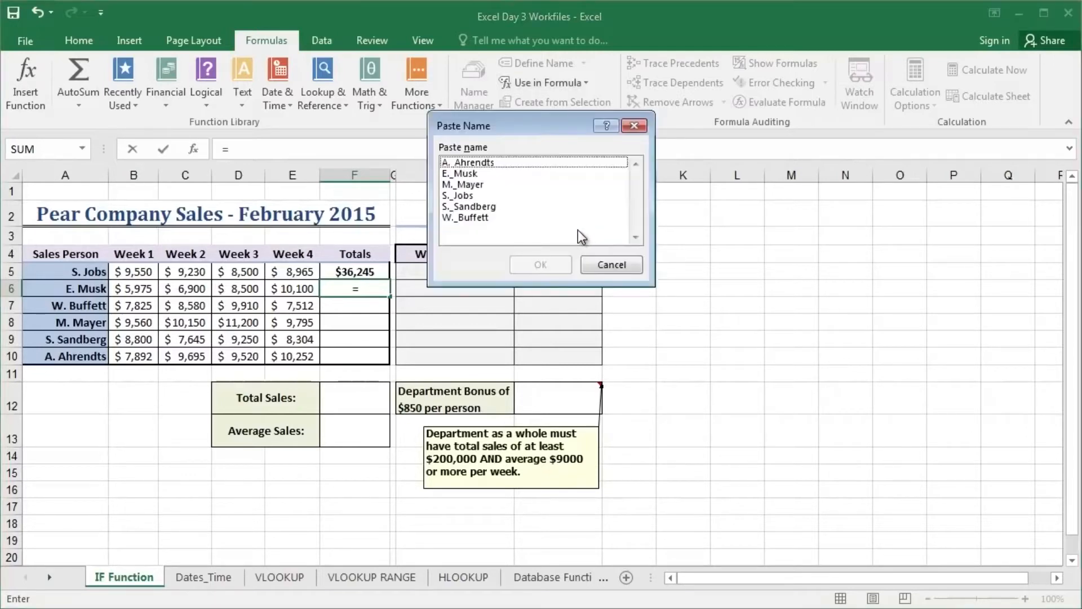
pyautogui.click(628, 266)
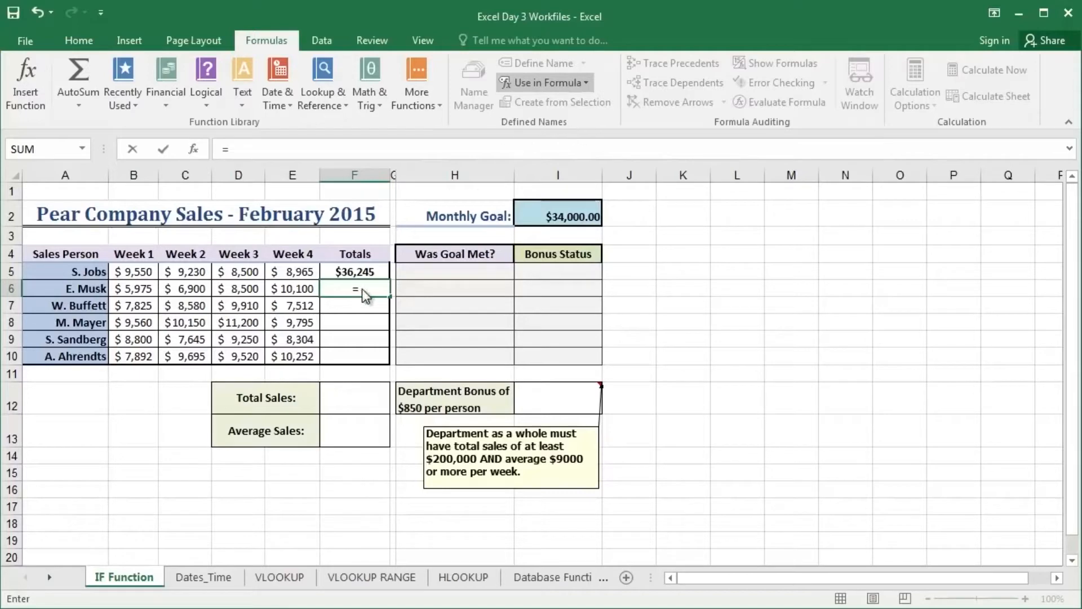
# Complete the formula in cell F6 as =SUM(E._Musk), inserting the E._Musk range from the defined names
pyautogui.write('SUM')
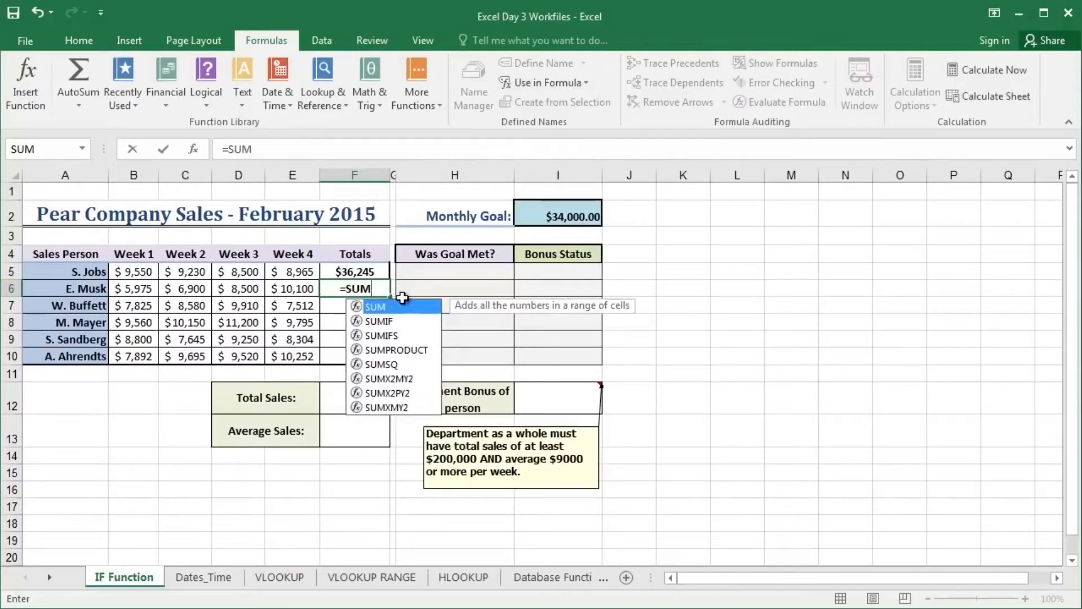
pyautogui.write('(')
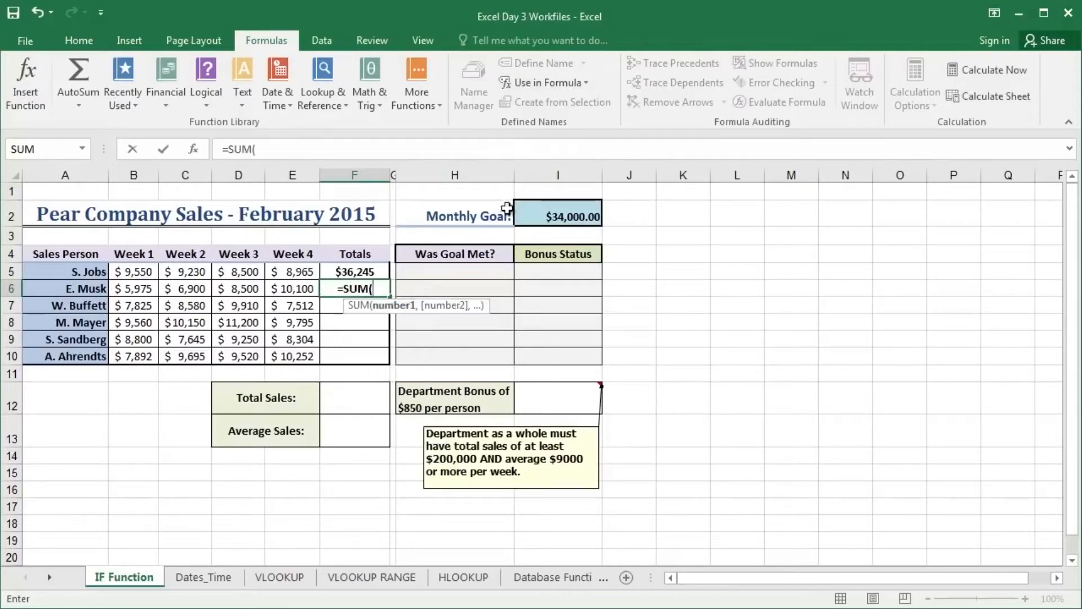
pyautogui.click(553, 124)
pyautogui.write(')')
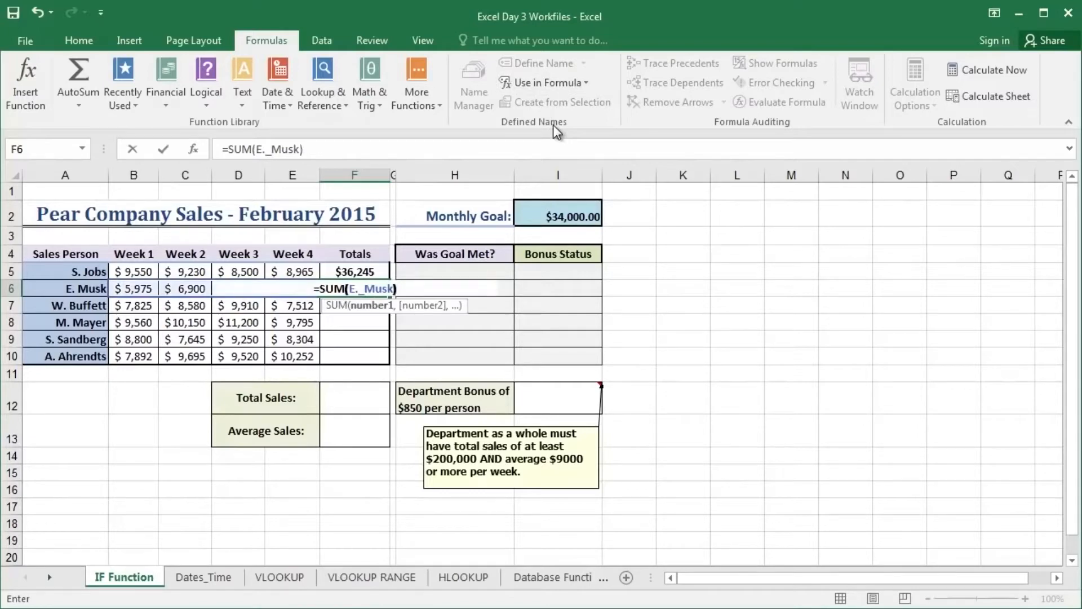
pyautogui.press('Return')
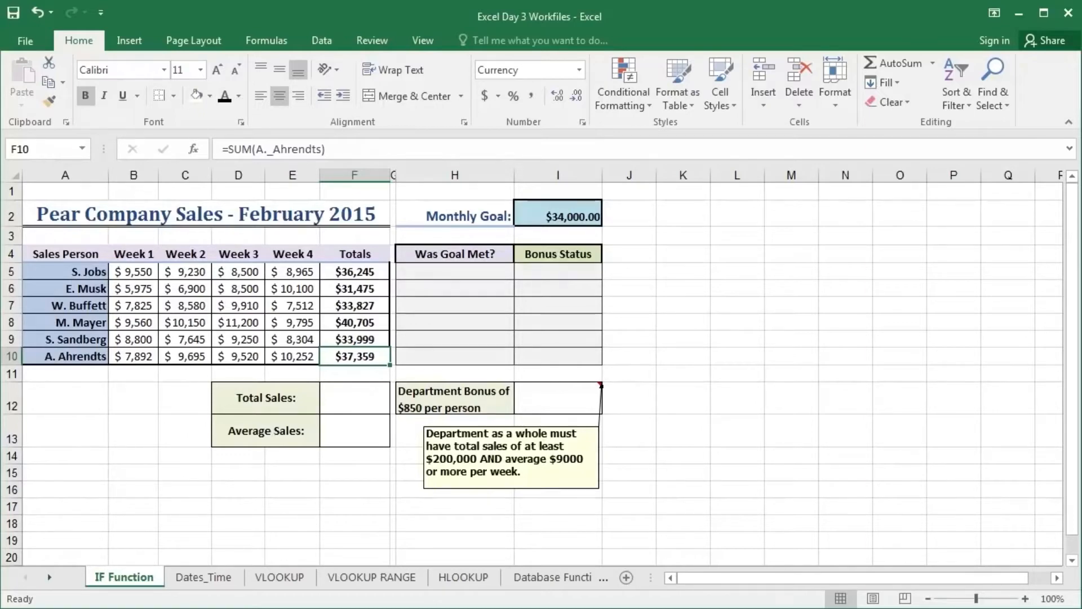
# Define the name FebruaryTotals for the totals in F5:F10, with the whole workbook as its scope
pyautogui.click(354, 398)
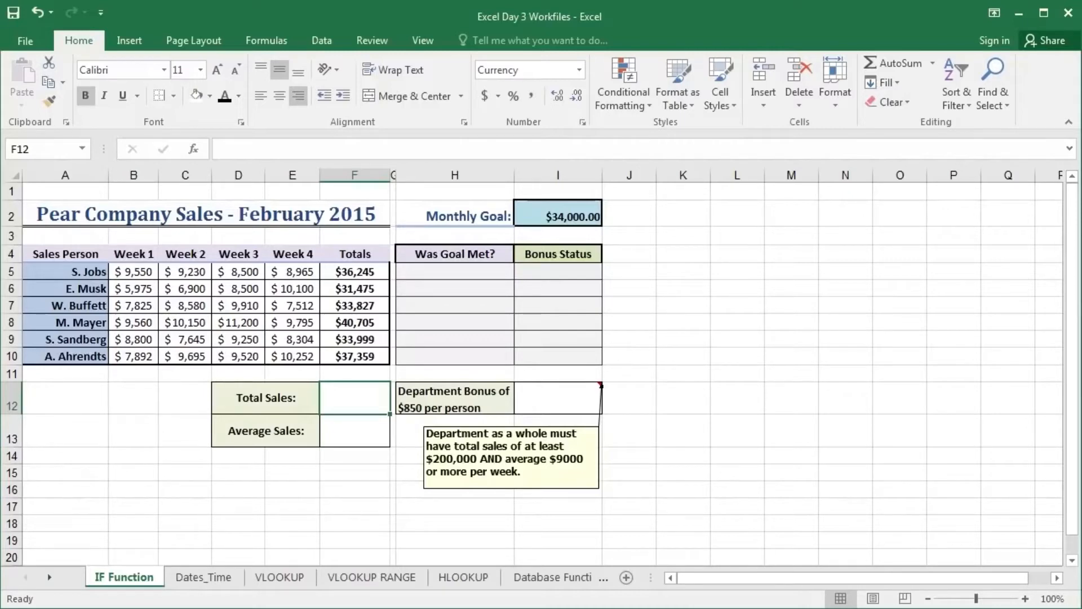
pyautogui.moveTo(354, 271); pyautogui.dragTo(354, 356)
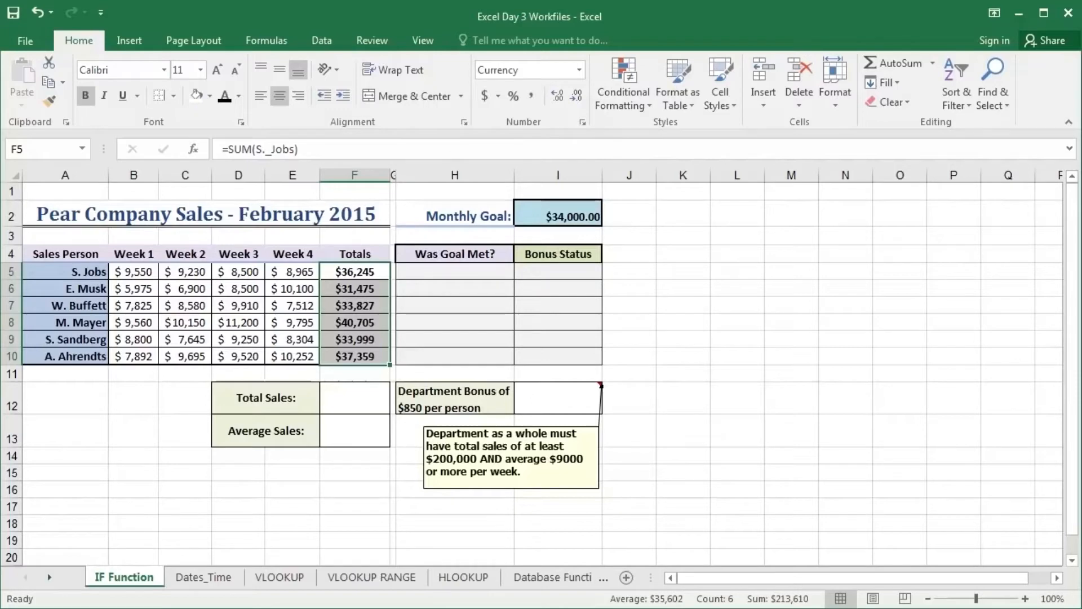
pyautogui.click(266, 40)
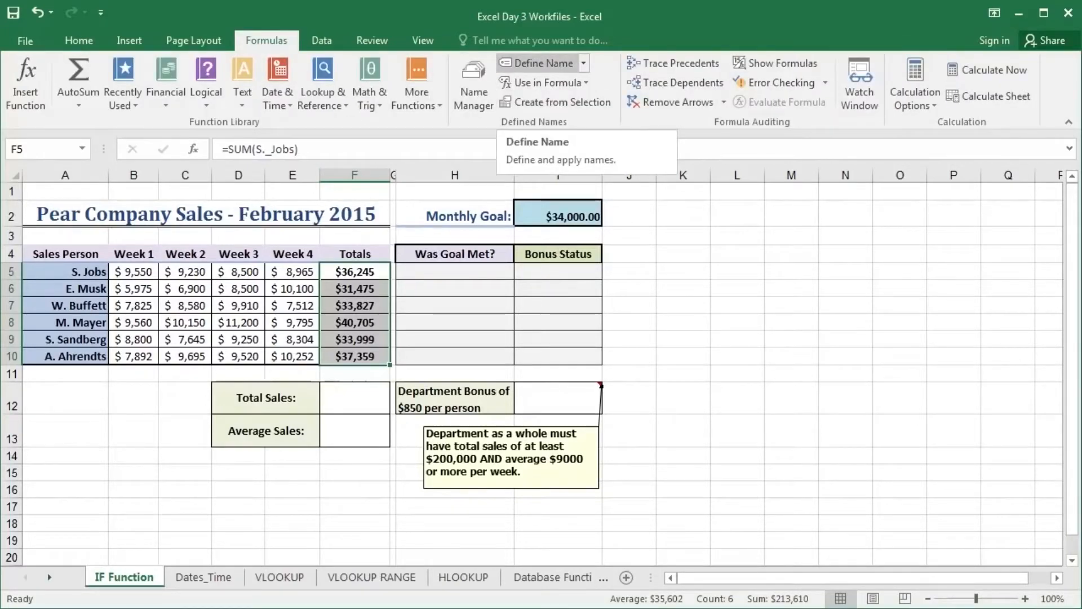
pyautogui.click(538, 62)
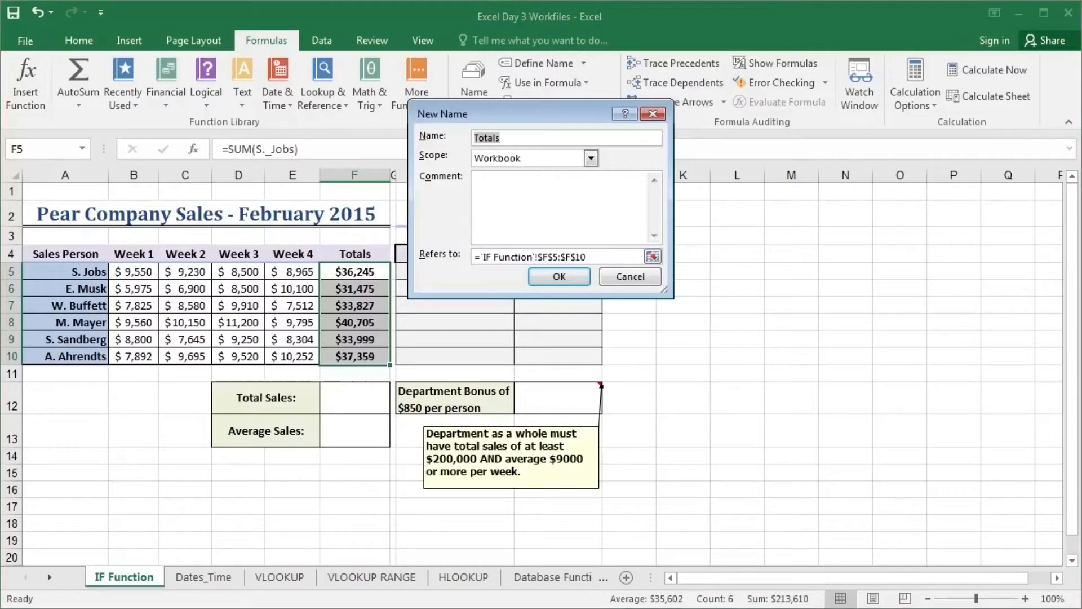
pyautogui.press('Home')
pyautogui.write('February')
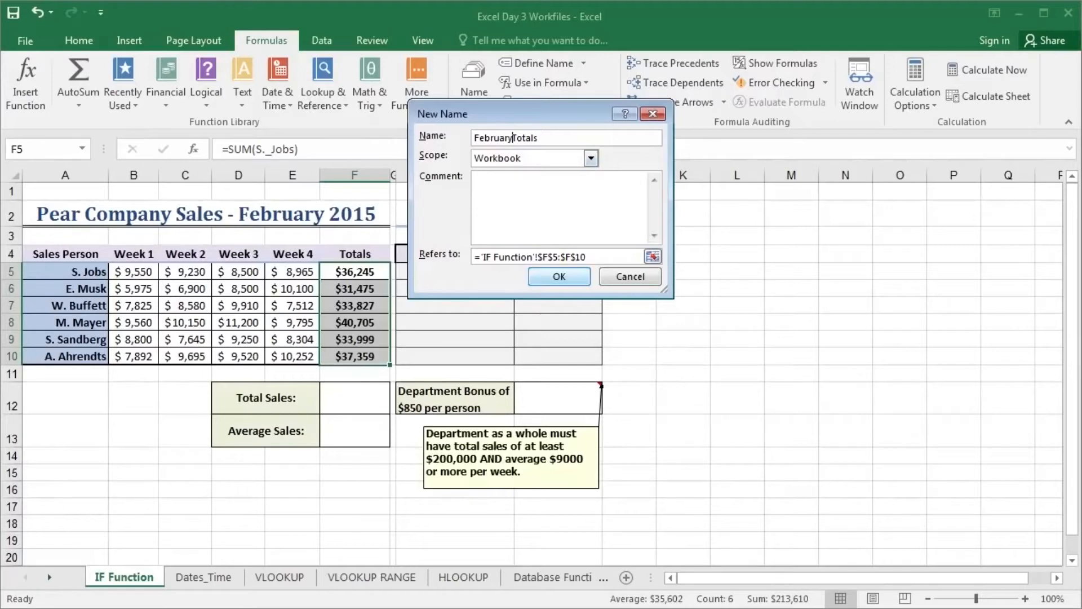
pyautogui.press('Return')
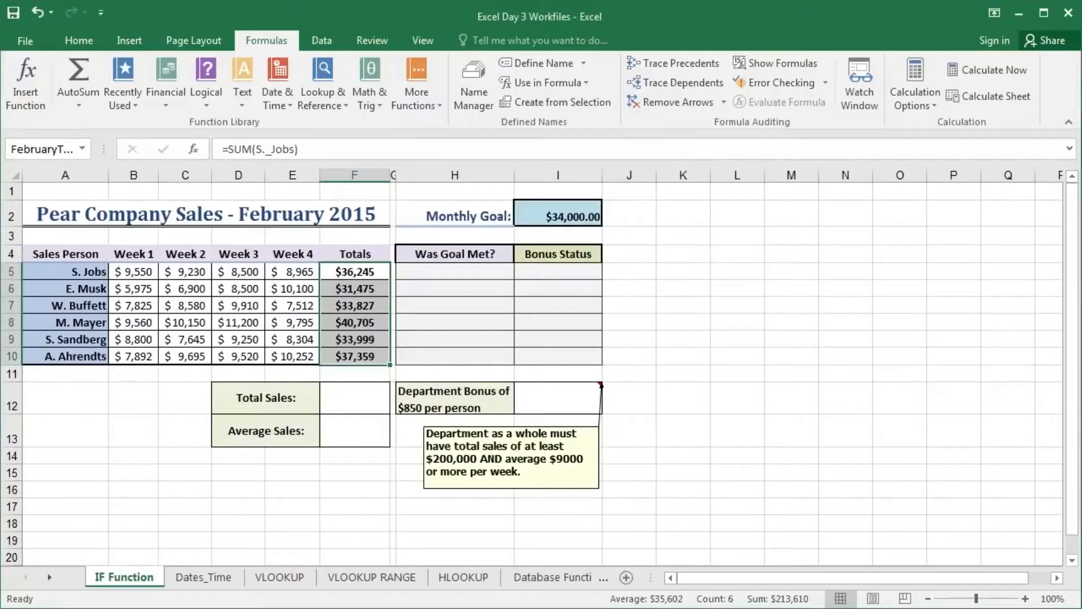
# Define the name AllSales for the weekly sales figures in B5:E10, with the whole workbook as its scope
pyautogui.moveTo(134, 271); pyautogui.dragTo(292, 356)
pyautogui.moveTo(103, 260); pyautogui.dragTo(325, 368)
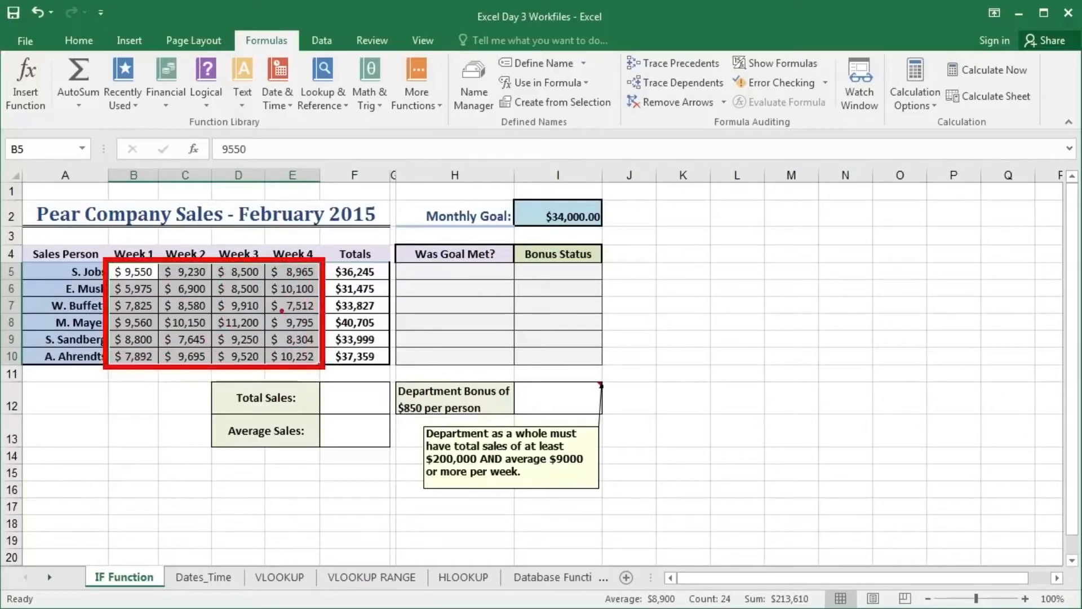
pyautogui.press('Escape')
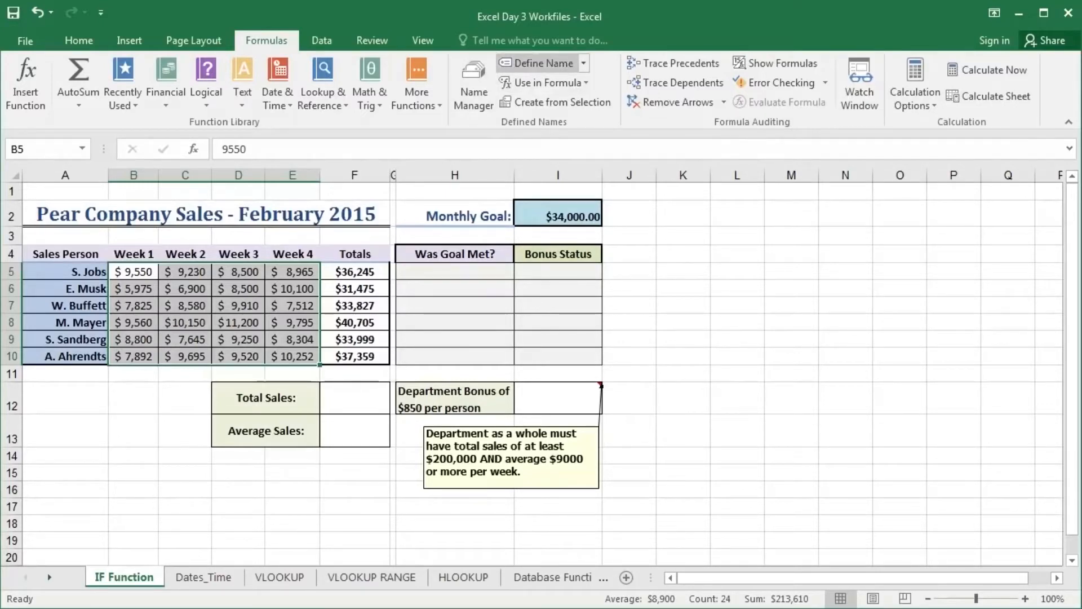
pyautogui.click(540, 63)
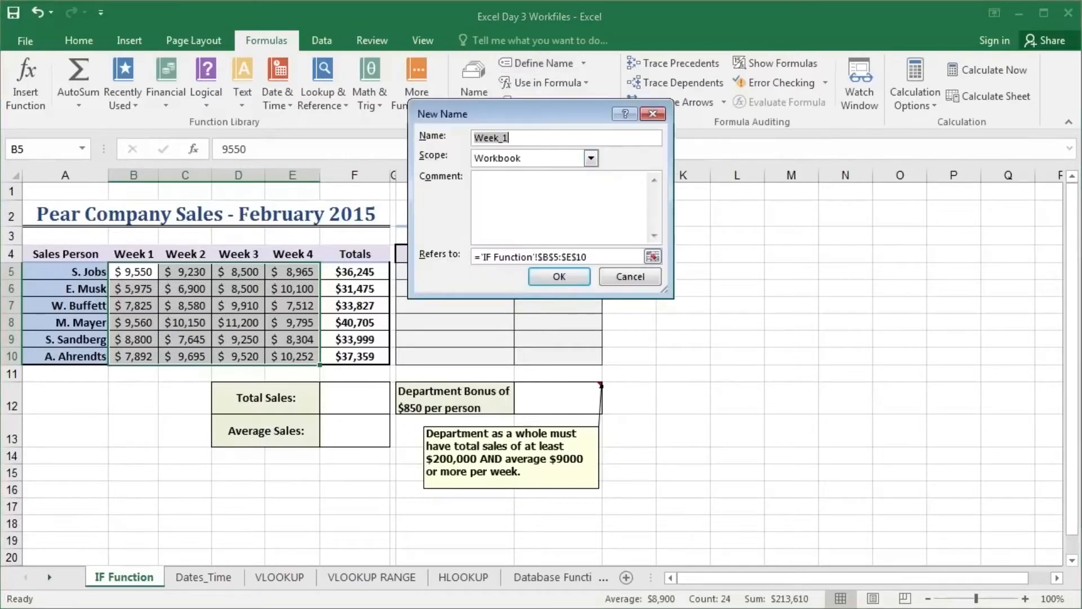
pyautogui.write('AllS')
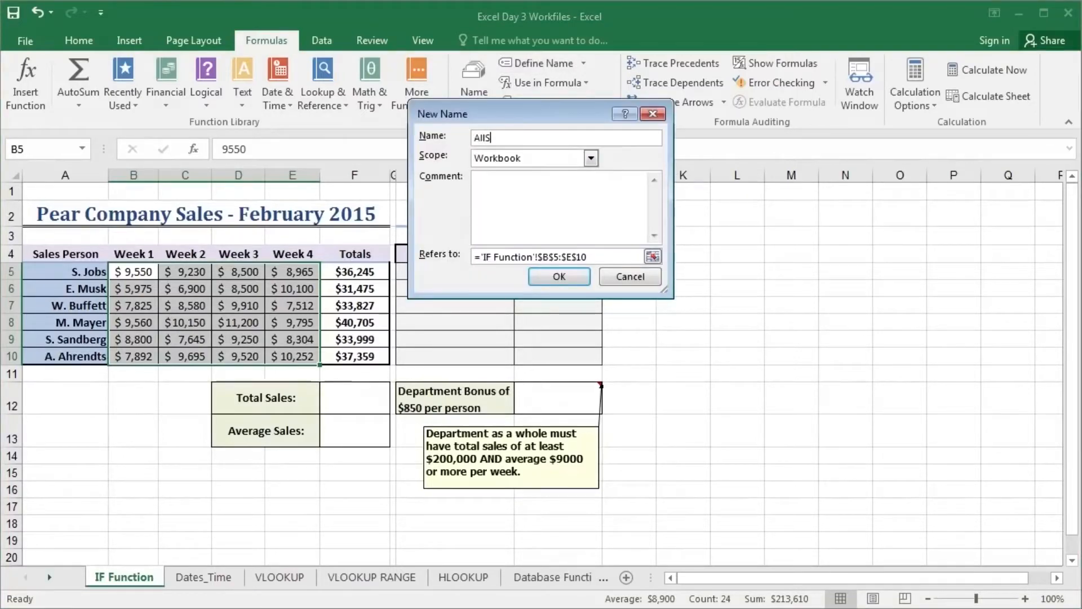
pyautogui.write('ales')
pyautogui.press('Return')
# Calculate the total sales in cell F12 with the formula =SUM(FebruaryTotals)
pyautogui.click(355, 398)
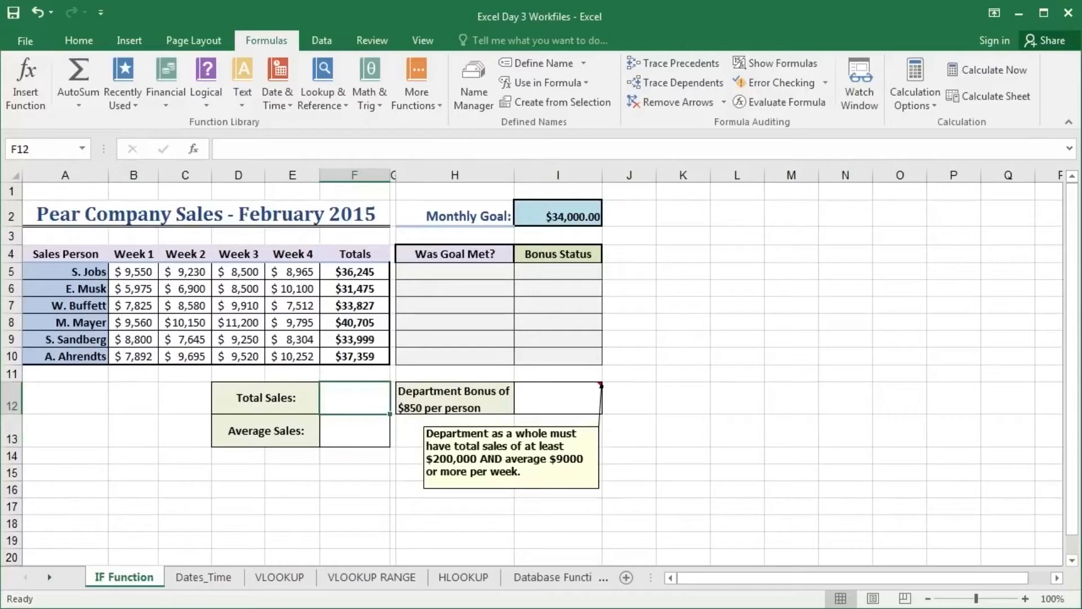
pyautogui.write('=SUM(FebruaryTotals')
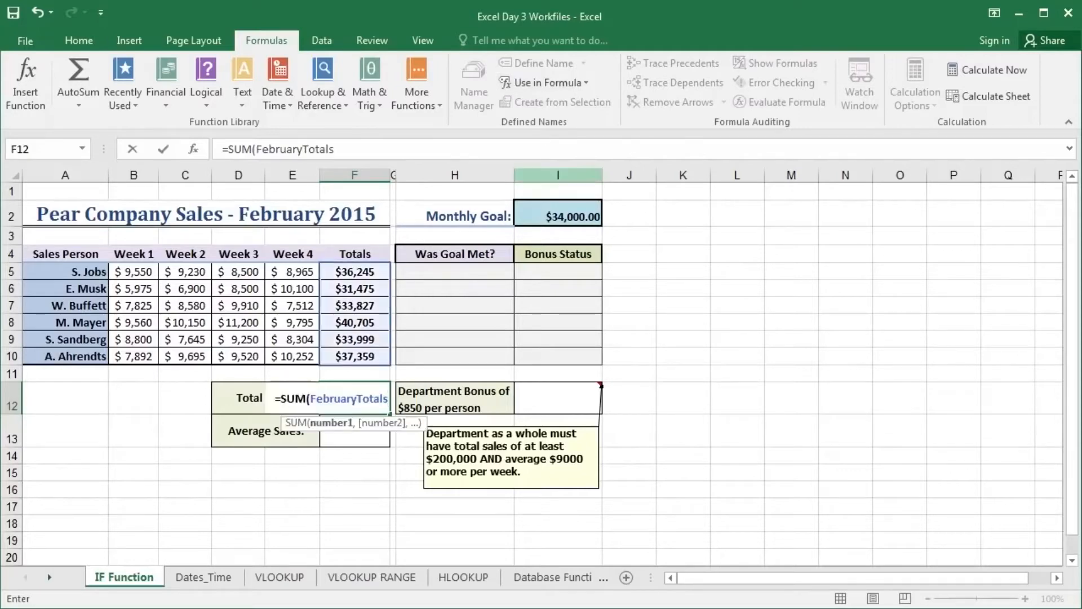
pyautogui.write(')')
pyautogui.press('Return')
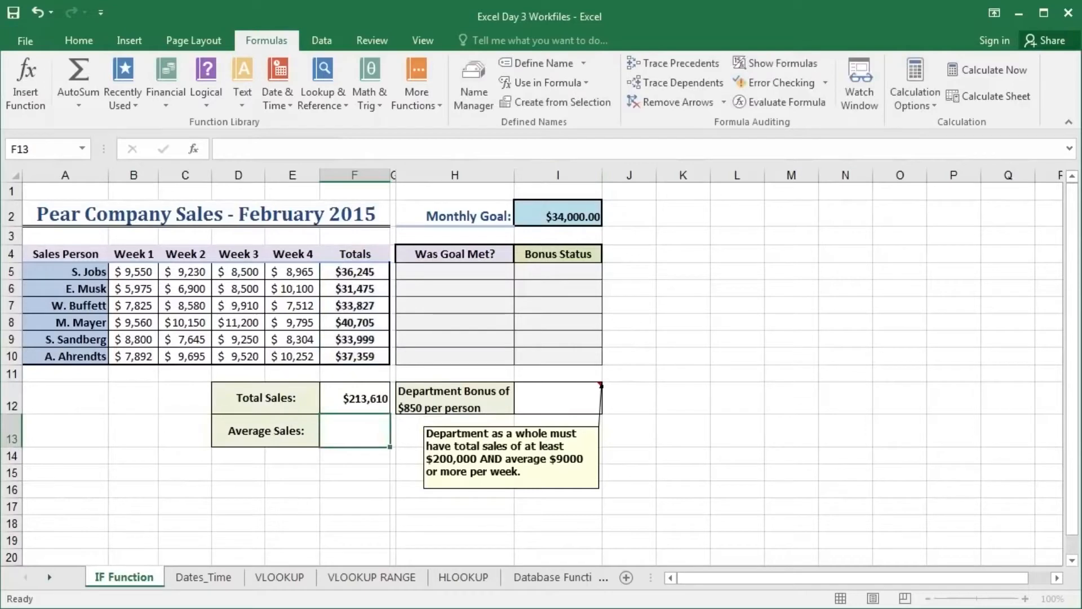
# Calculate the average sales in cell F13 with =AVERAGE(AllSales), inserting the AllSales range from the defined names
pyautogui.write('=')
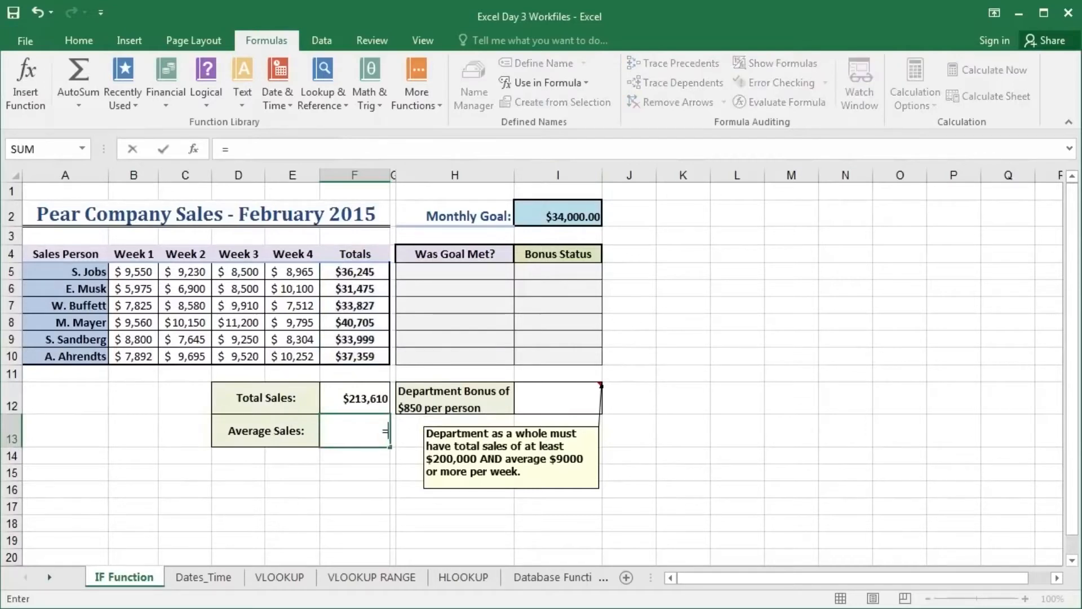
pyautogui.write('AVERAGE')
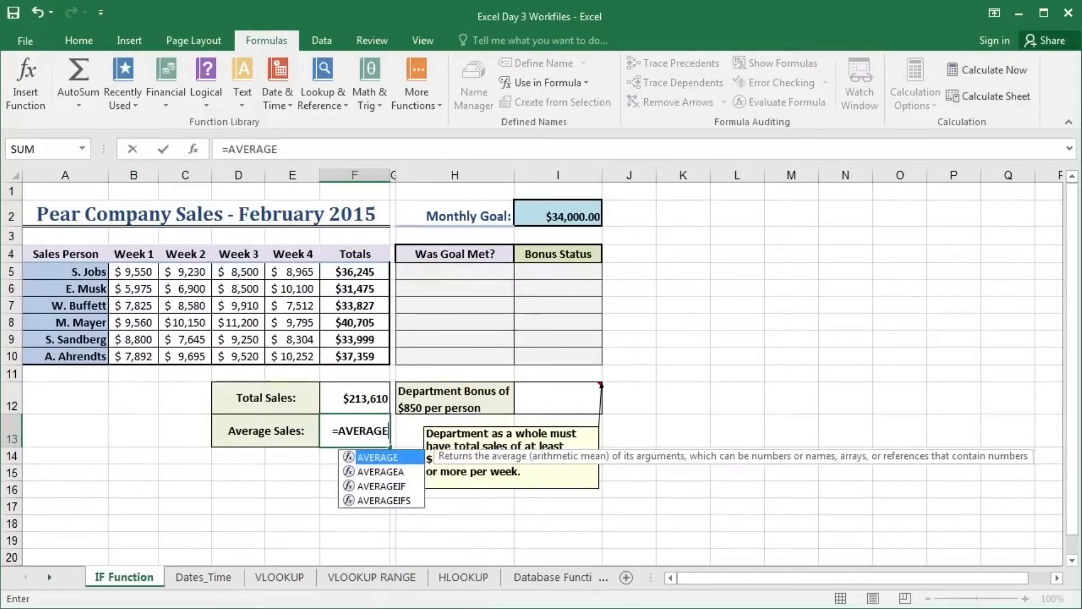
pyautogui.write('(')
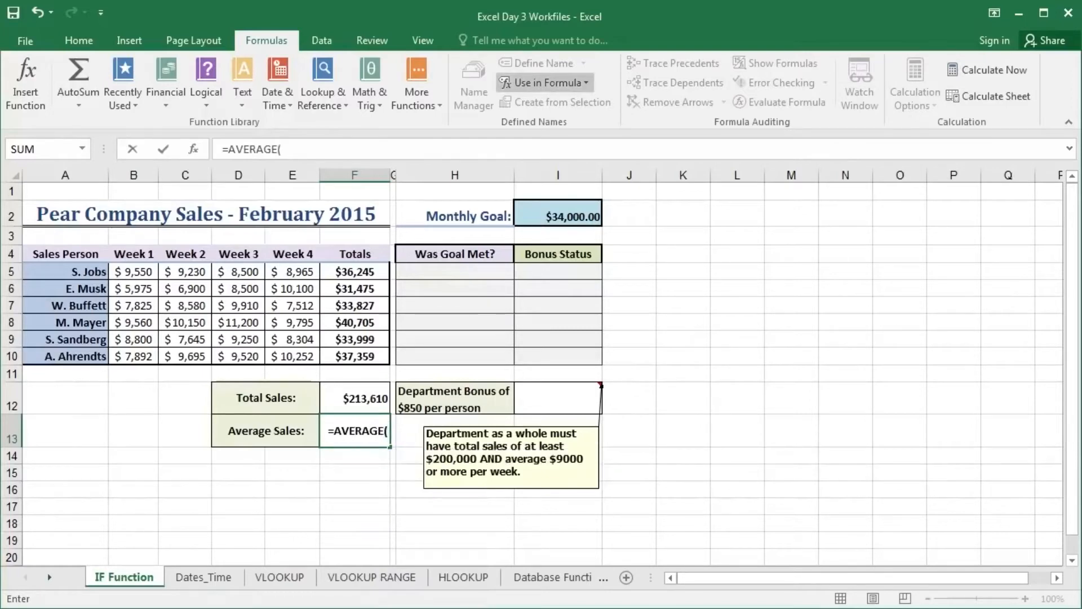
pyautogui.click(528, 101)
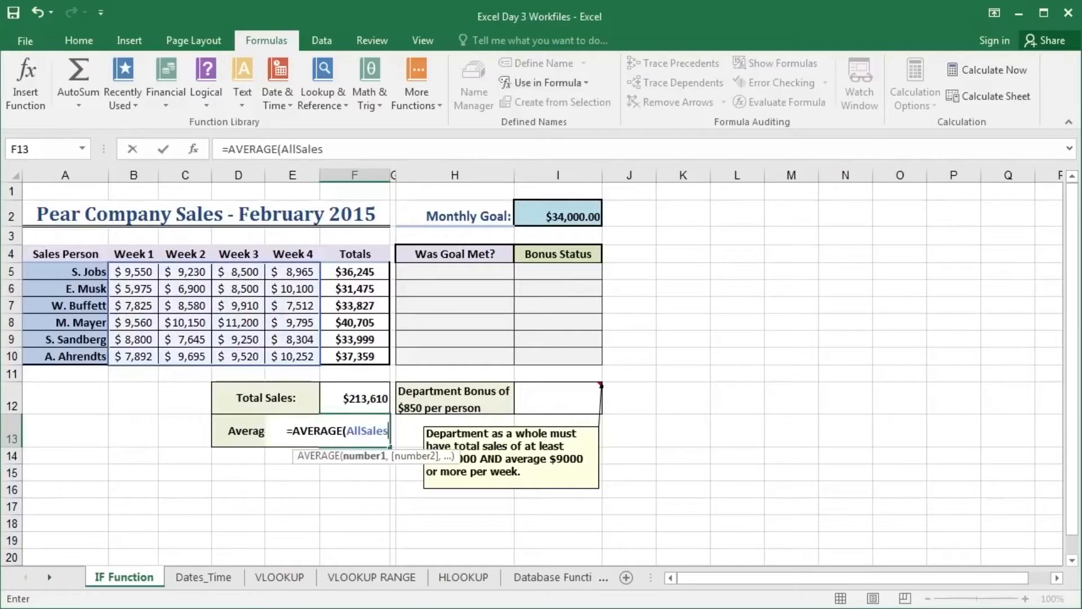
pyautogui.write(')')
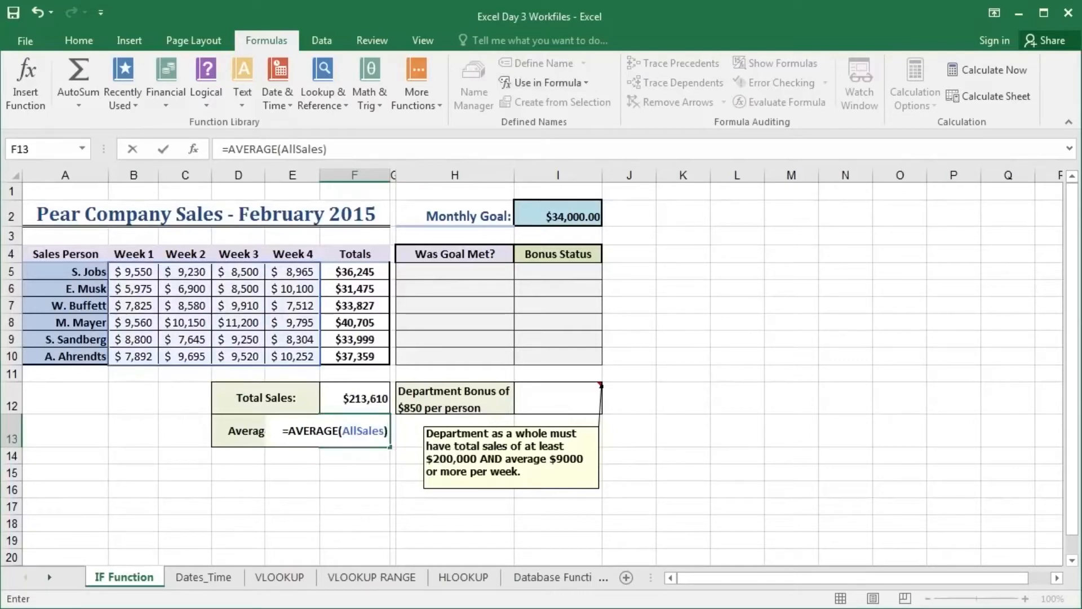
pyautogui.press('Return')
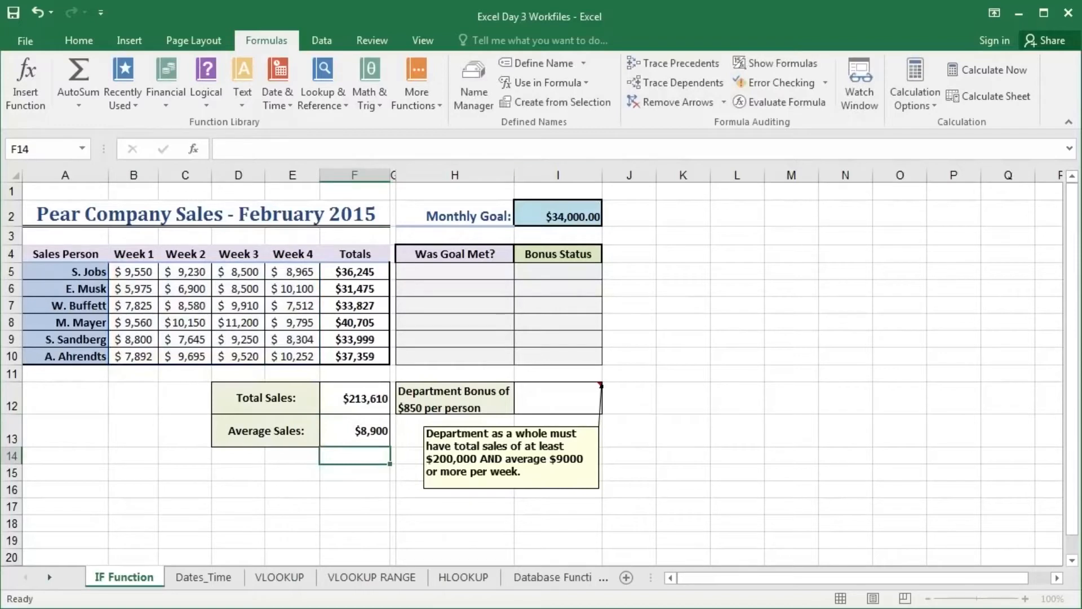
# Review the named-range formulas in the Total Sales and Average Sales cells and the Was Goal Met? heading
pyautogui.click(355, 398)
pyautogui.click(355, 431)
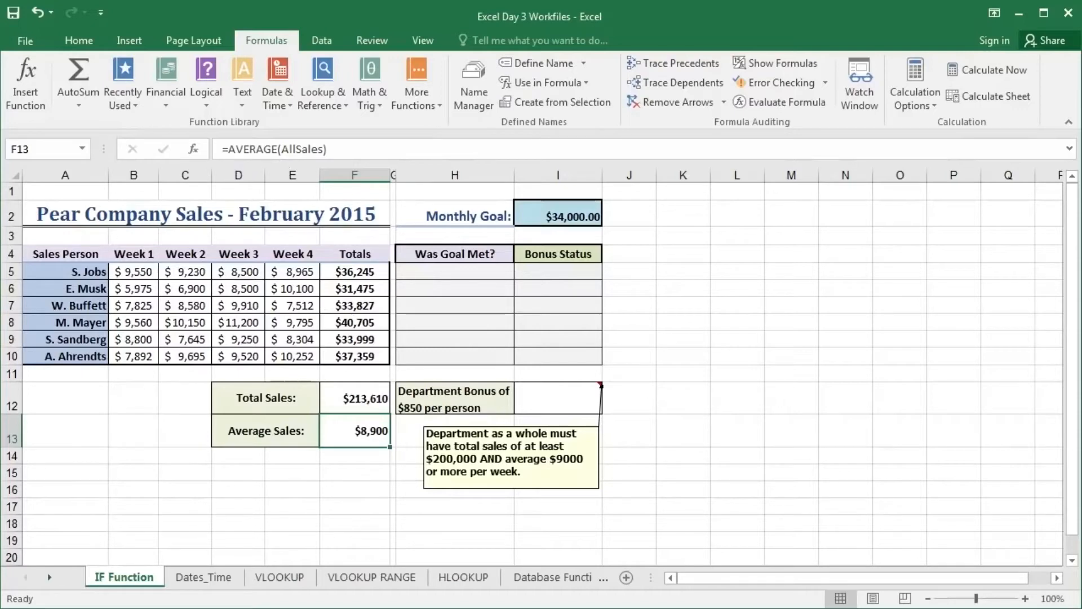
pyautogui.click(355, 398)
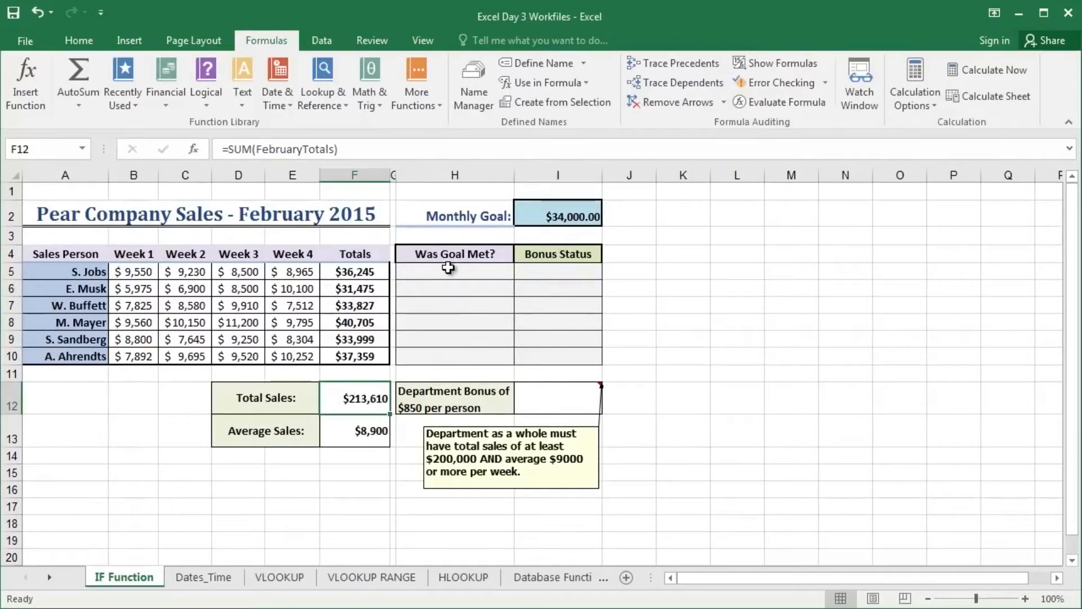
pyautogui.click(431, 254)
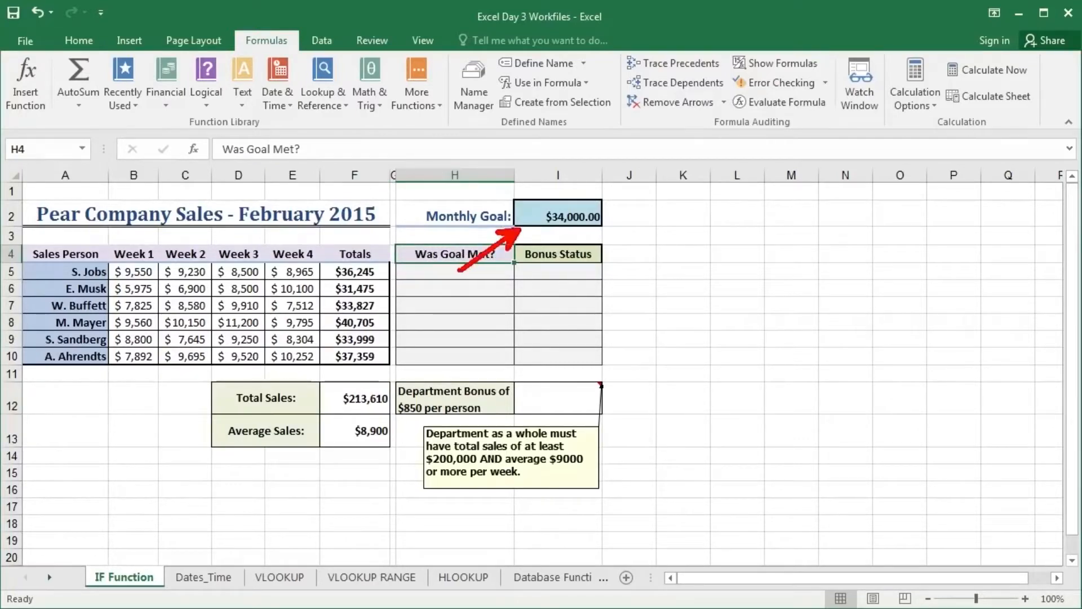
# Enter Yes as plain text in cell H5 of the Was Goal Met? column
pyautogui.click(455, 271)
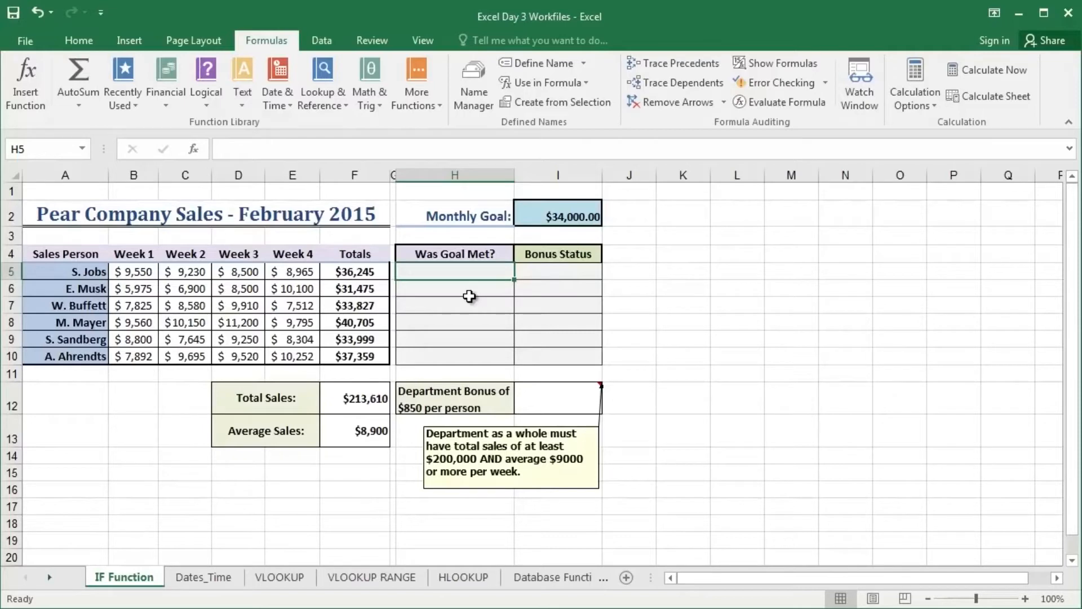
pyautogui.write('Yes')
pyautogui.press('Return')
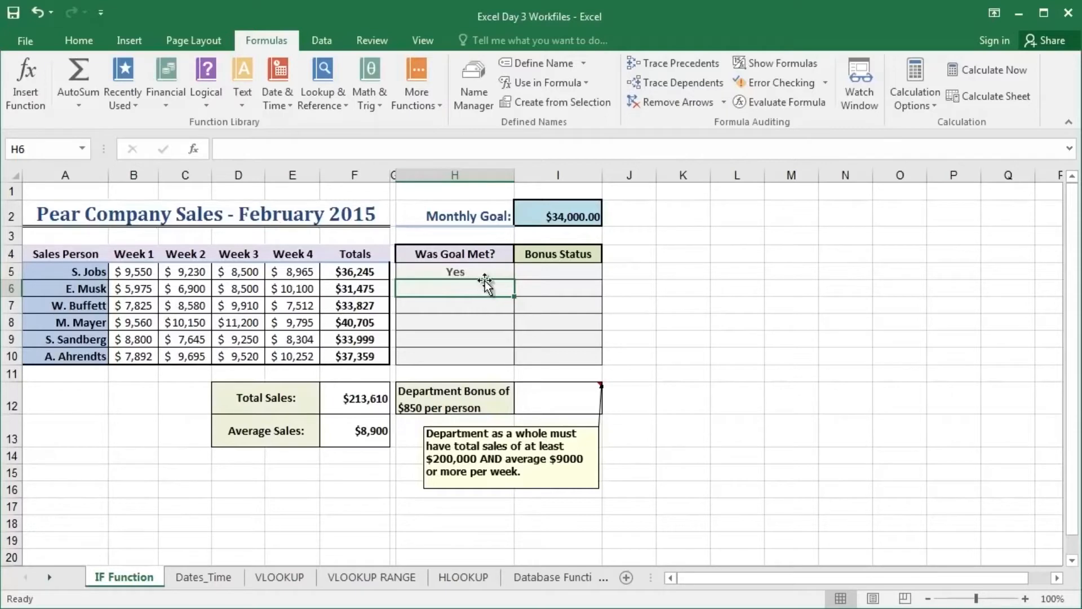
pyautogui.click(483, 275)
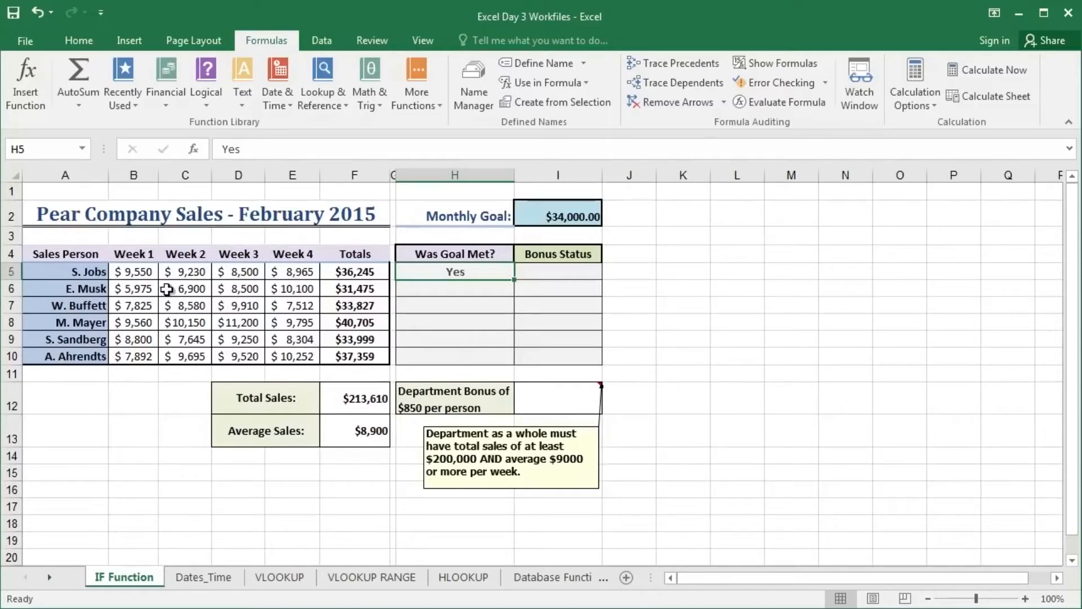
# Try 950 as the Week 1 sales value in cell B5, and undo the change
pyautogui.click(133, 269)
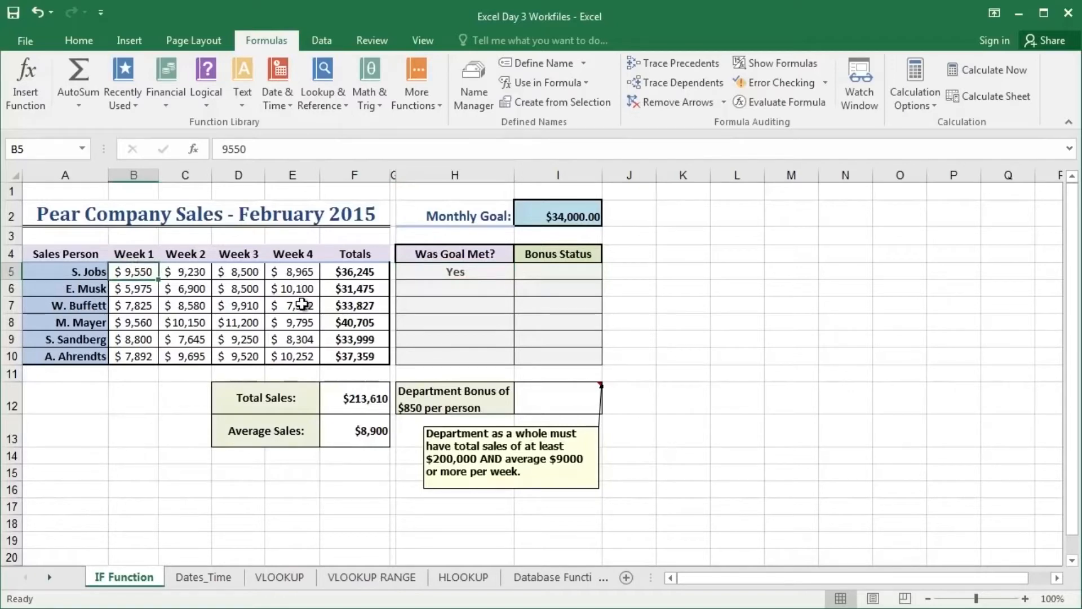
pyautogui.write('950')
pyautogui.press('Return')
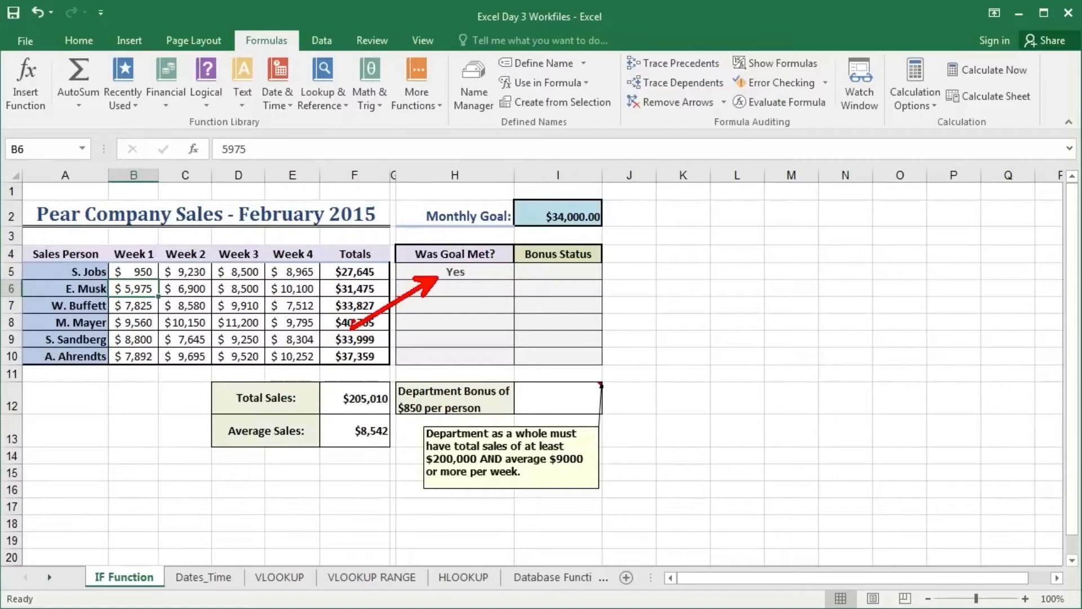
pyautogui.hotkey('ctrl', 'z')
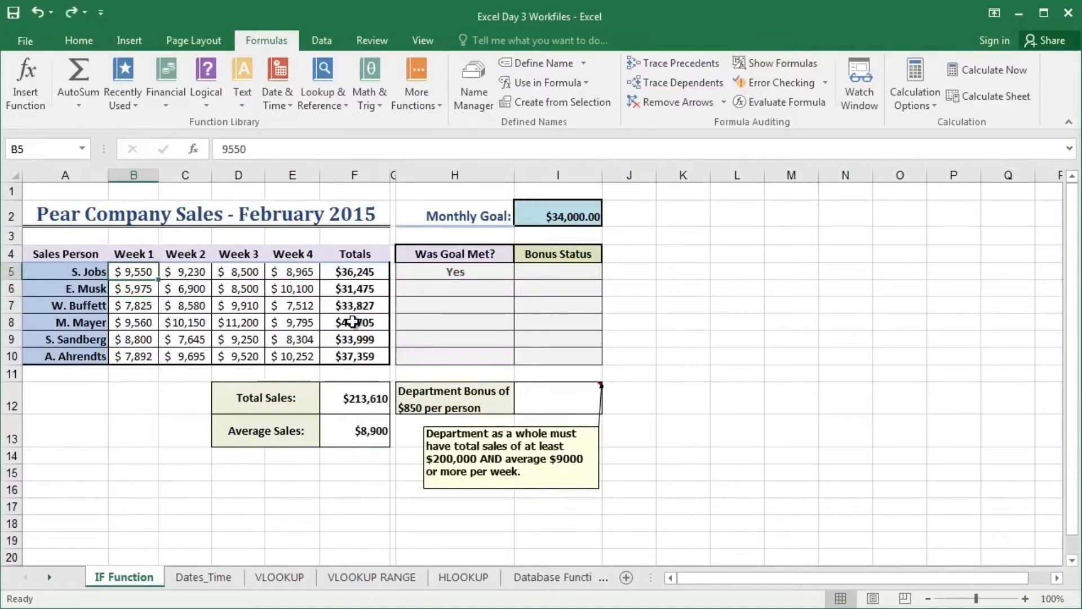
# Clear the Yes entry from cell H5
pyautogui.click(476, 273)
pyautogui.press('Delete')
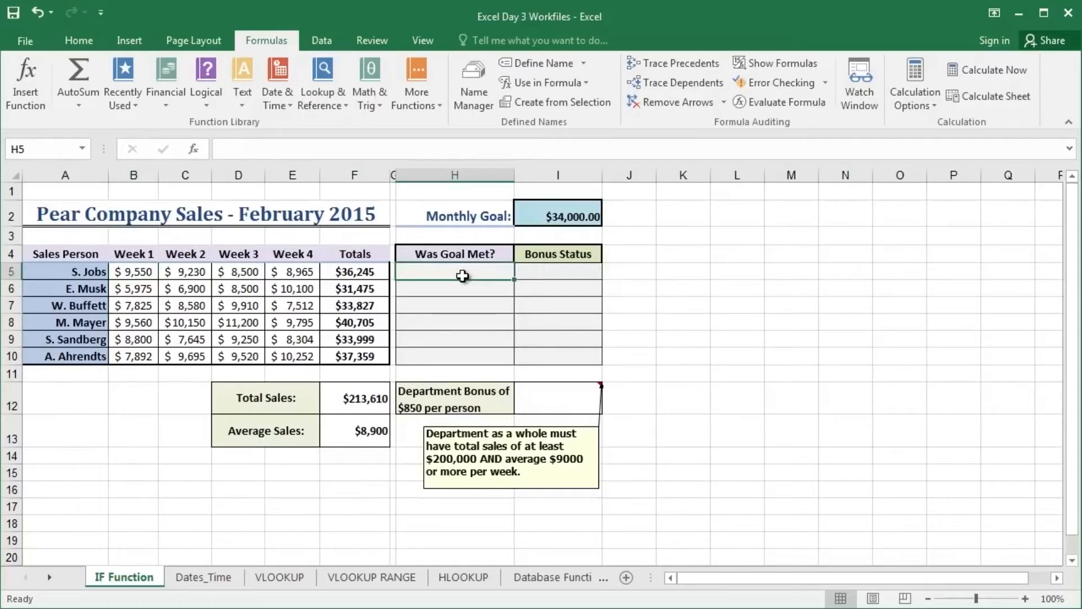
# Compare the first salesperson's total in F5 with the monthly goal in I2
pyautogui.click(365, 270)
pyautogui.click(540, 212)
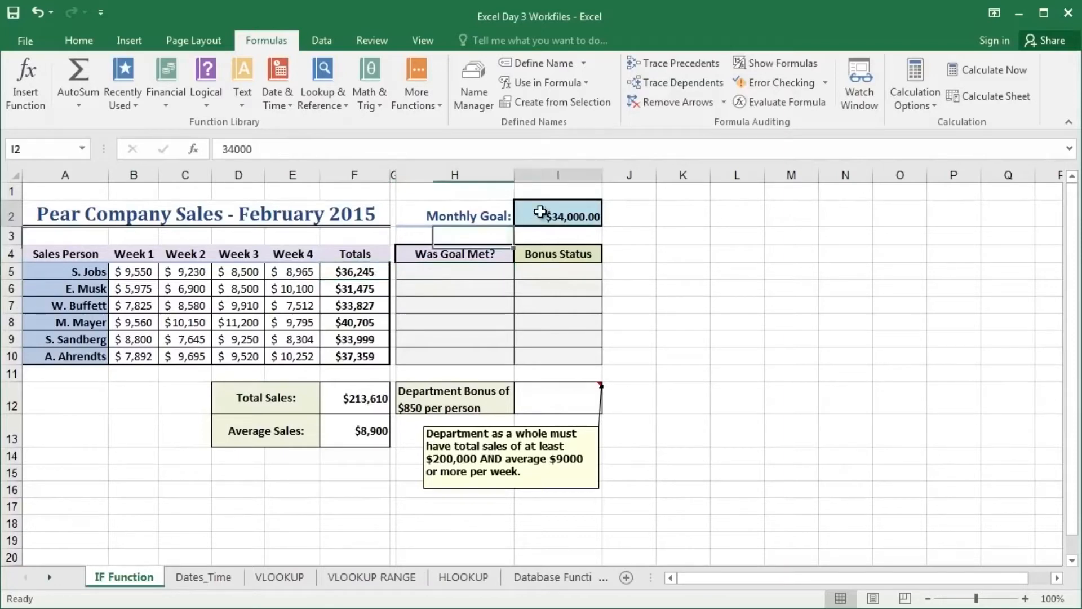
pyautogui.click(351, 270)
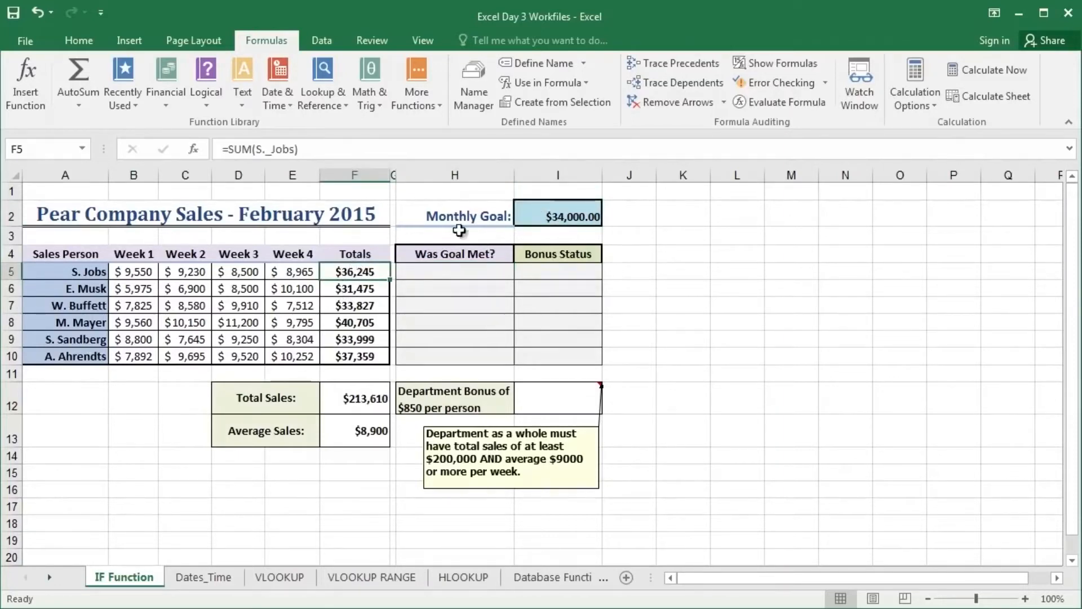
pyautogui.click(412, 272)
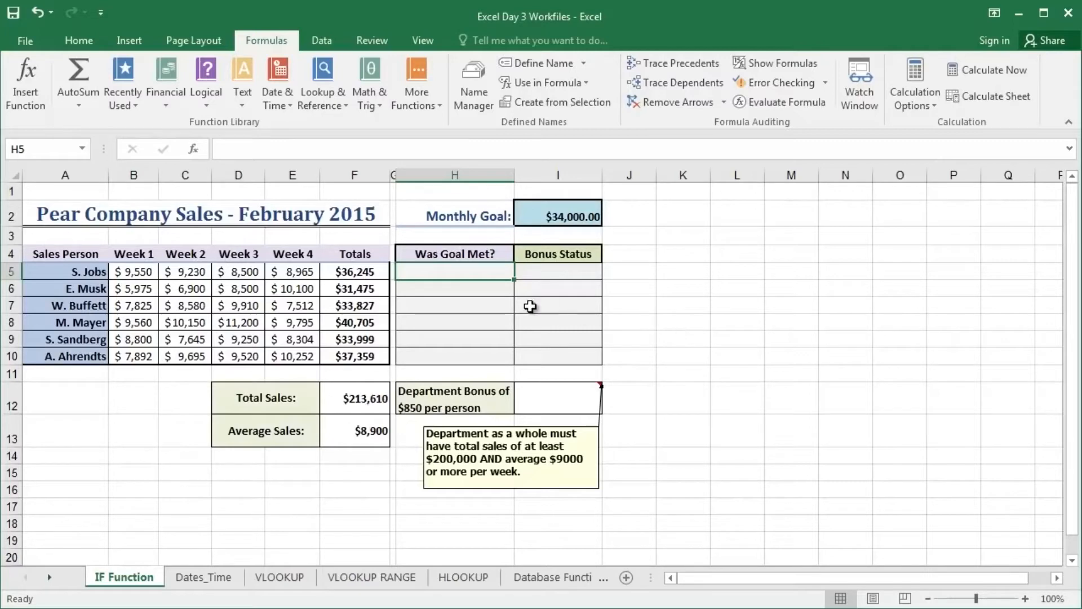
pyautogui.write('=of')
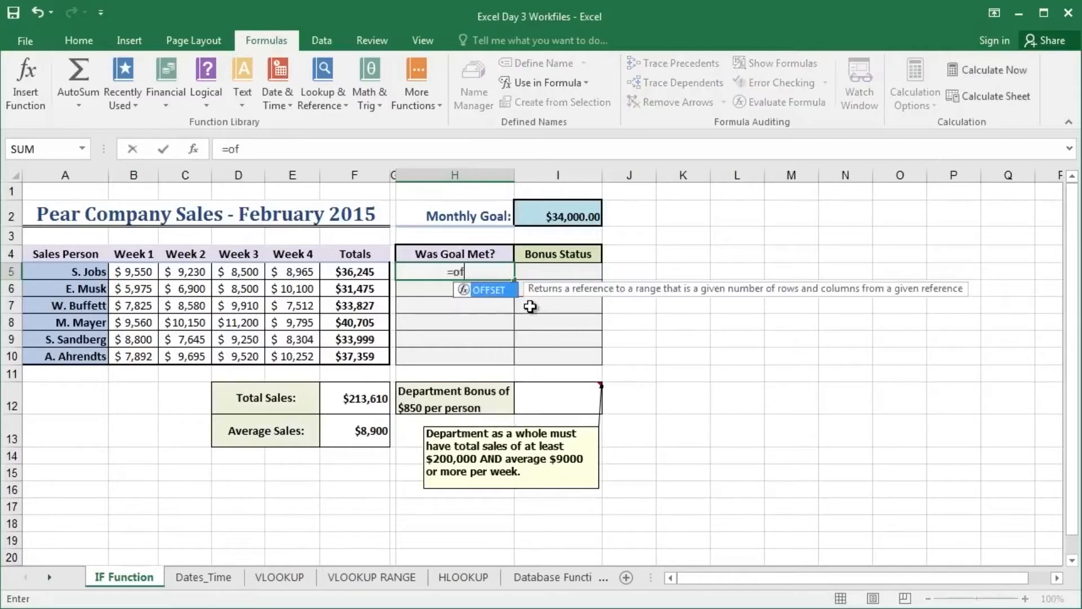
pyautogui.press('BackSpace')
pyautogui.press('BackSpace')
pyautogui.write('if(')
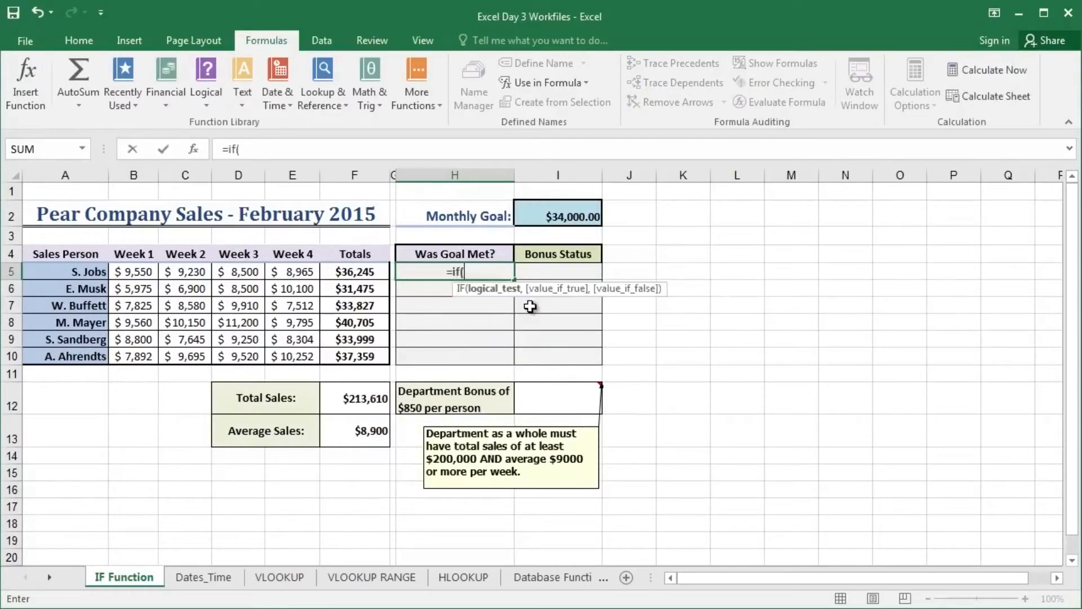
pyautogui.press('BackSpace')
pyautogui.press('BackSpace')
pyautogui.press('BackSpace')
pyautogui.press('BackSpace')
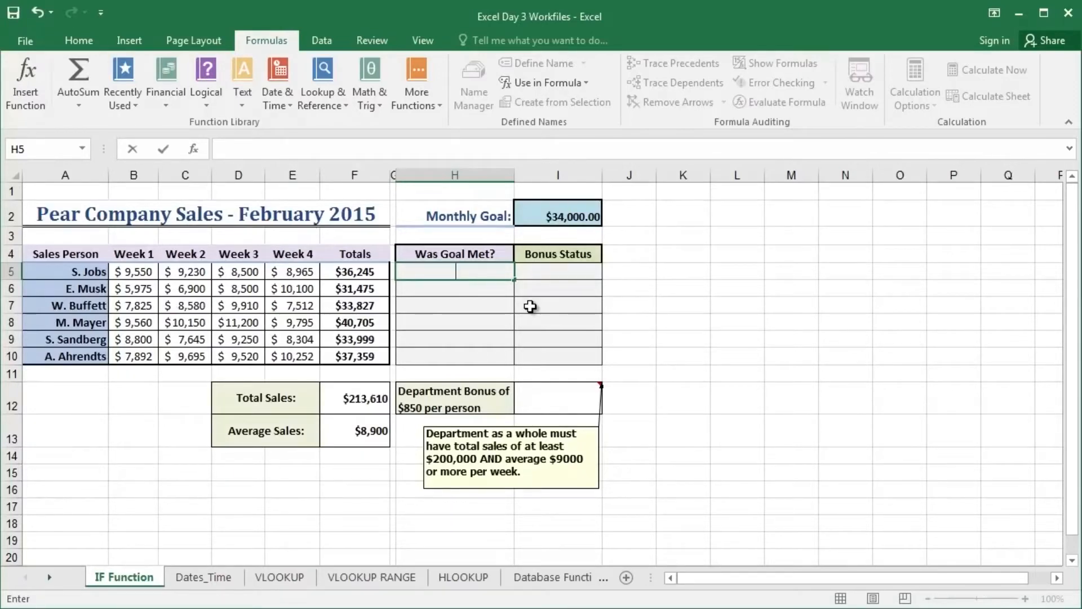
pyautogui.press('Return')
pyautogui.press('Up')
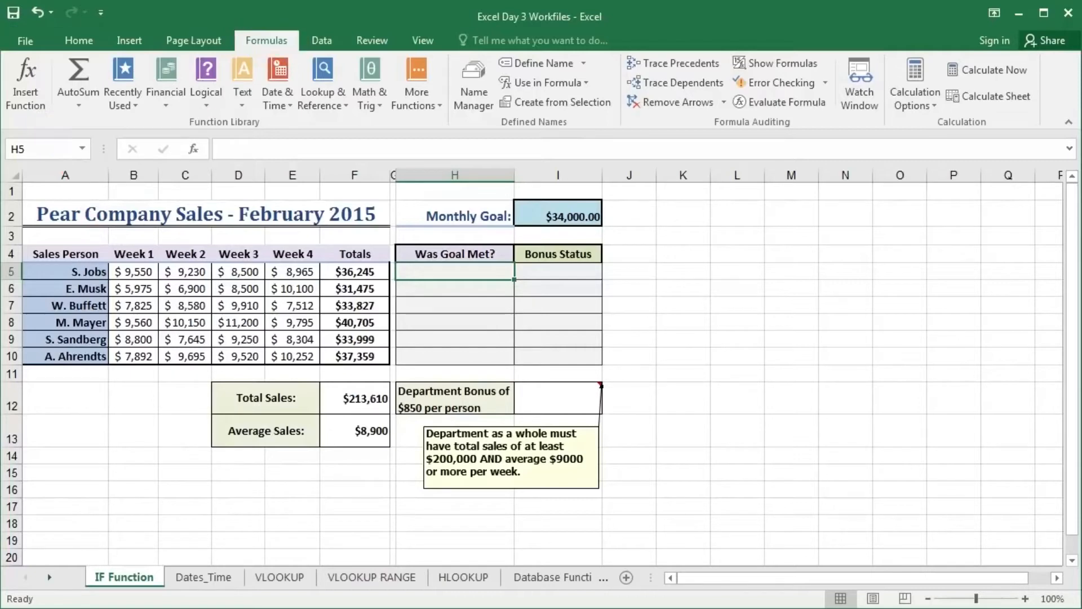
# Search the function library for "if" and insert the IF function into cell H5
pyautogui.click(37, 89)
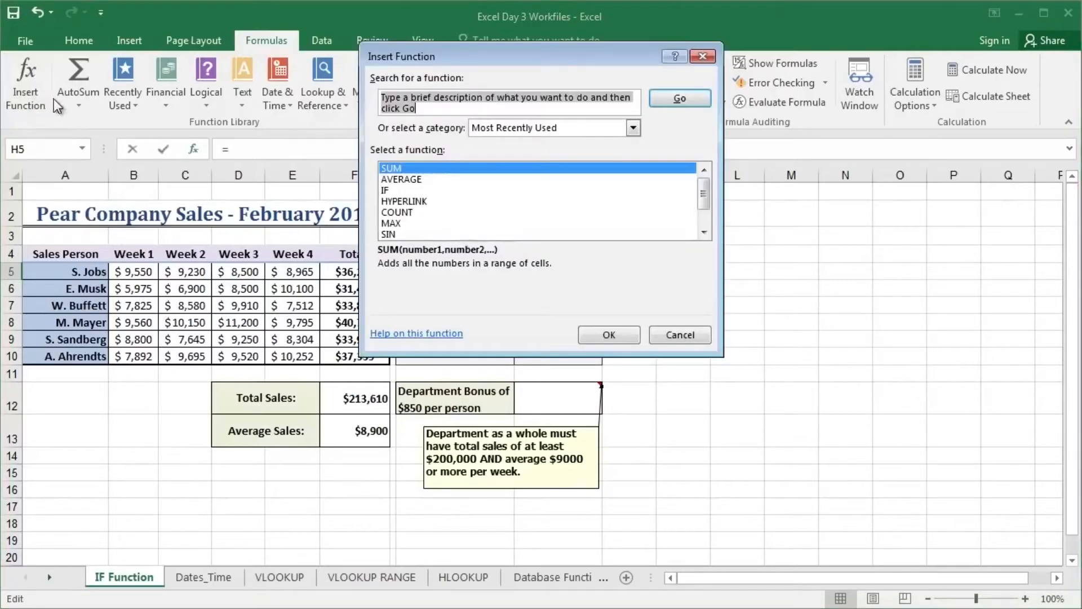
pyautogui.moveTo(395, 53); pyautogui.dragTo(393, 98)
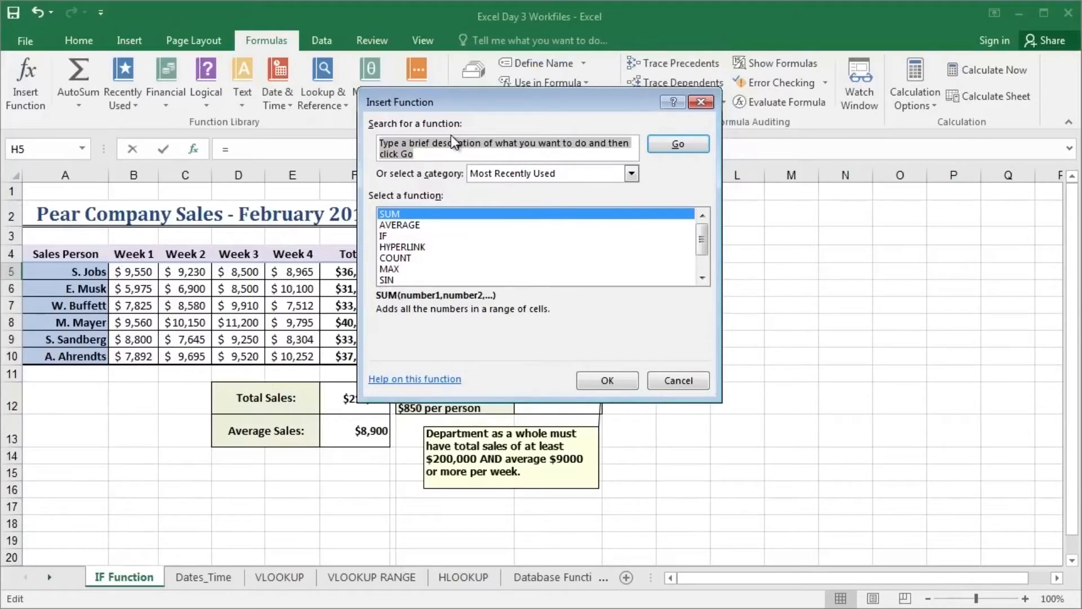
pyautogui.write('if')
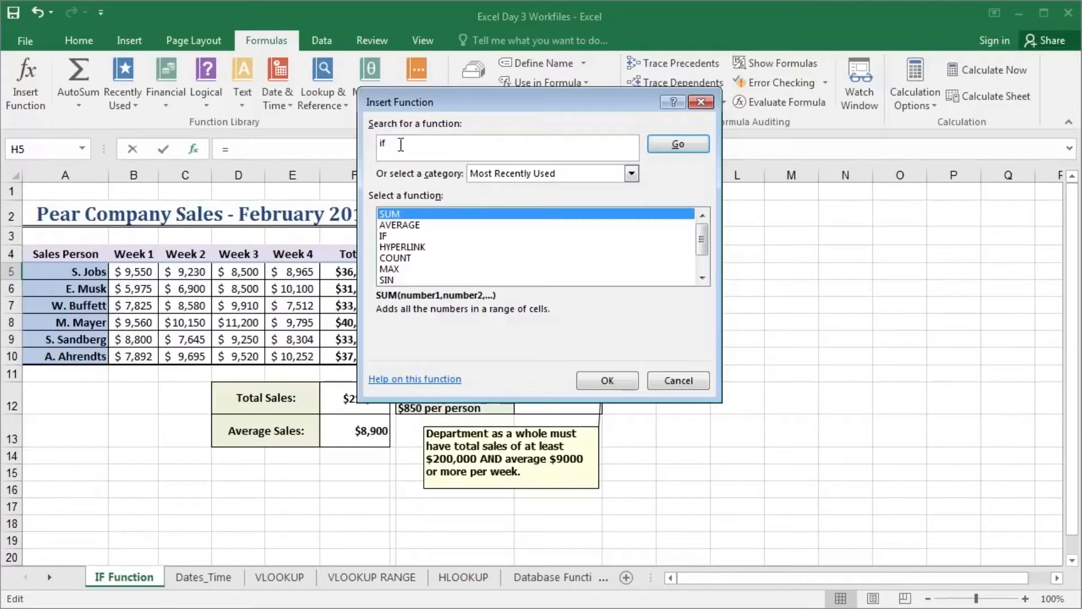
pyautogui.click(671, 145)
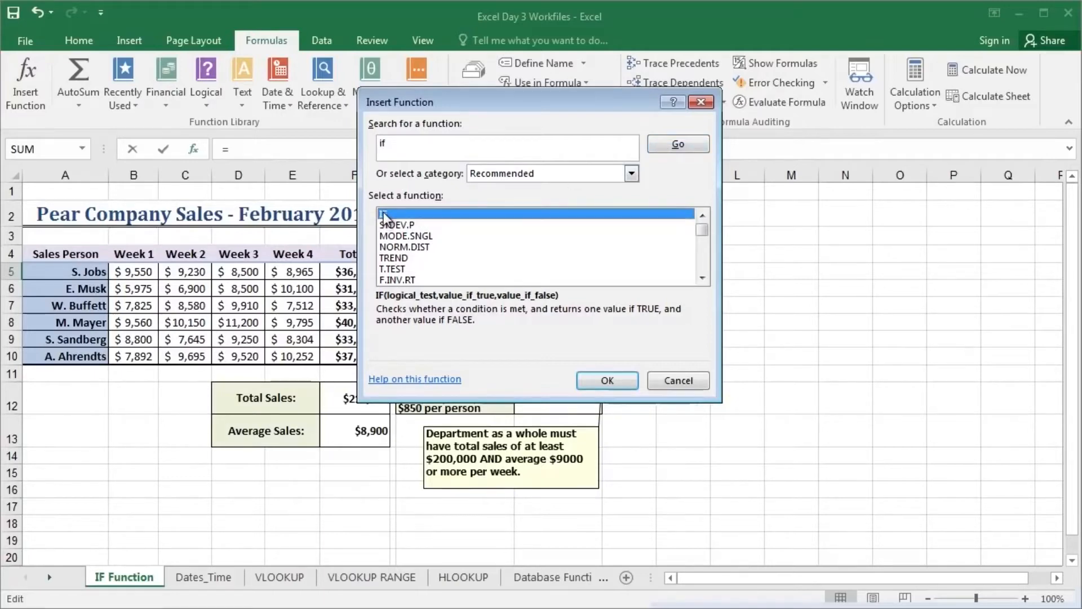
pyautogui.moveTo(364, 280); pyautogui.dragTo(703, 341)
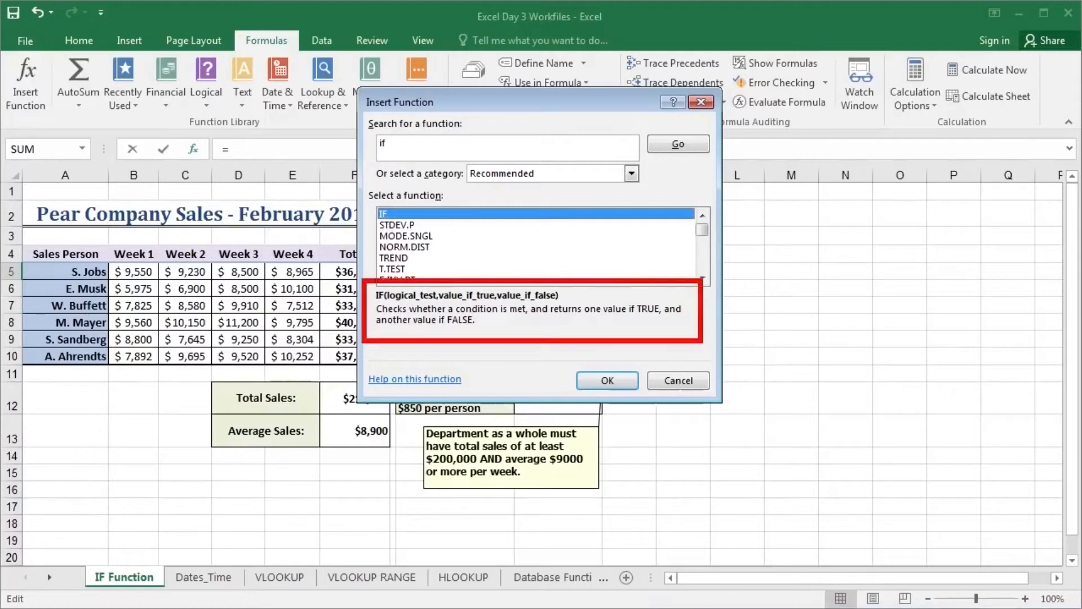
pyautogui.moveTo(480, 323); pyautogui.dragTo(559, 403)
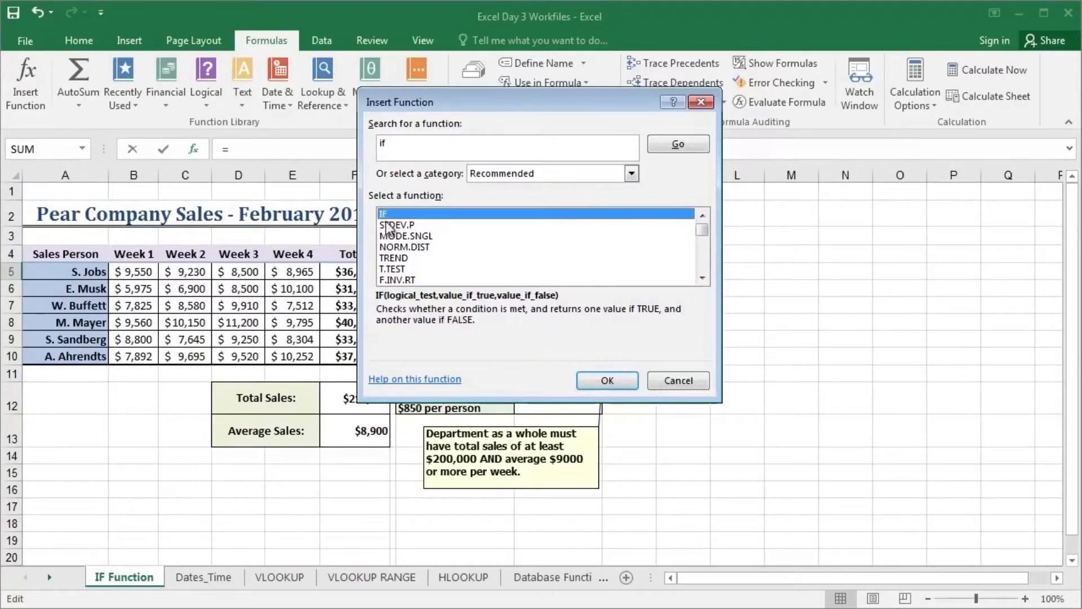
pyautogui.click(608, 382)
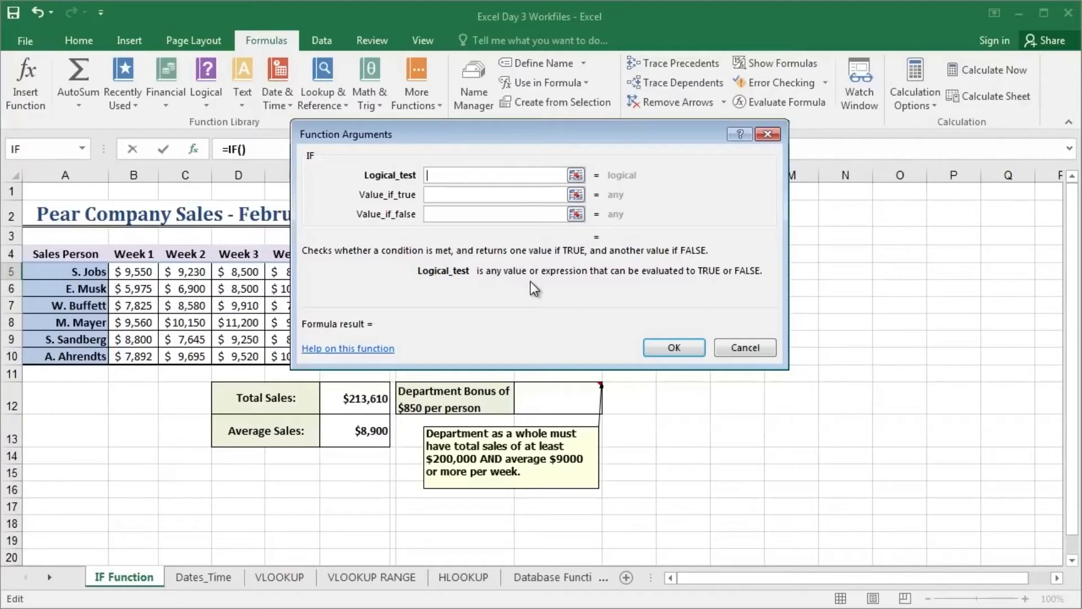
# Set the IF function's logical test to F5>=I2, comparing the first salesperson's total with the monthly goal
pyautogui.moveTo(451, 141); pyautogui.dragTo(523, 327)
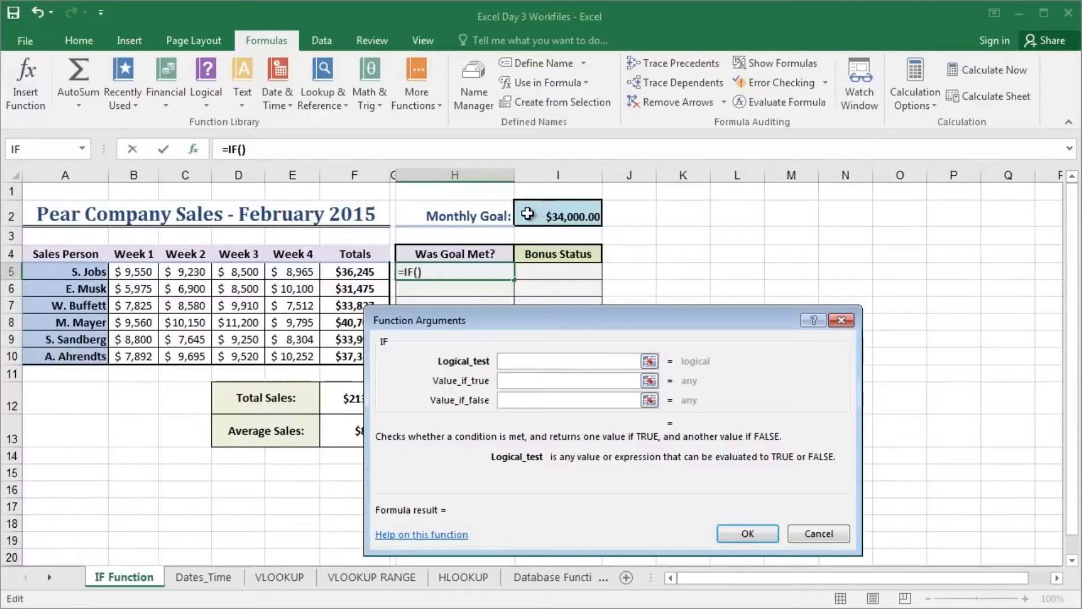
pyautogui.click(345, 272)
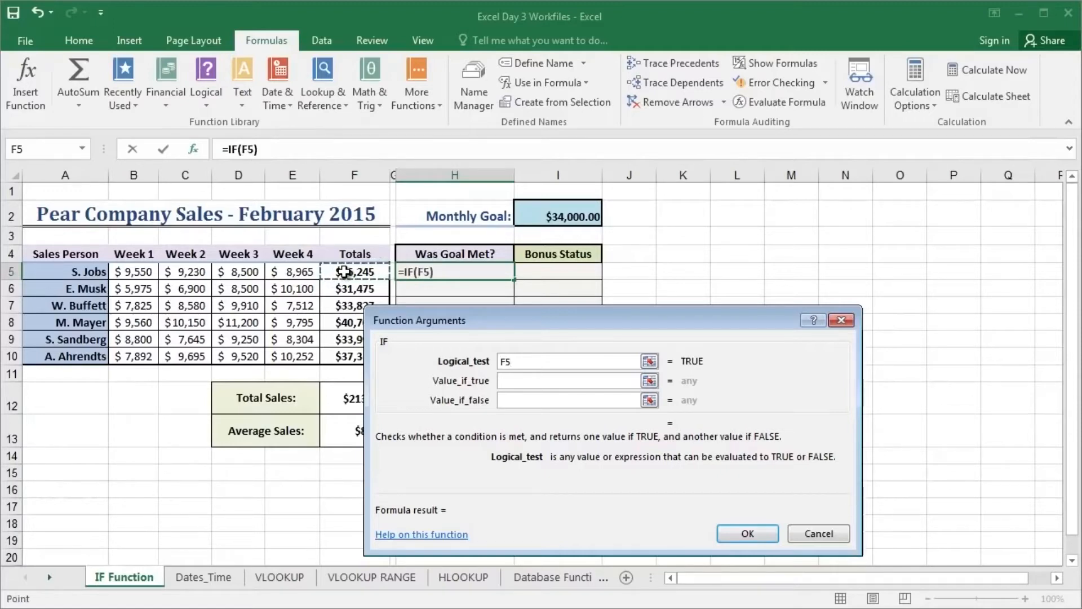
pyautogui.write('>')
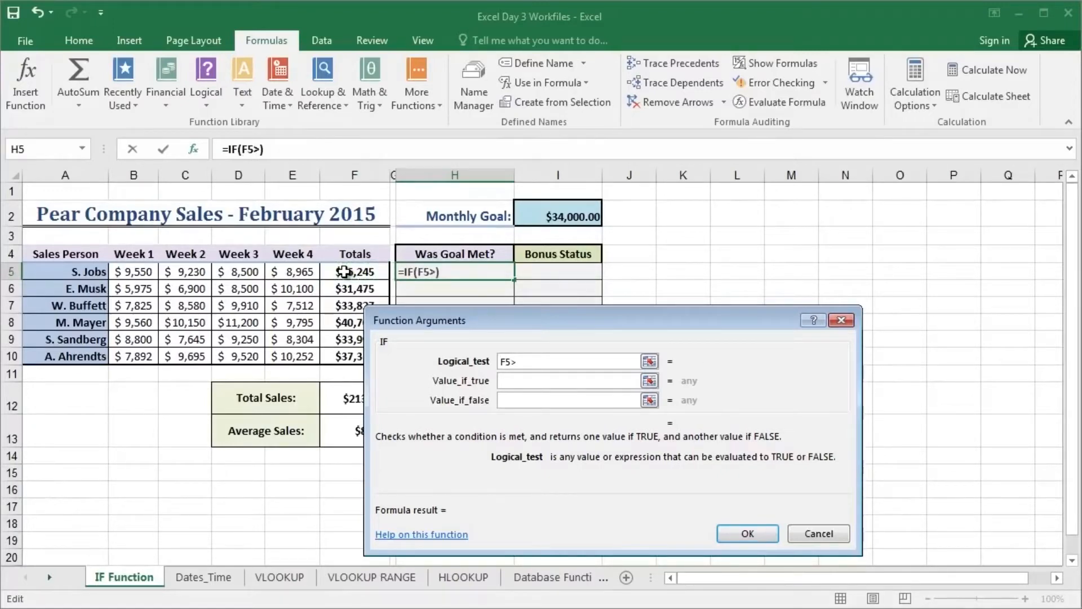
pyautogui.write('=')
pyautogui.click(556, 217)
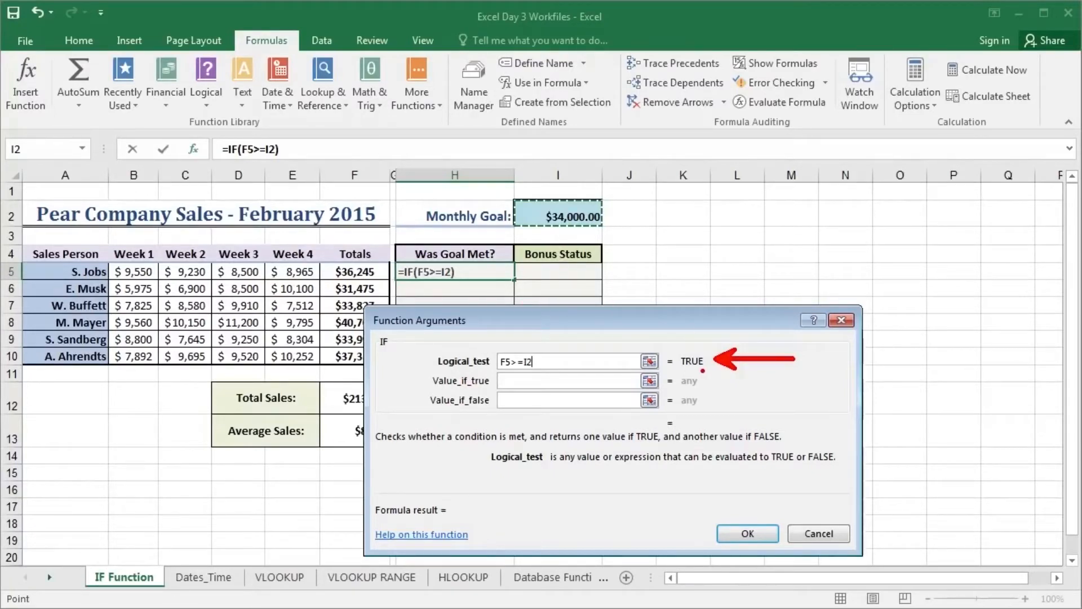
pyautogui.press('Escape')
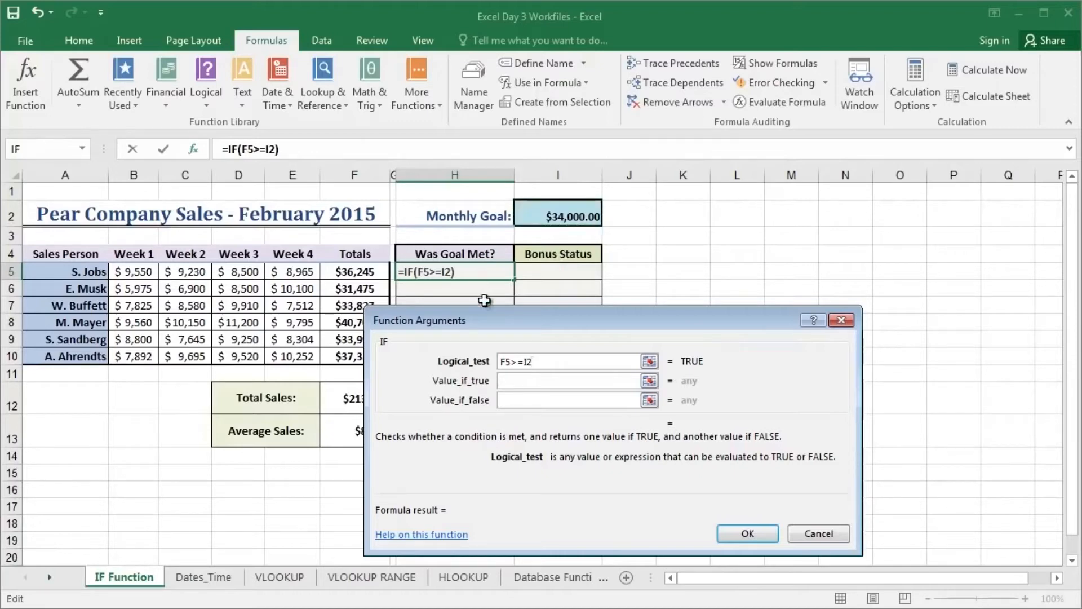
# Return "Yes" if the test is true and "Not a chance" if false, and complete the IF formula in H5
pyautogui.click(540, 379)
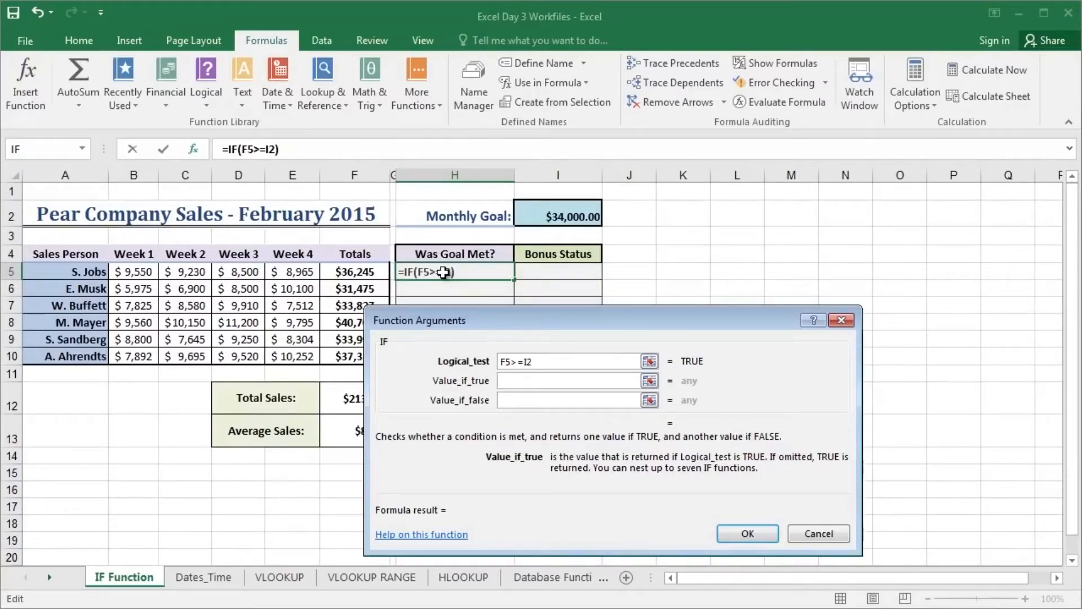
pyautogui.write('"Yes"')
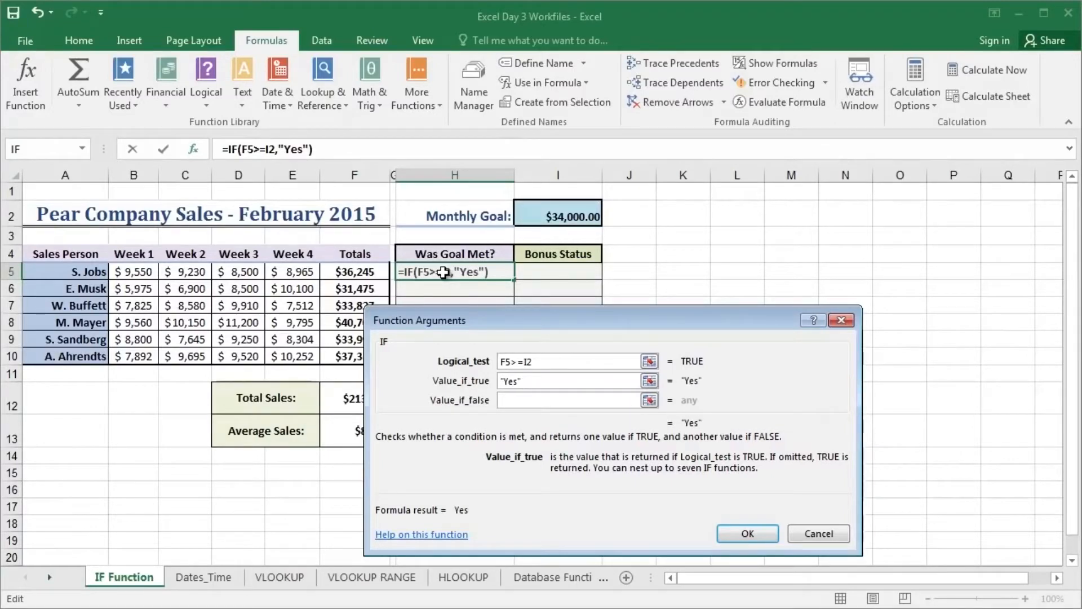
pyautogui.press('Tab')
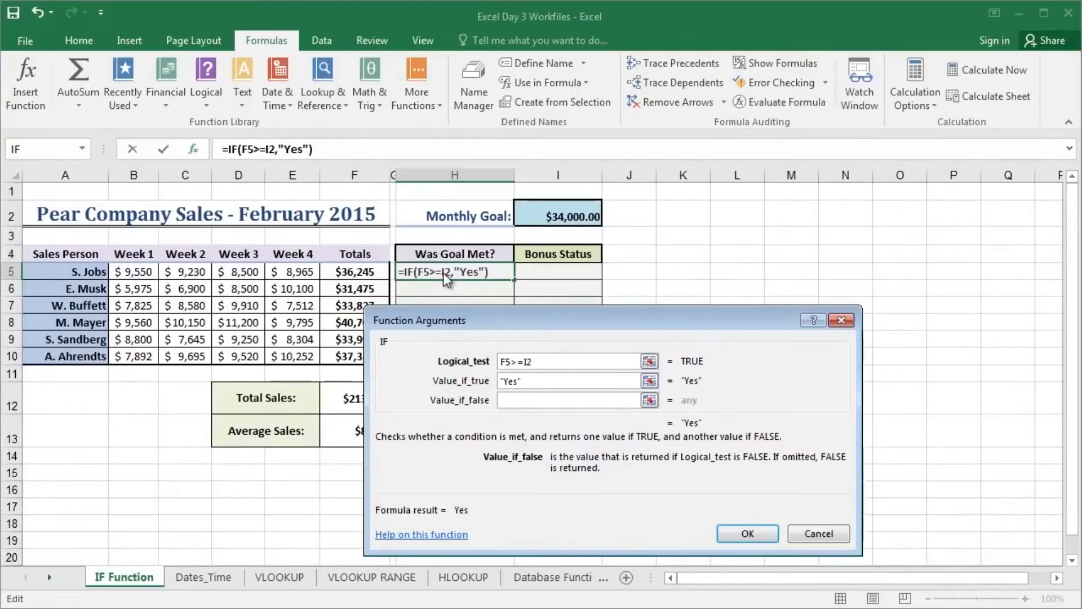
pyautogui.write('"Not ')
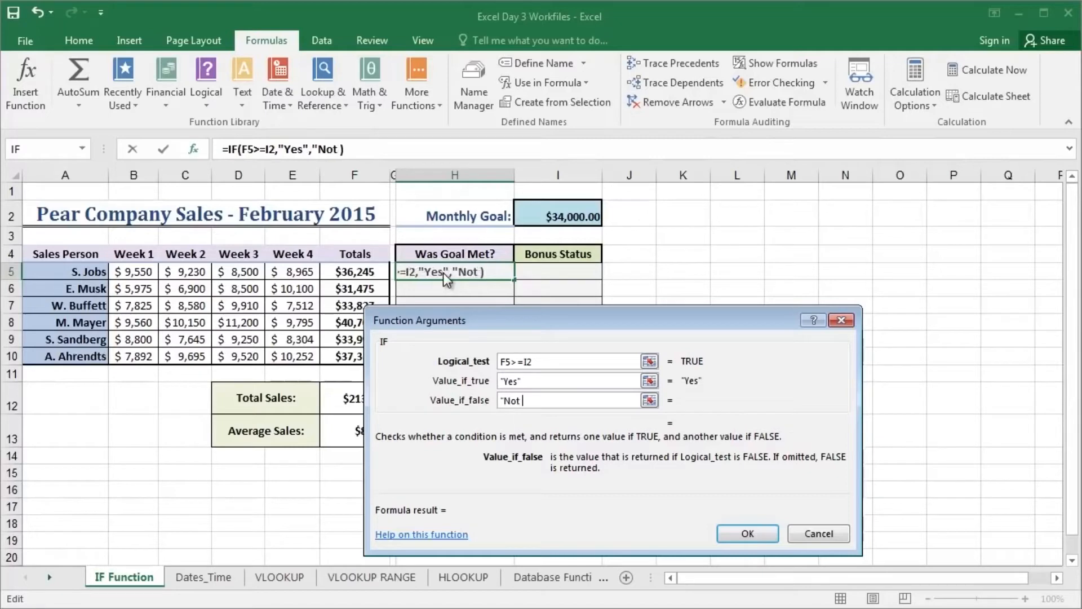
pyautogui.write('a chance"')
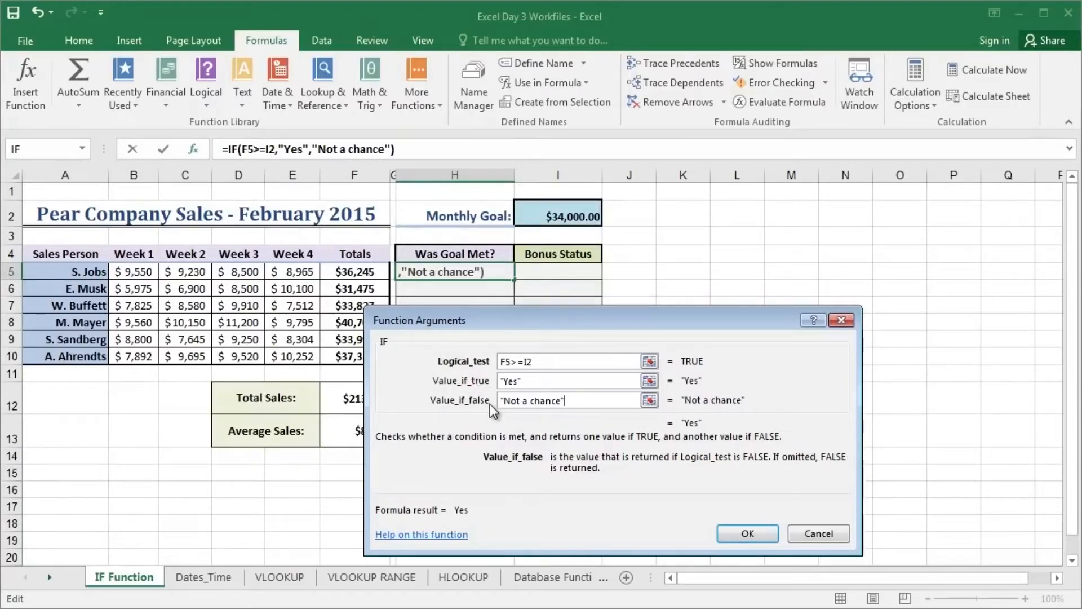
pyautogui.click(750, 535)
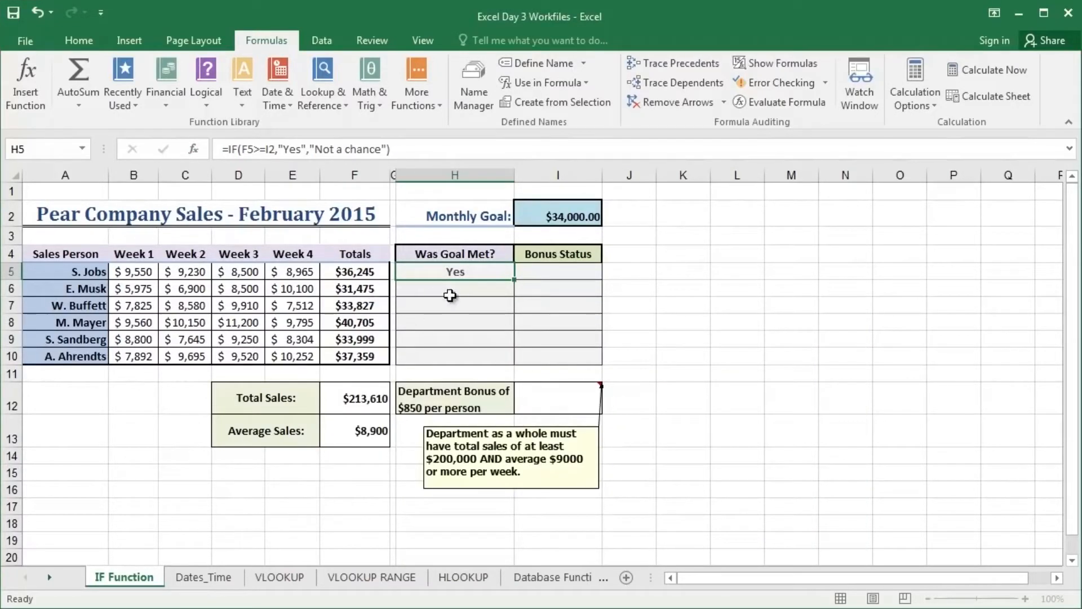
# Review the total in F5, the goal in I2 and the arguments of the IF formula in H5
pyautogui.click(363, 275)
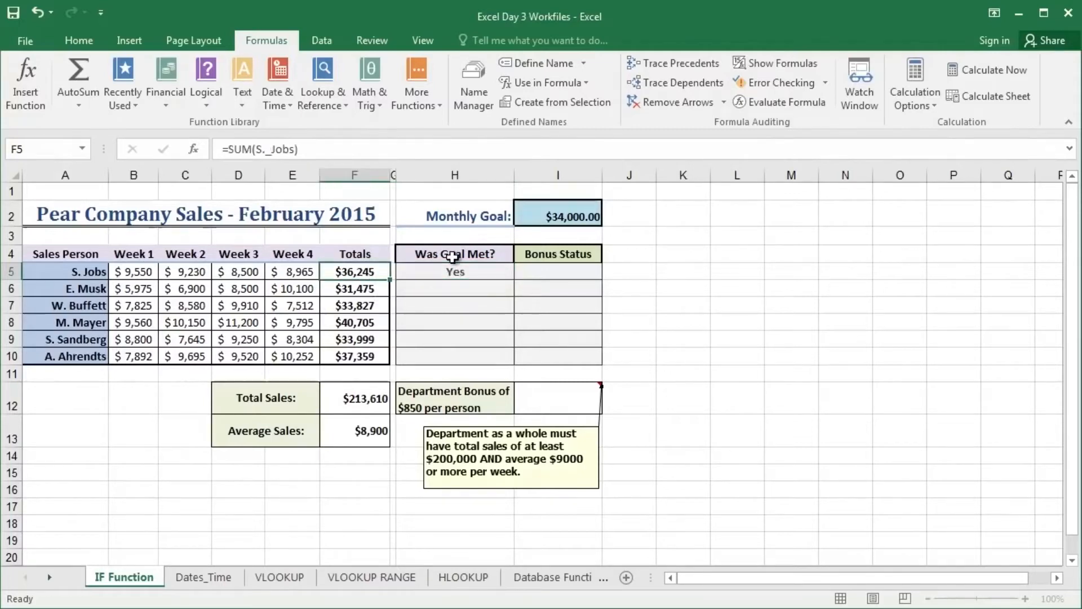
pyautogui.click(572, 222)
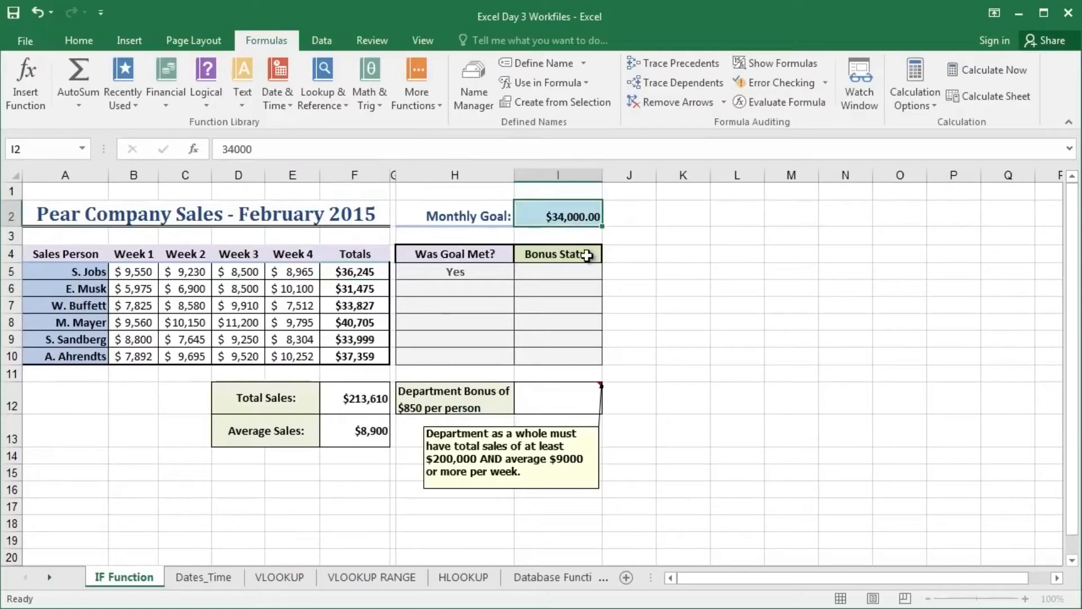
pyautogui.click(471, 273)
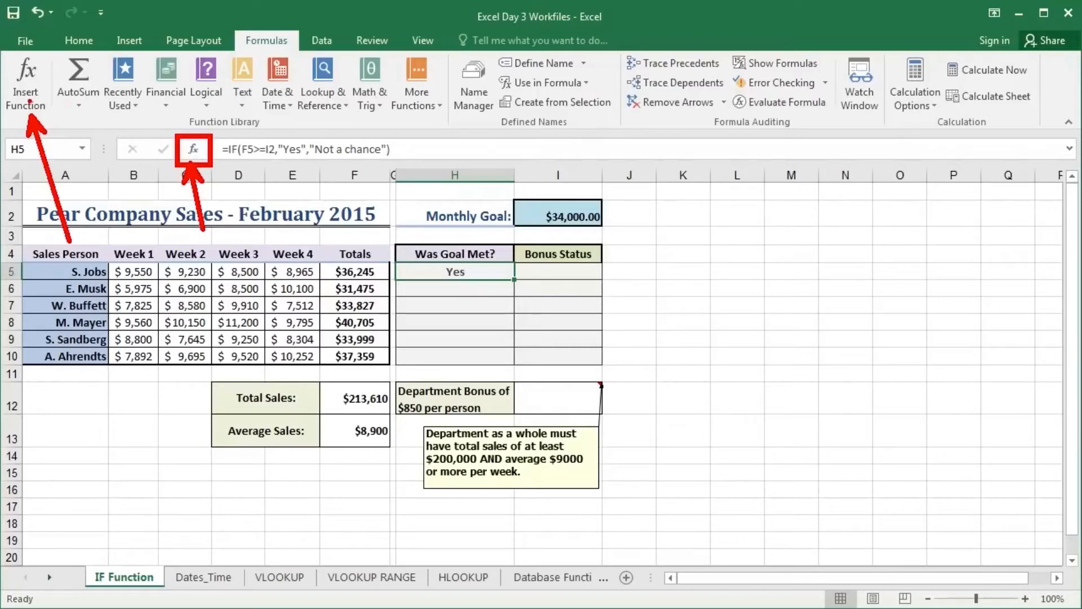
pyautogui.click(28, 86)
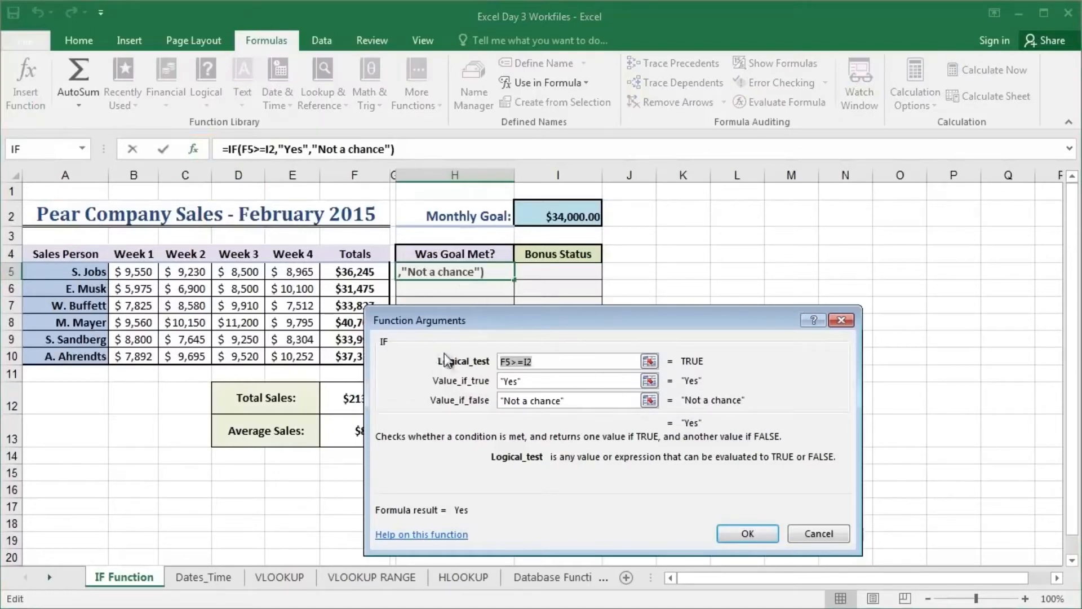
pyautogui.click(538, 383)
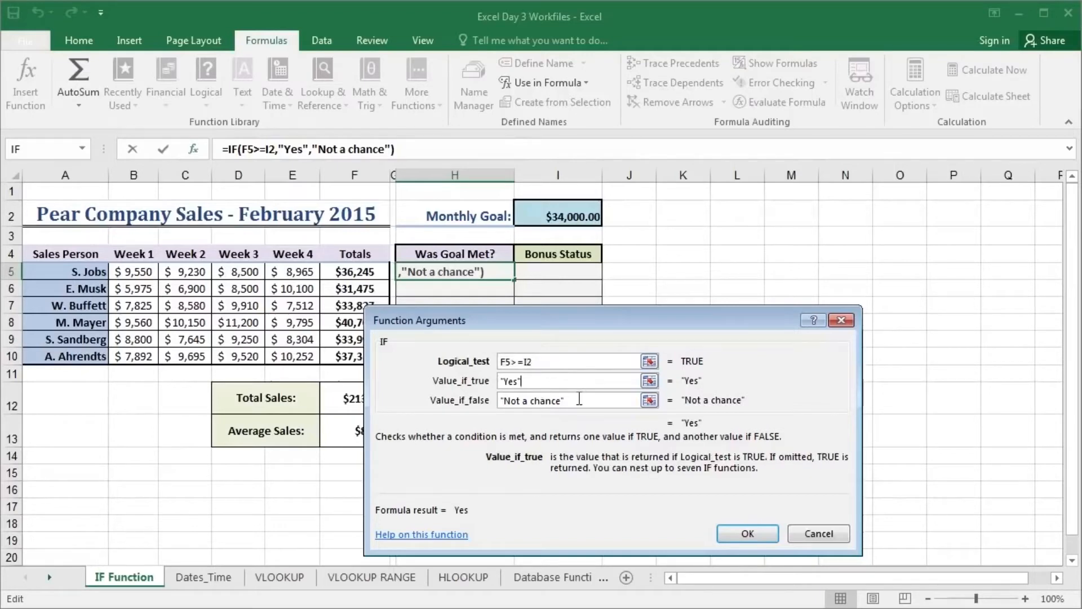
pyautogui.click(748, 534)
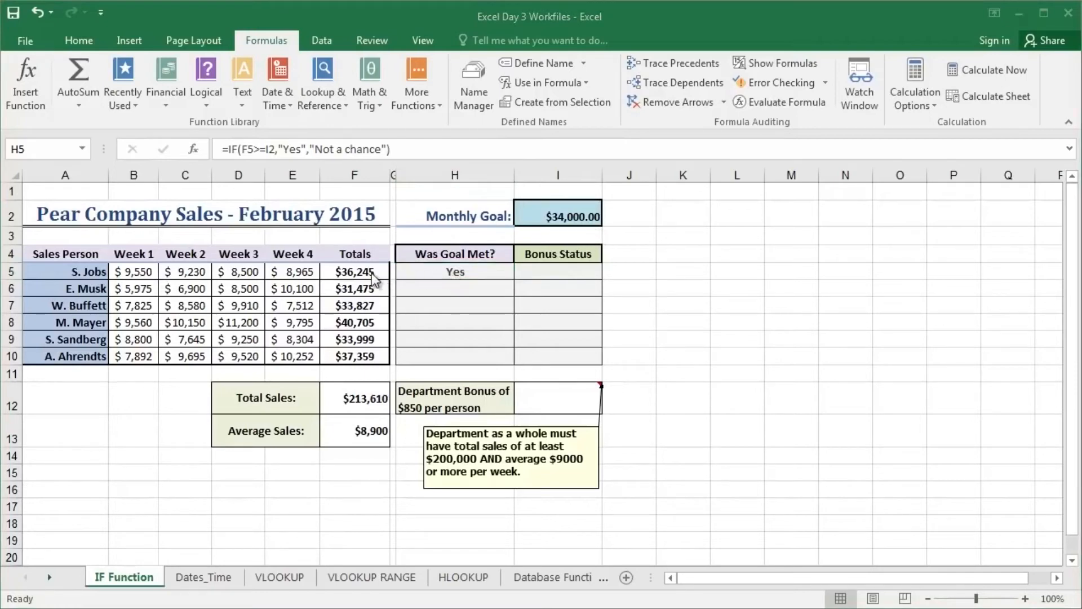
# Copy the IF formula from H5 down through H10 for the remaining salespeople
pyautogui.click(402, 272)
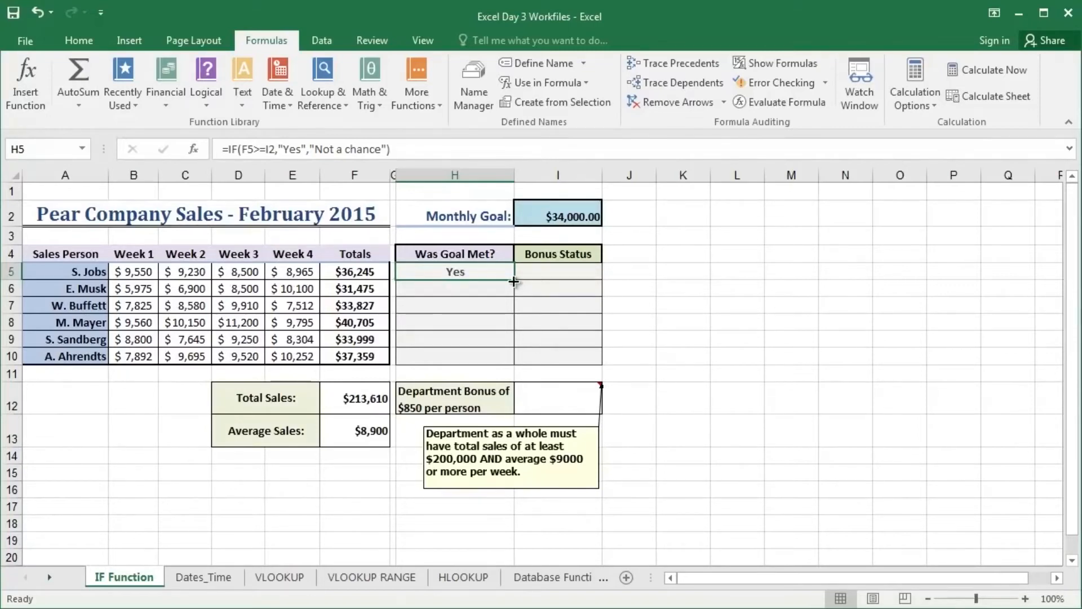
pyautogui.moveTo(513, 280); pyautogui.dragTo(506, 364)
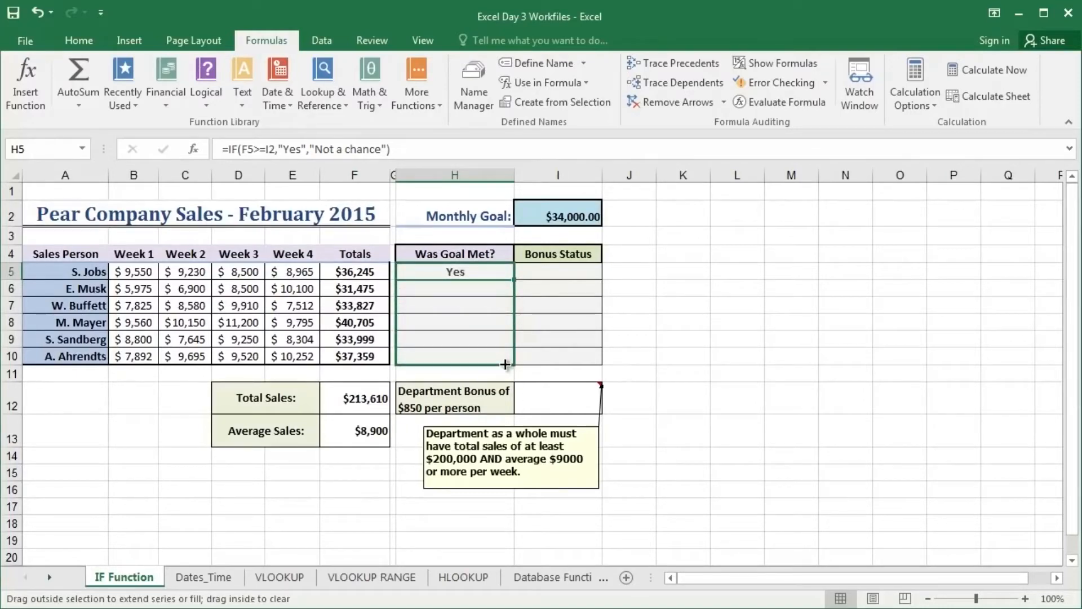
pyautogui.moveTo(505, 365); pyautogui.dragTo(506, 364)
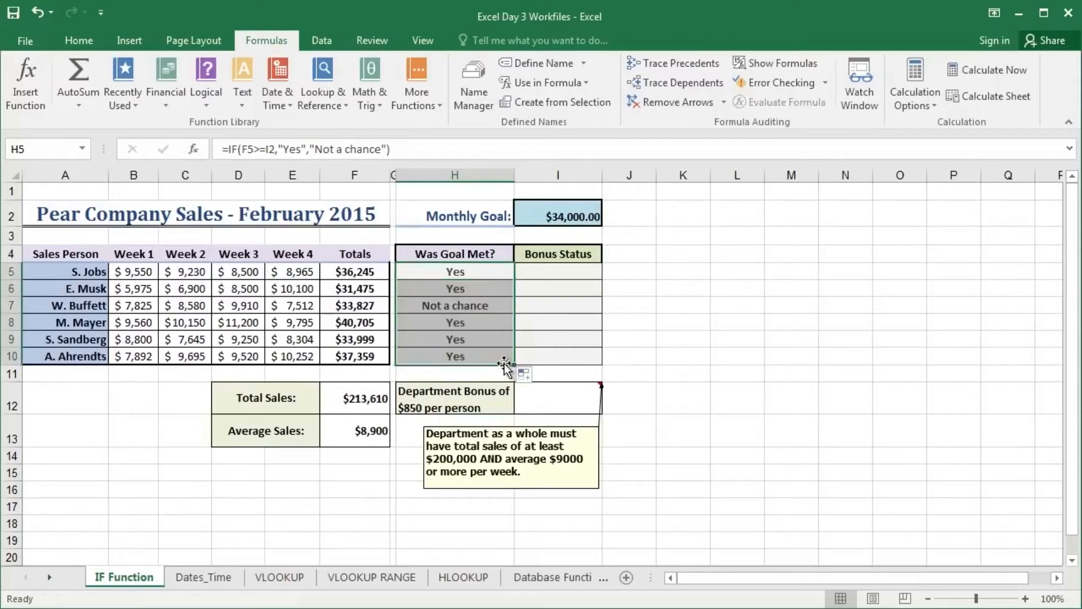
# Compare the cell references in the original IF formula in H5 with the copied formulas in H6 and H9
pyautogui.click(497, 273)
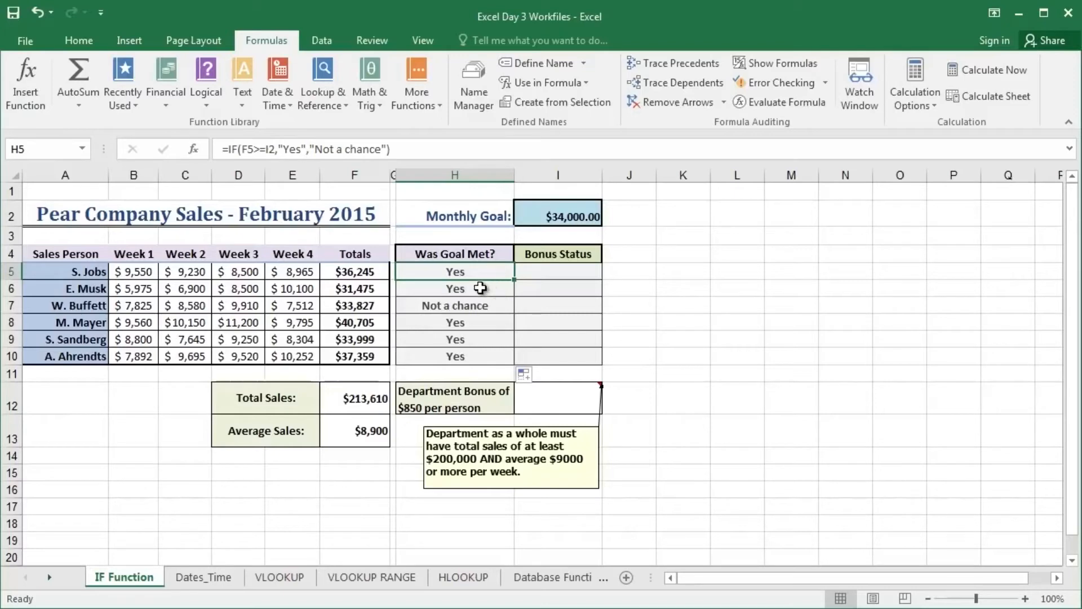
pyautogui.click(480, 287)
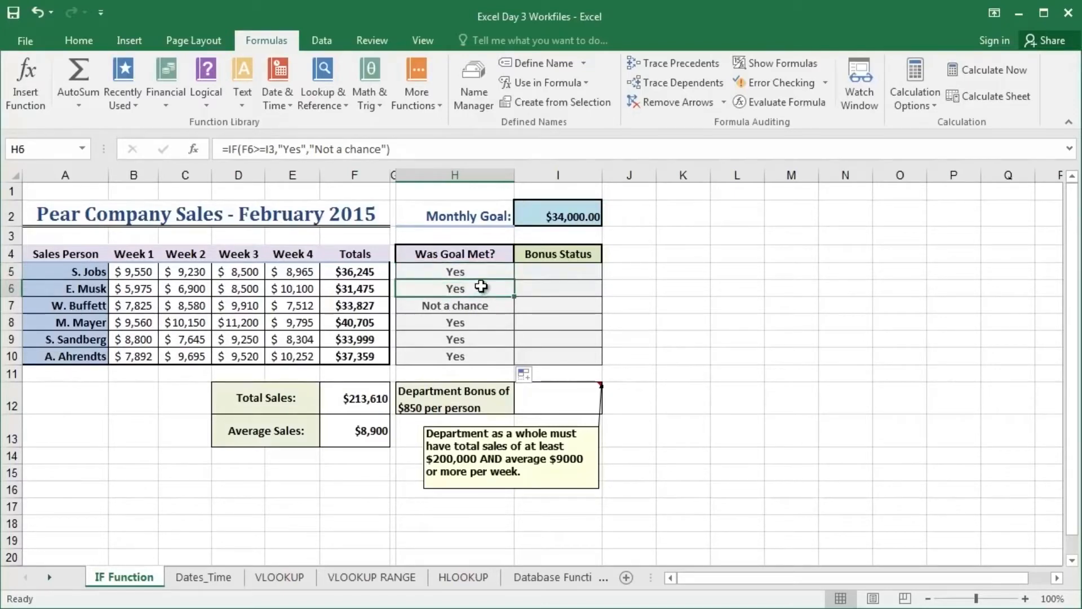
pyautogui.click(429, 274)
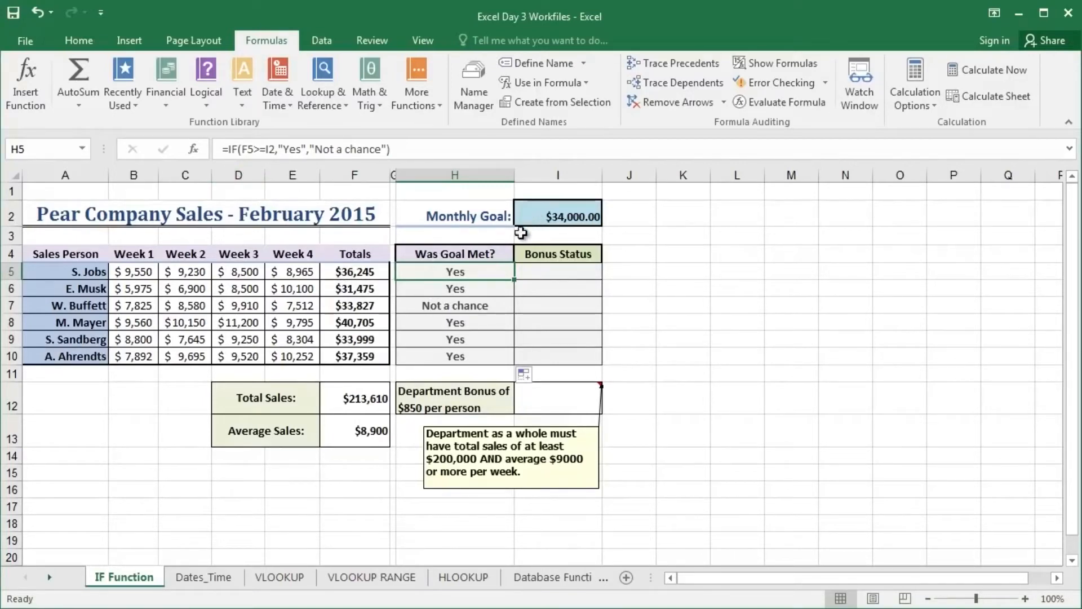
pyautogui.click(337, 290)
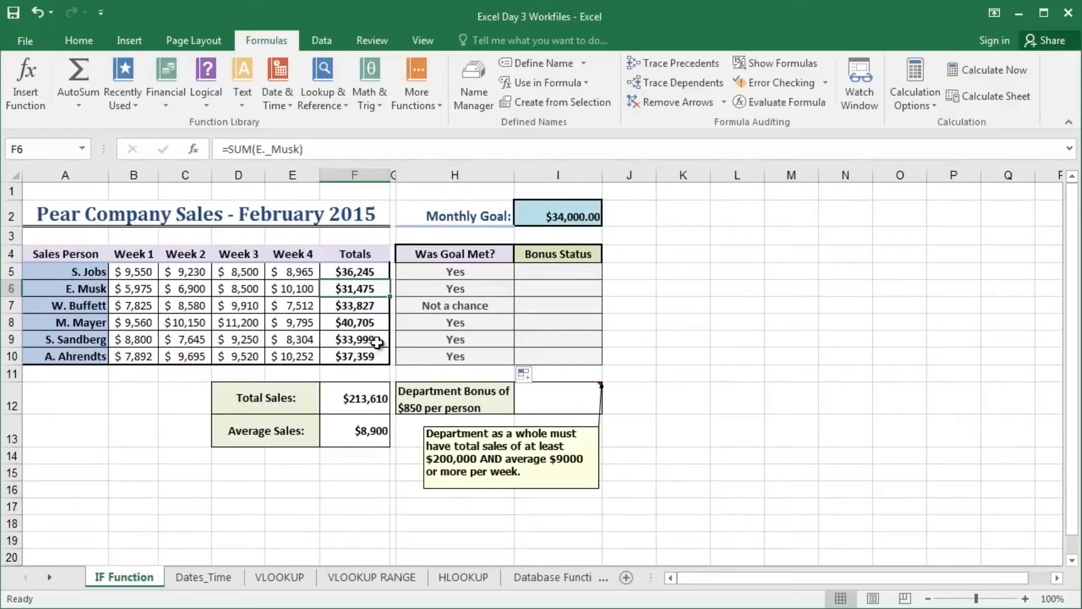
pyautogui.click(420, 340)
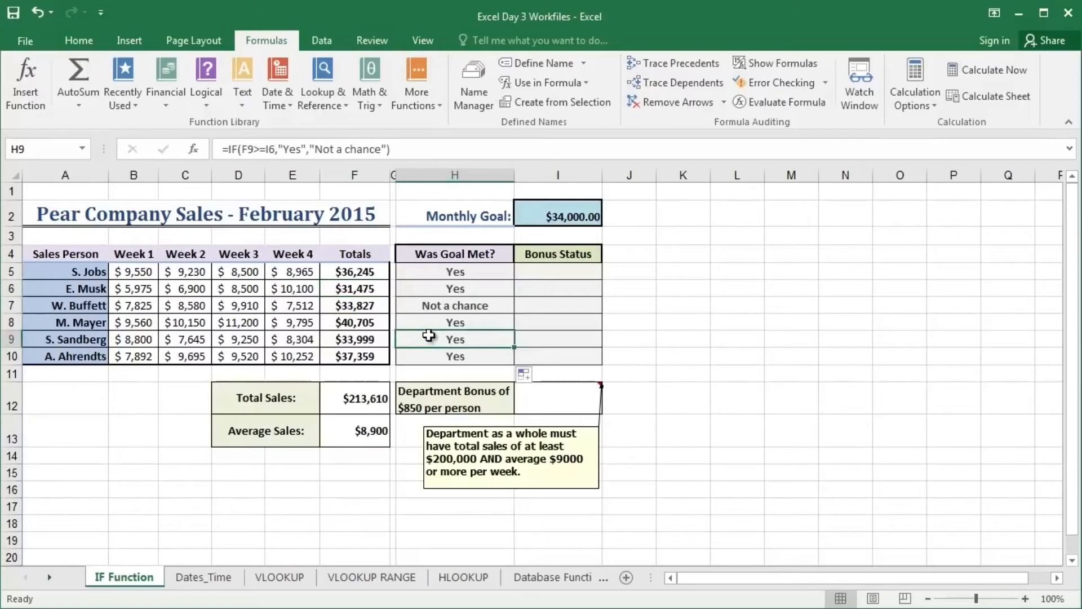
# Trace the precedents of the IF formulas in H5, H6 and H7
pyautogui.click(438, 269)
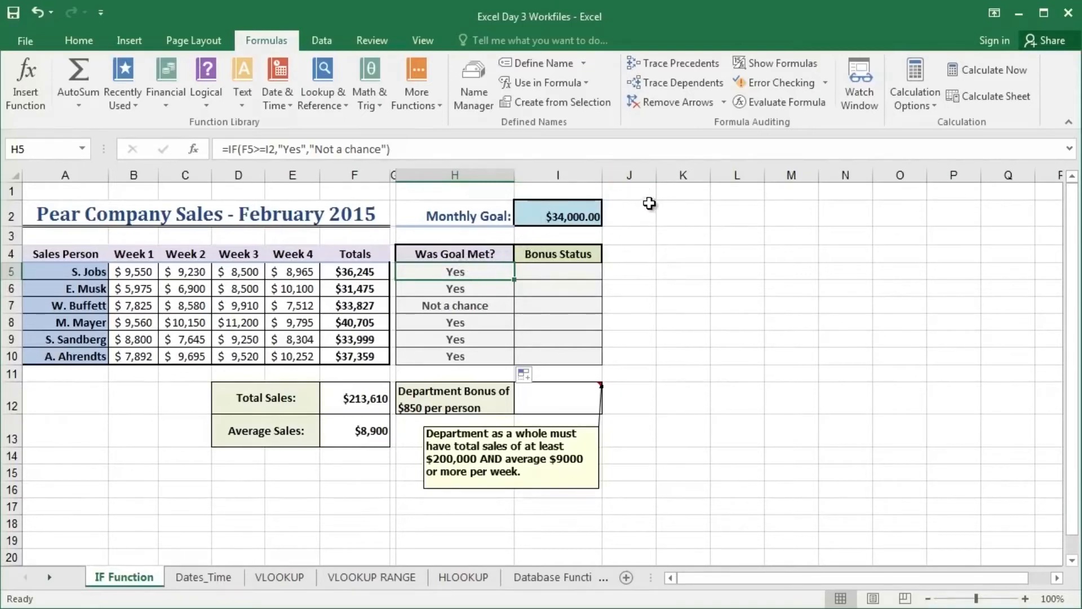
pyautogui.click(667, 66)
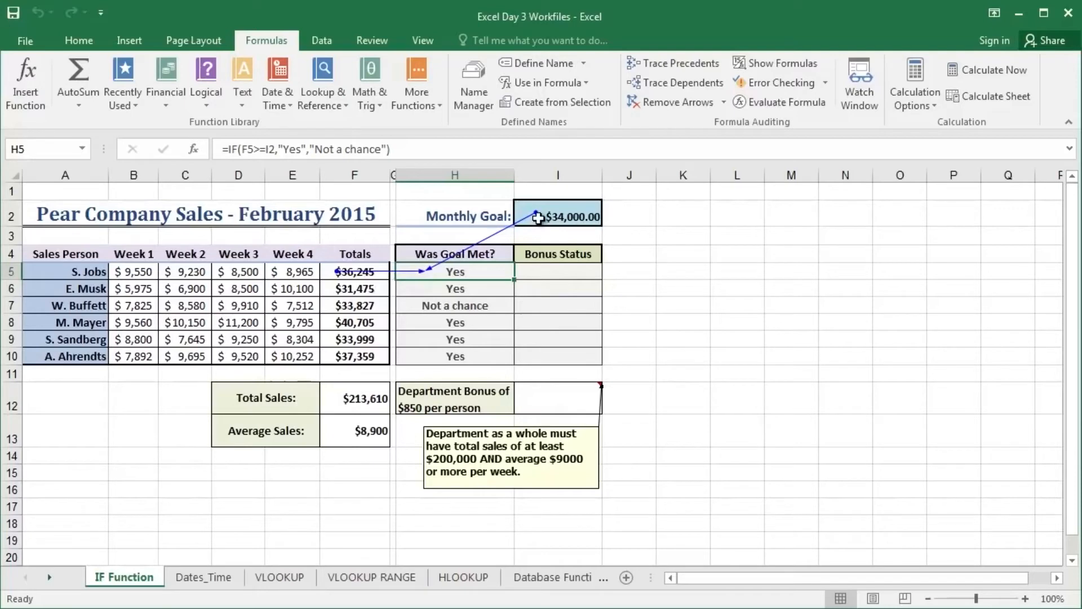
pyautogui.click(432, 289)
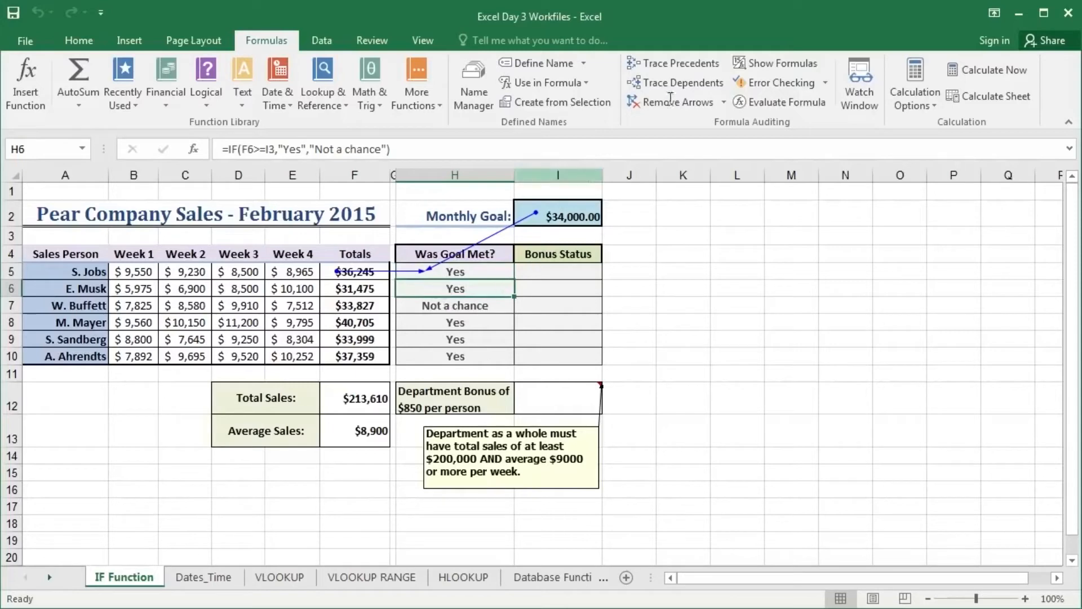
pyautogui.click(698, 60)
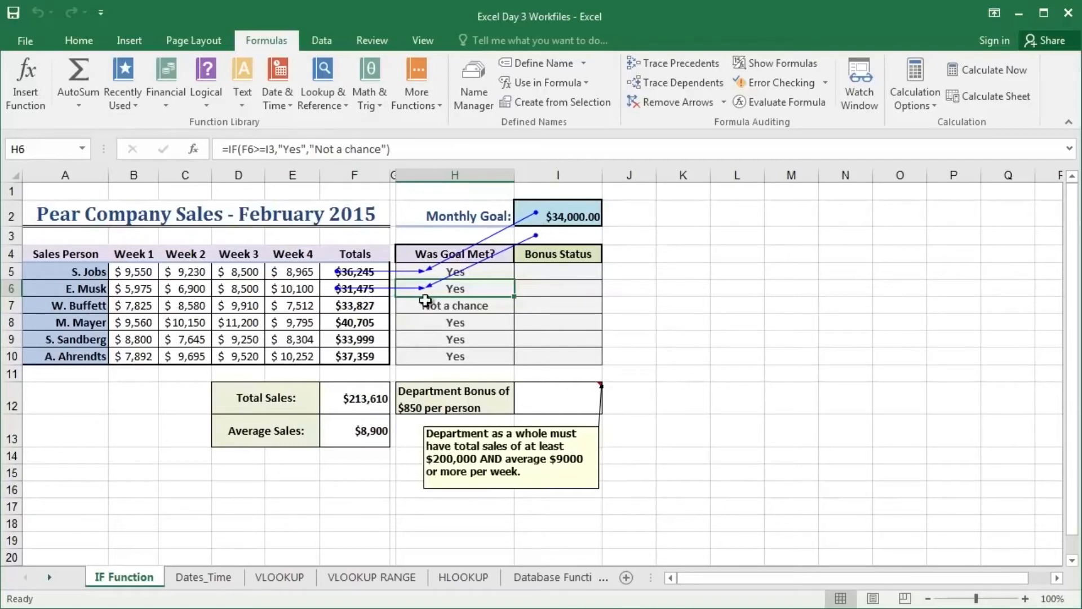
pyautogui.click(458, 308)
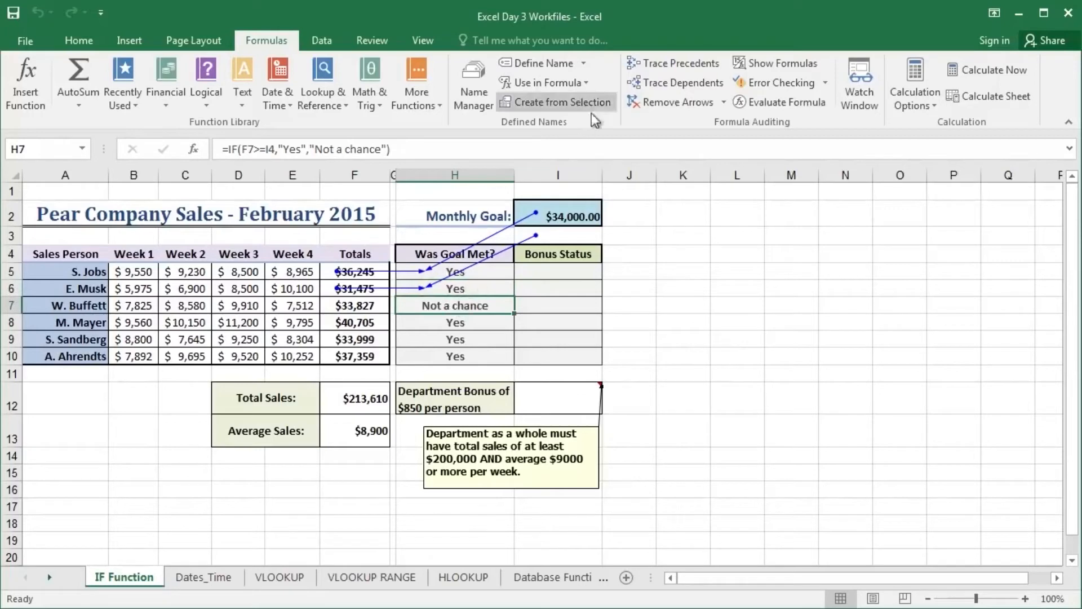
pyautogui.click(670, 63)
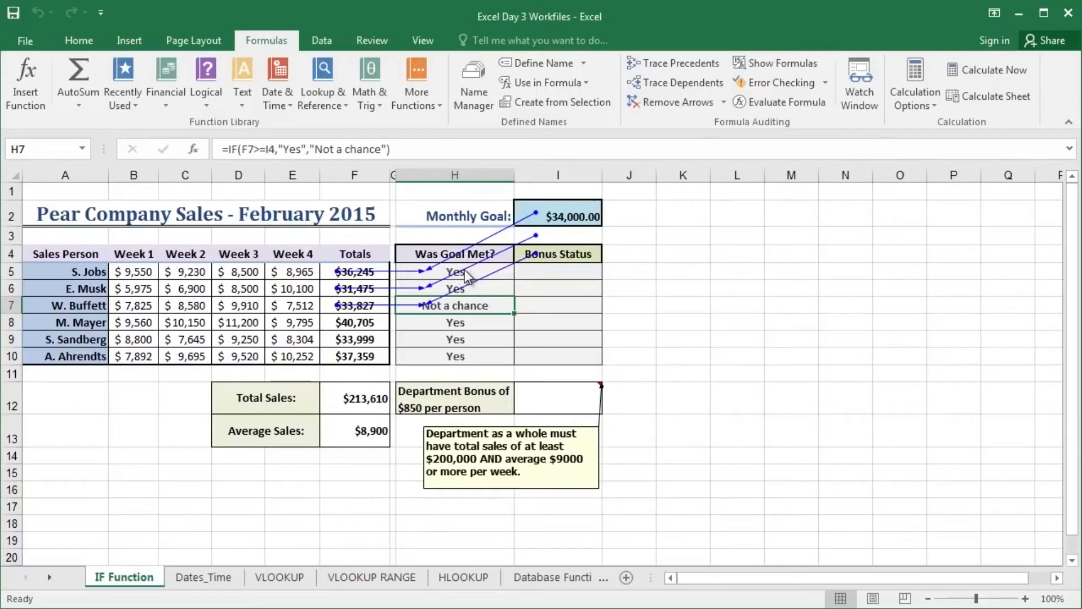
# Remove the tracer arrows and show the sheet's formulas to compare the goal references in H5 and H6
pyautogui.click(447, 270)
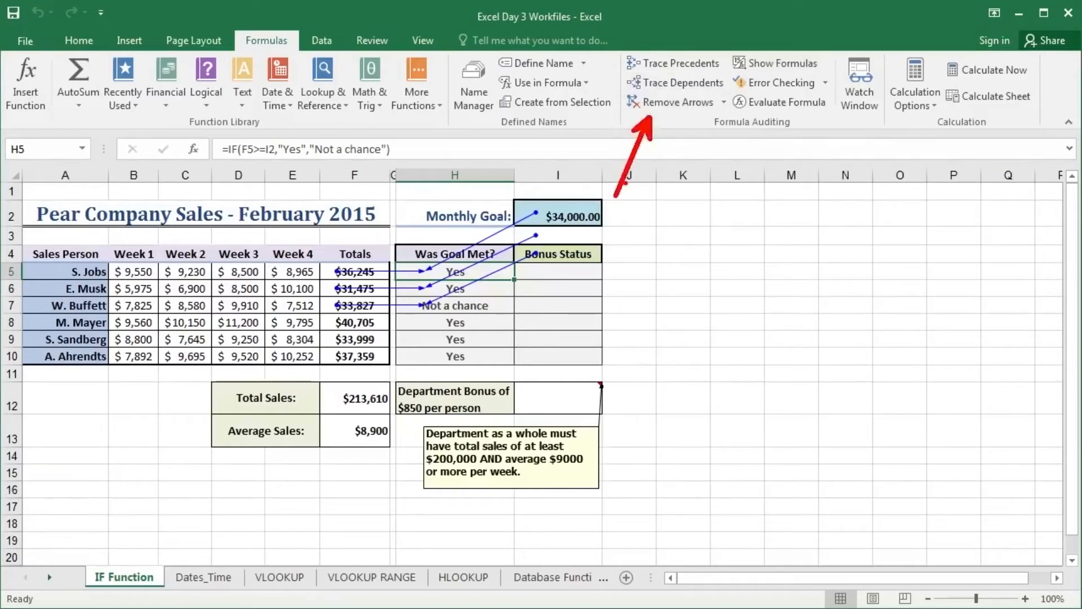
pyautogui.click(652, 96)
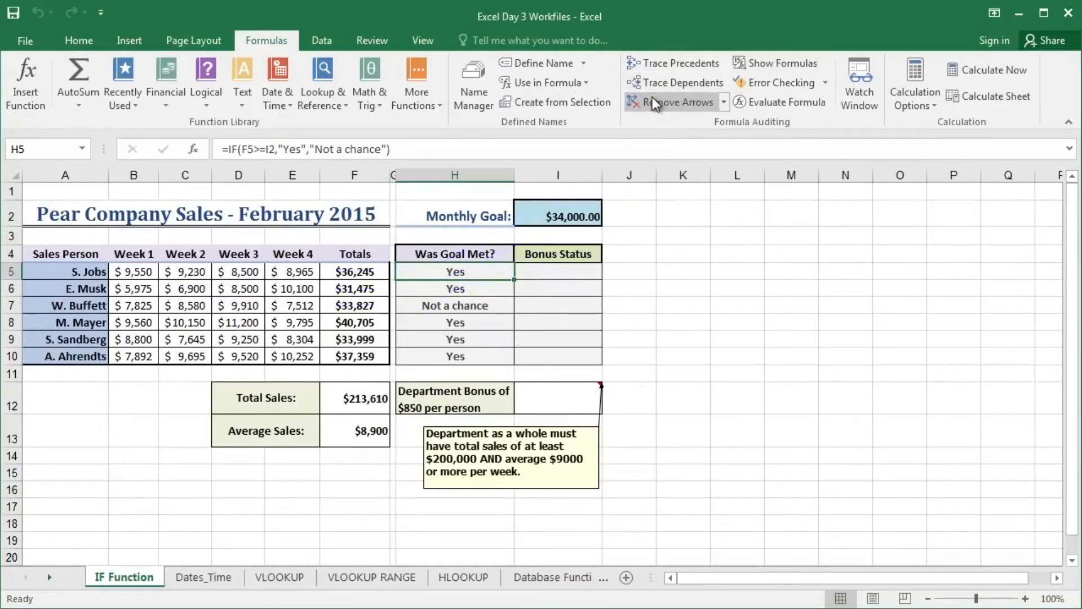
pyautogui.click(766, 56)
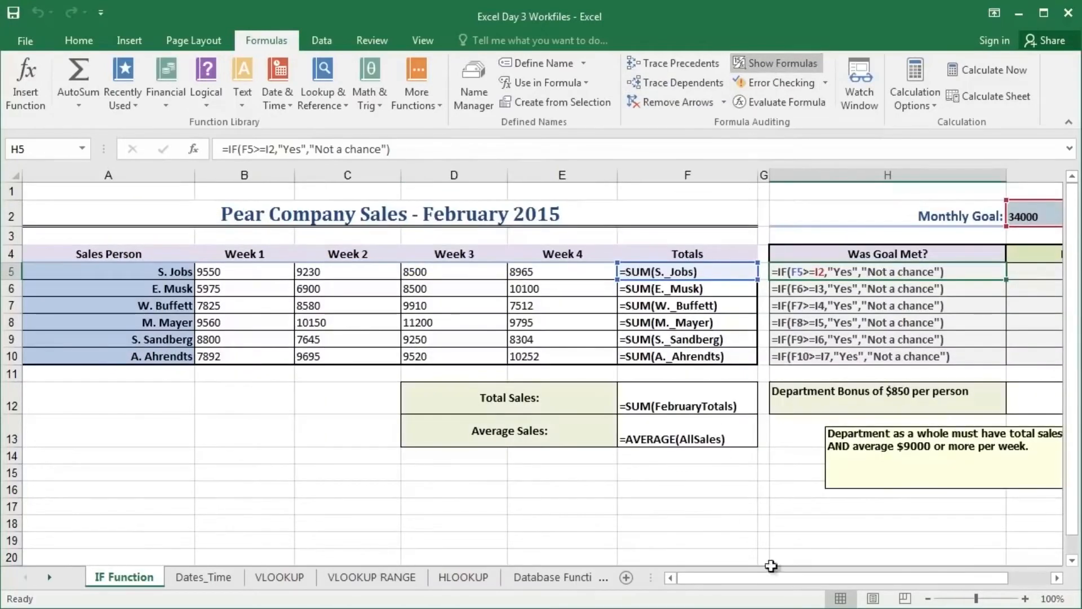
pyautogui.moveTo(789, 581); pyautogui.dragTo(833, 577)
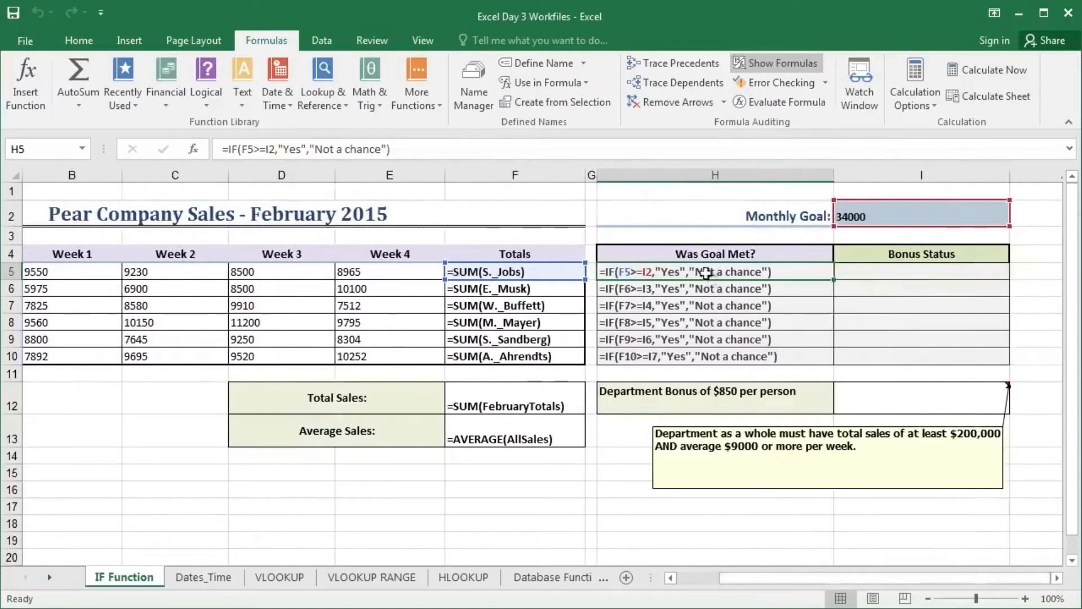
pyautogui.click(656, 292)
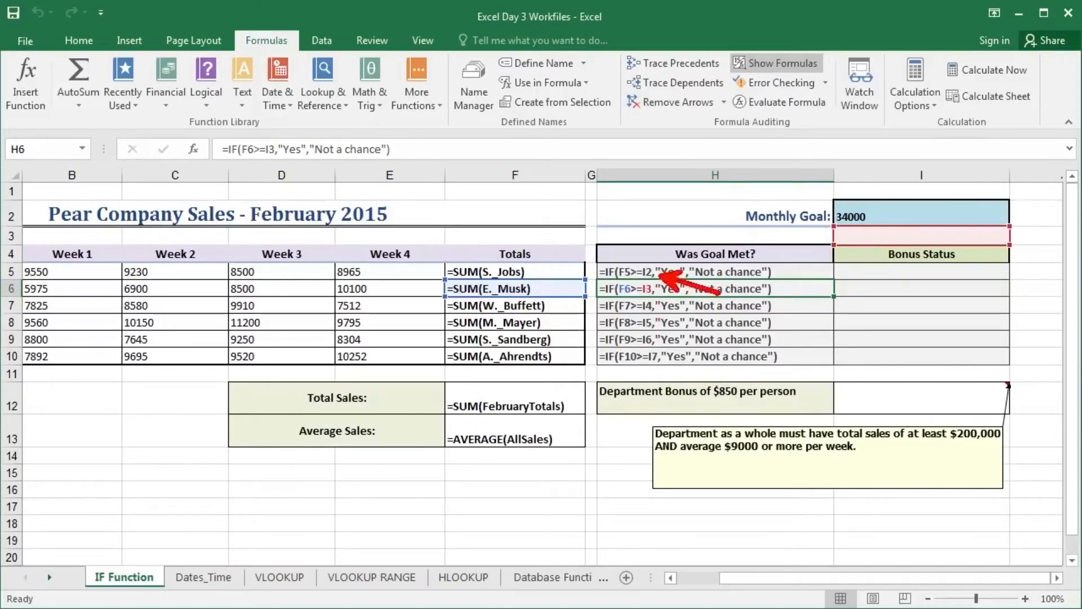
# Make the monthly goal reference in the H5 IF formula absolute as $I$2
pyautogui.click(650, 274)
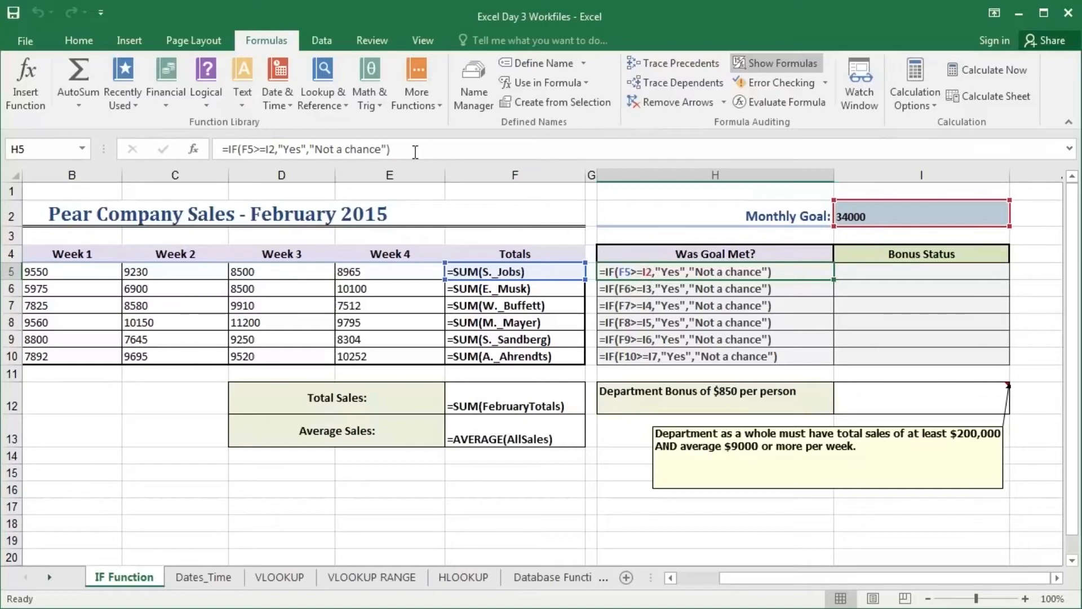
pyautogui.click(274, 150)
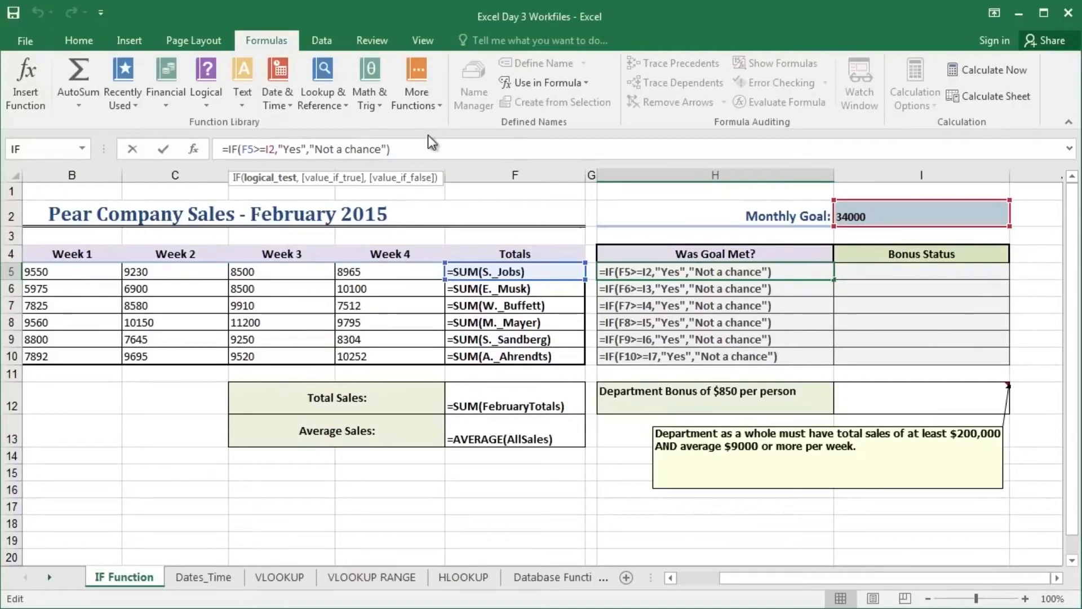
pyautogui.press('F4')
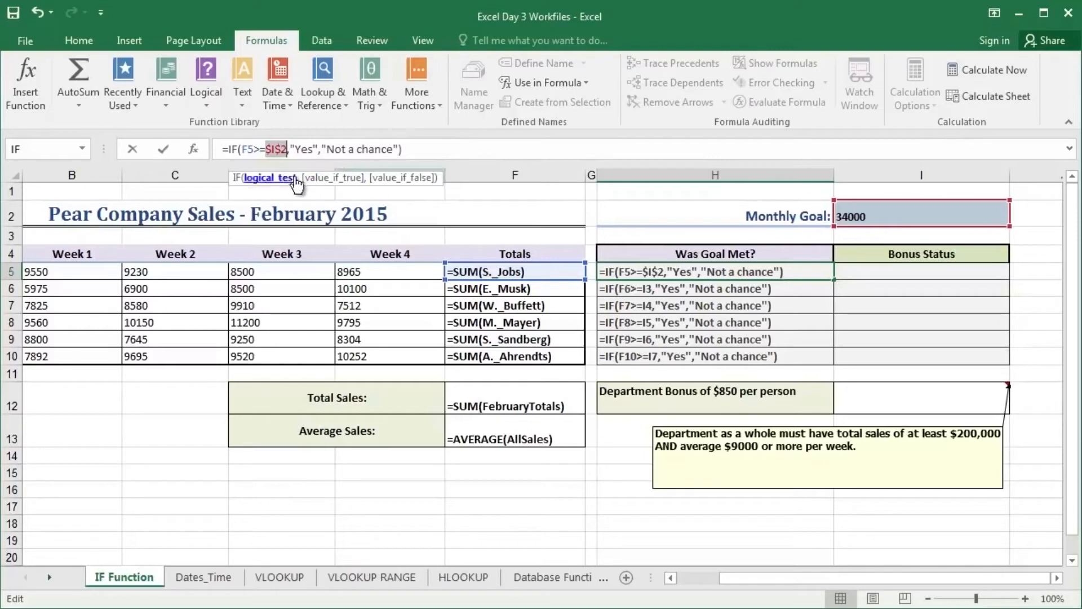
pyautogui.click(275, 148)
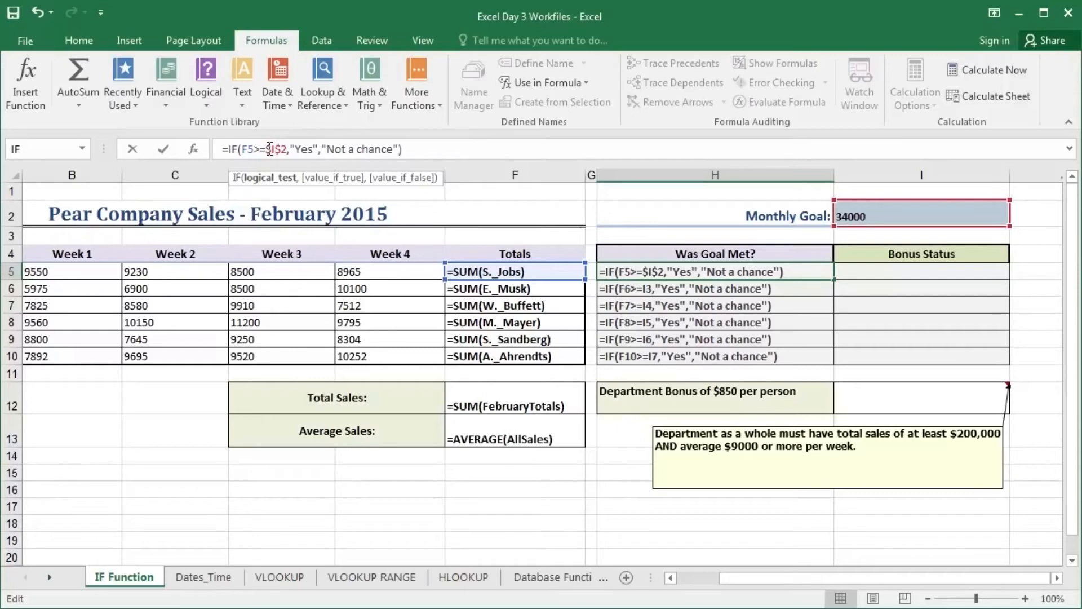
pyautogui.press('Return')
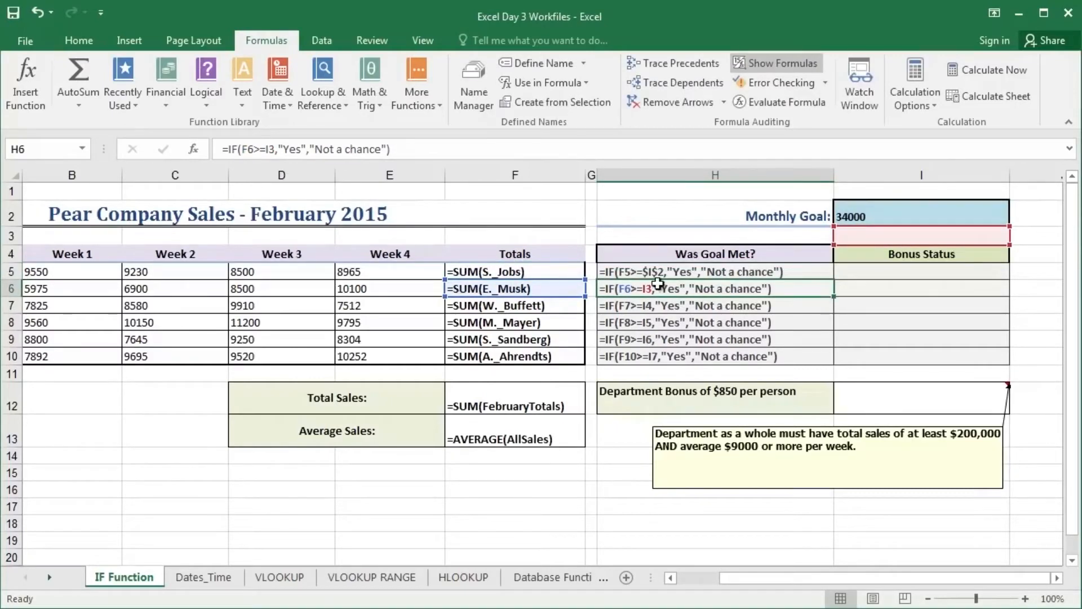
# Copy the corrected IF formula from H5 down through H10, and return the sheet to showing results instead of formulas
pyautogui.click(721, 273)
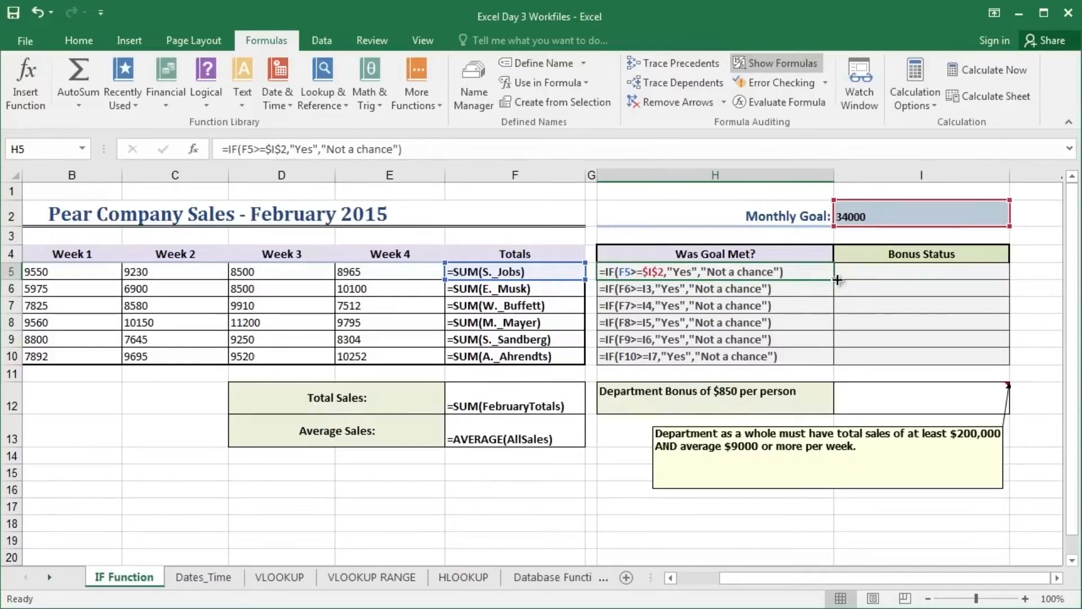
pyautogui.moveTo(835, 280); pyautogui.dragTo(827, 357)
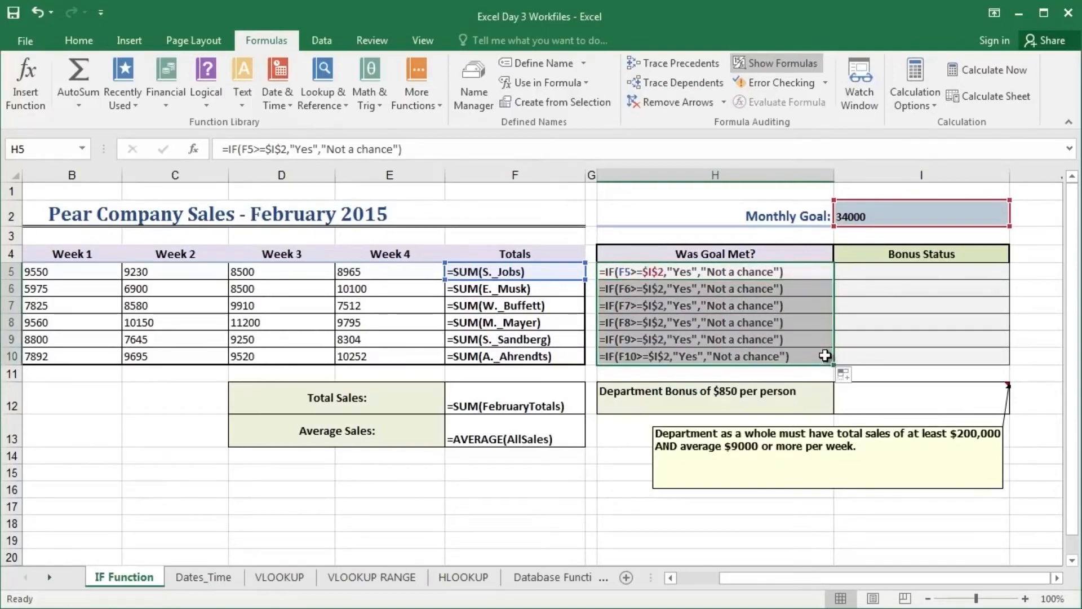
pyautogui.click(728, 304)
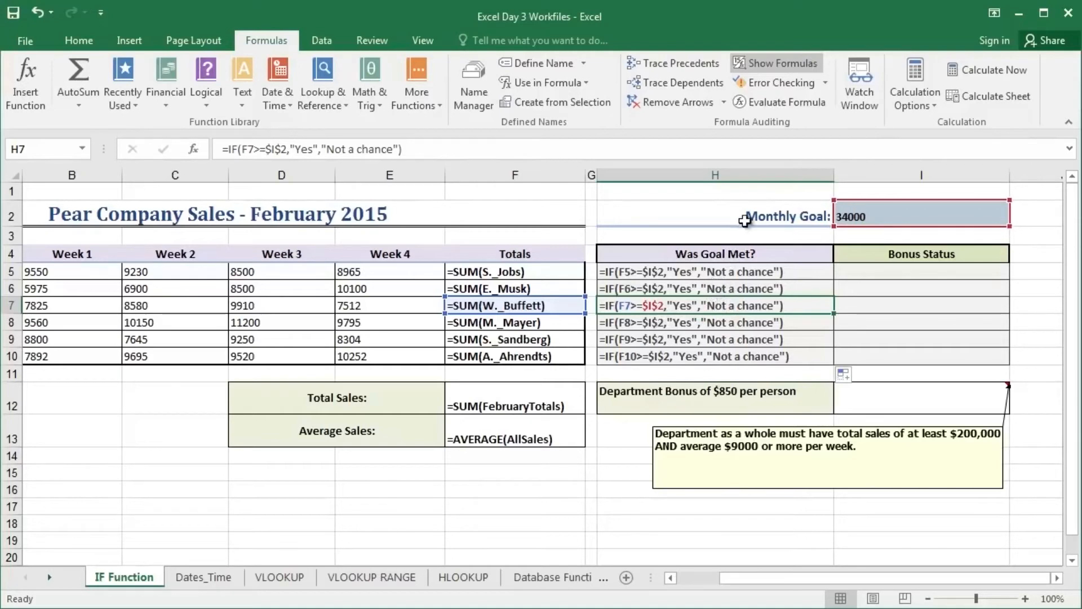
pyautogui.click(745, 66)
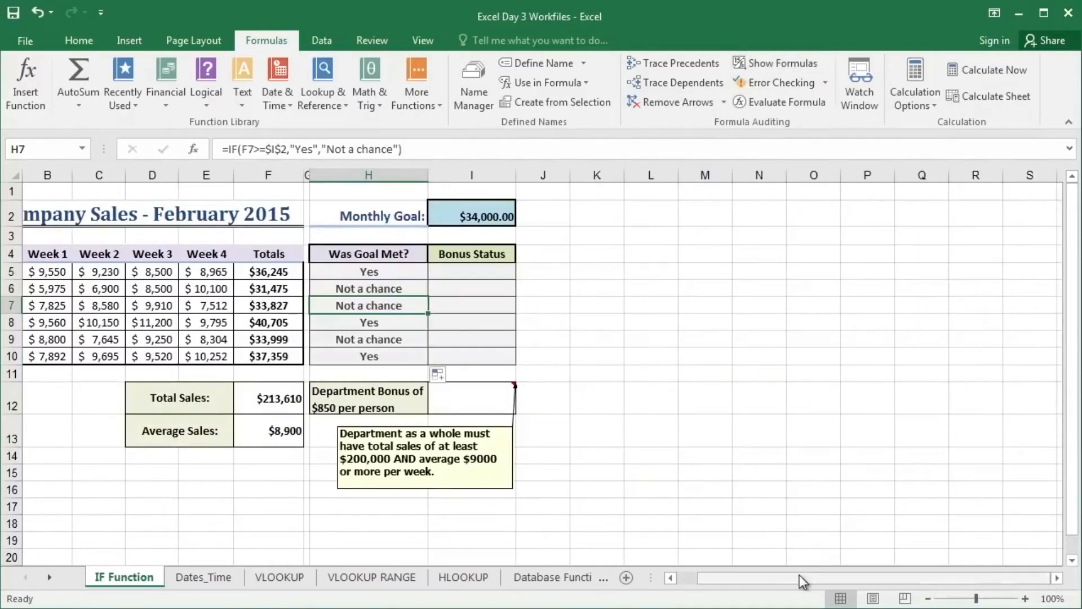
pyautogui.moveTo(799, 573); pyautogui.dragTo(791, 573)
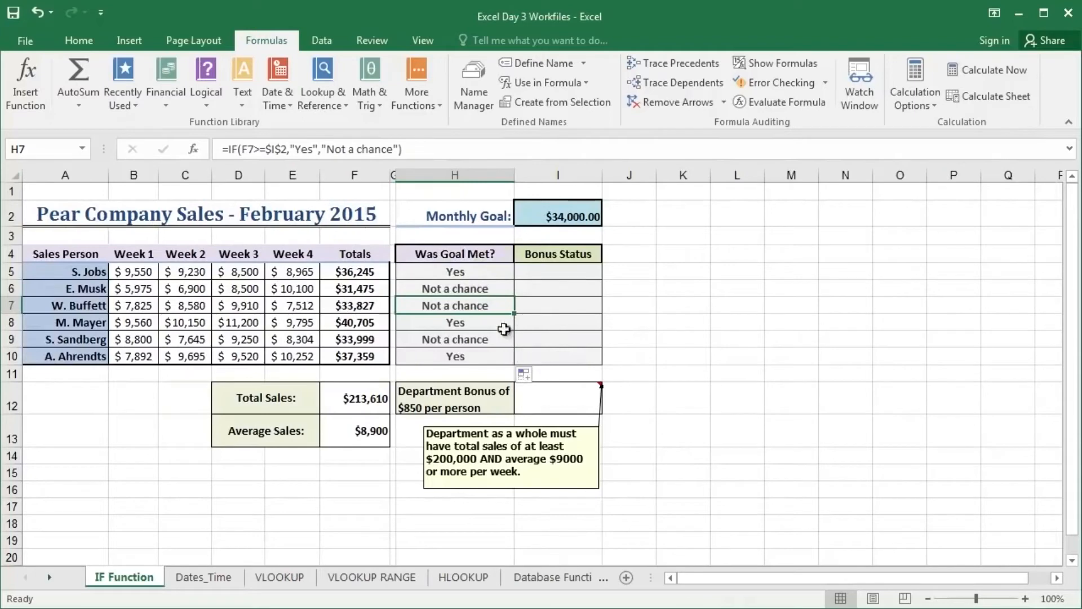
# Review the IF formulas and results in H5 through H10 against the total in F5 and the monthly goal in I2
pyautogui.click(480, 273)
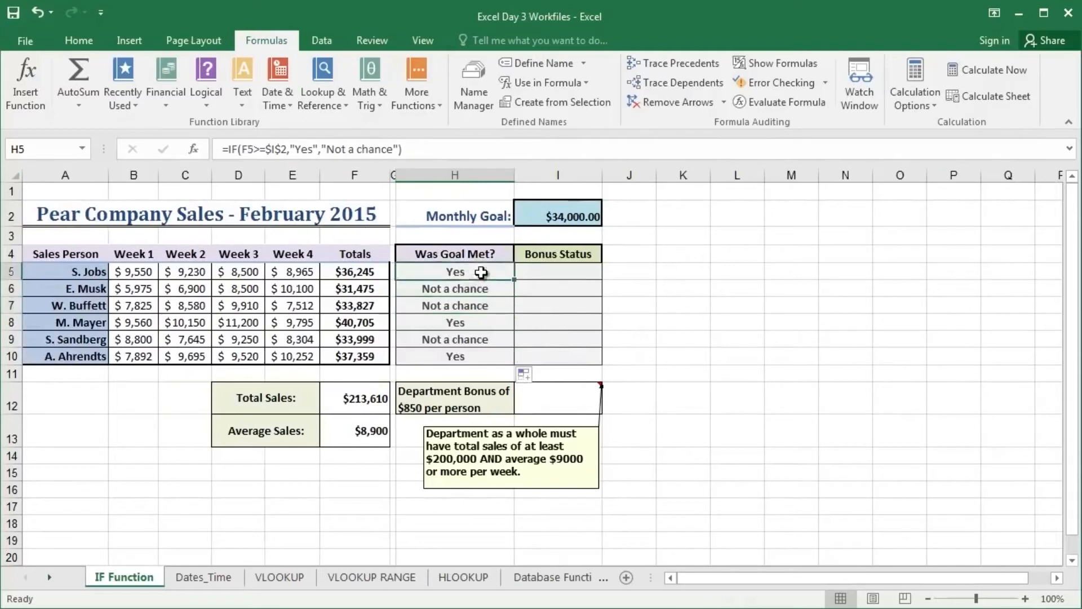
pyautogui.click(359, 277)
pyautogui.click(543, 219)
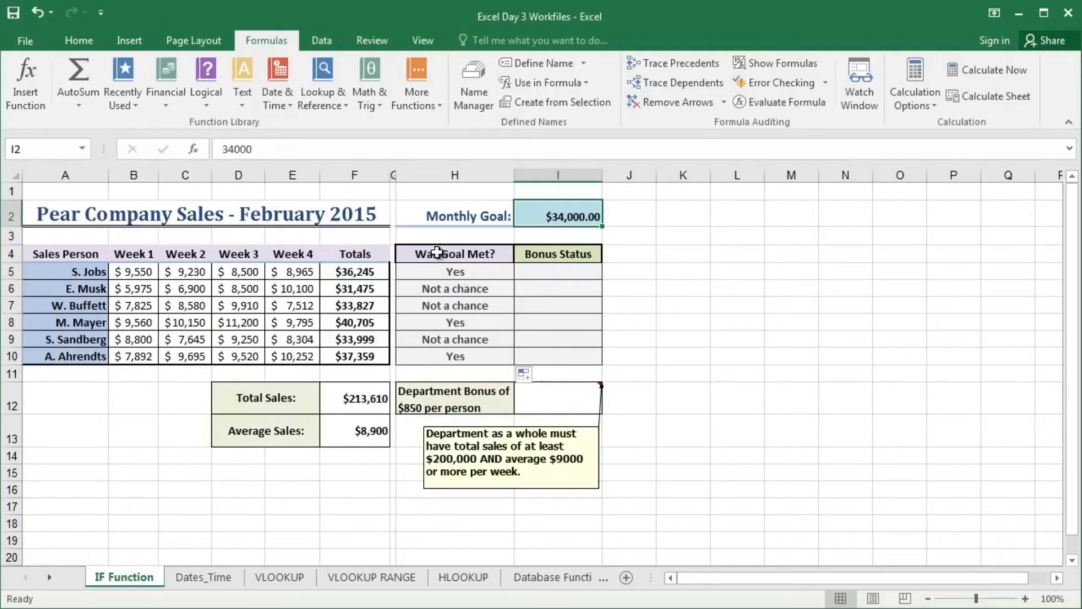
pyautogui.click(503, 288)
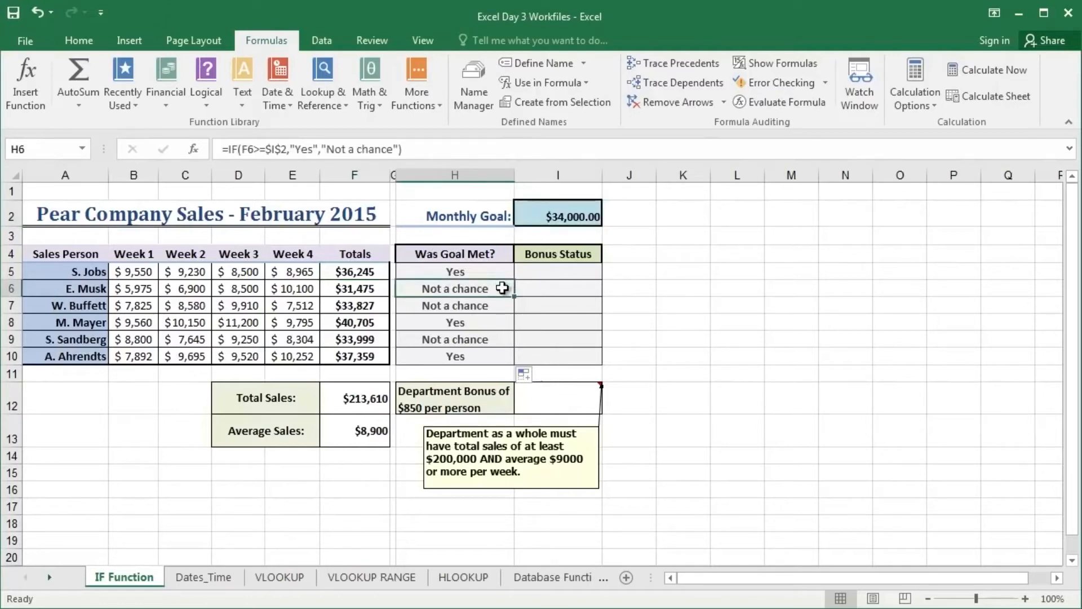
pyautogui.click(431, 322)
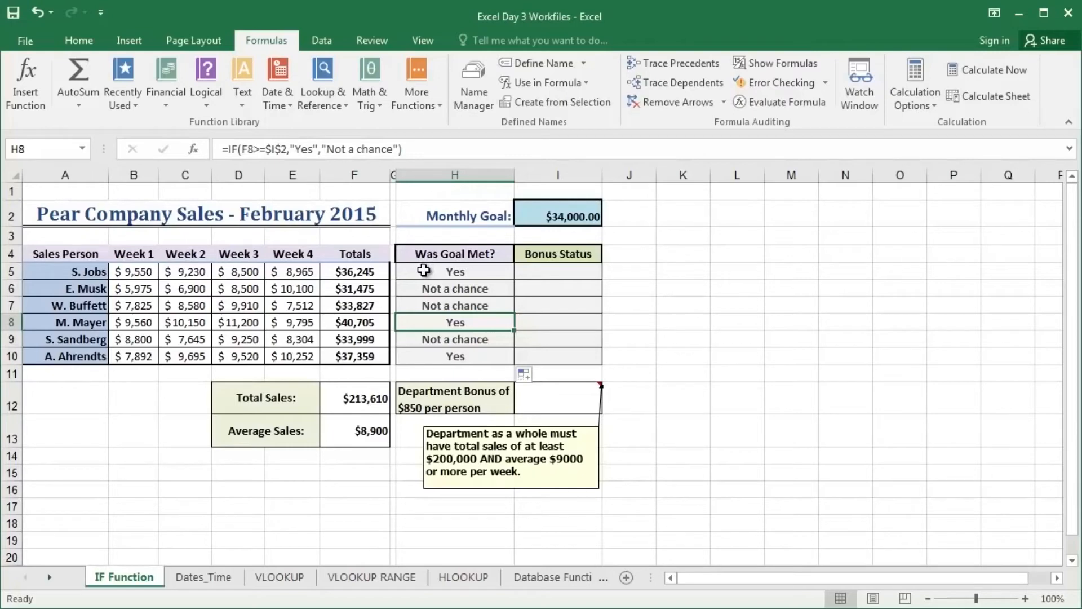
pyautogui.click(409, 289)
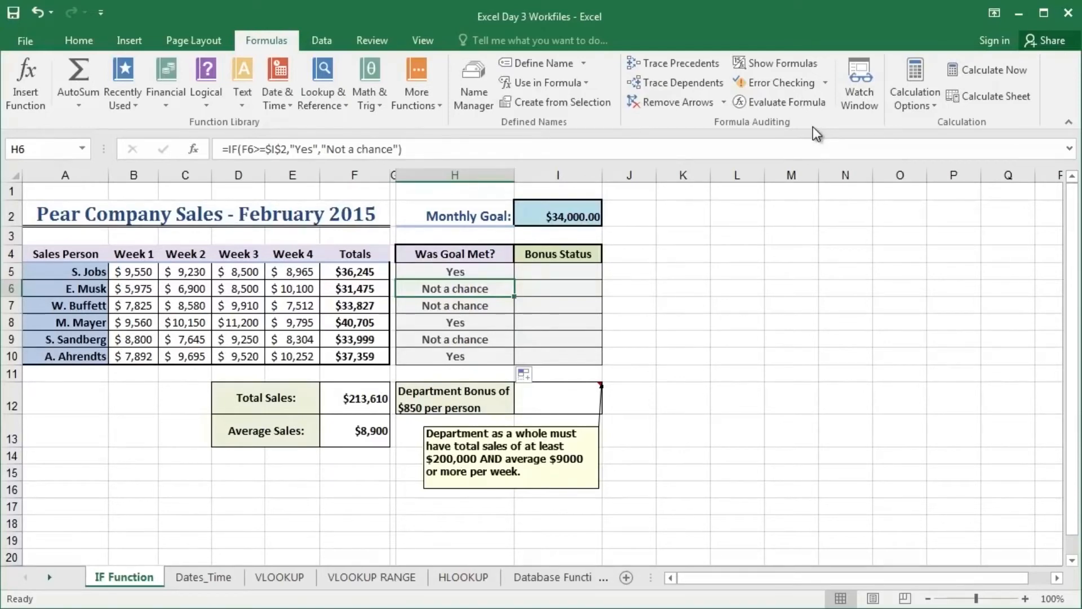
pyautogui.moveTo(479, 272); pyautogui.dragTo(478, 350)
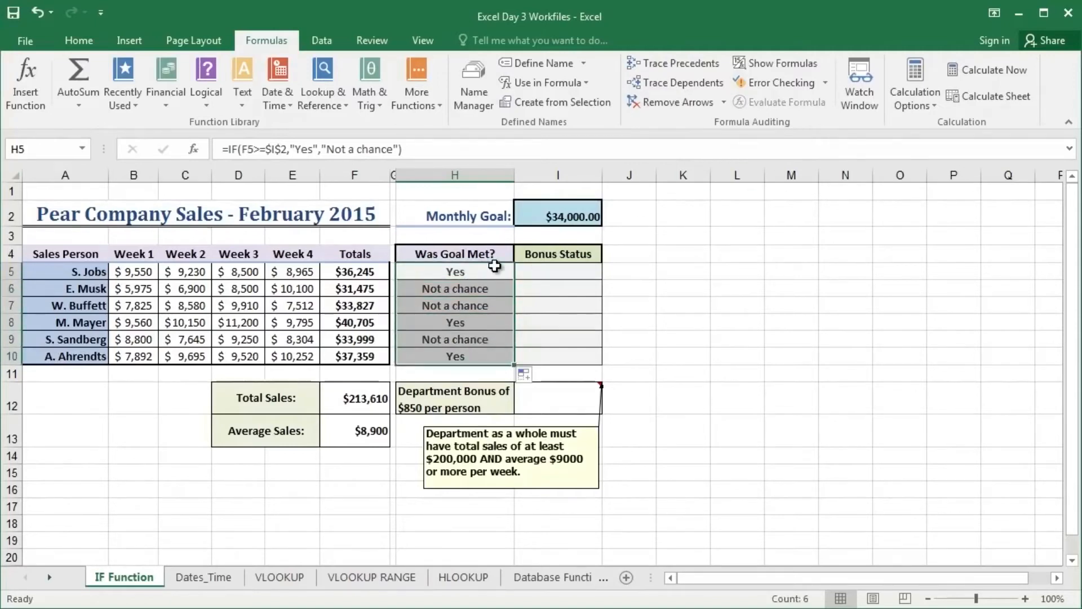
pyautogui.moveTo(495, 266); pyautogui.dragTo(499, 357)
pyautogui.click(501, 272)
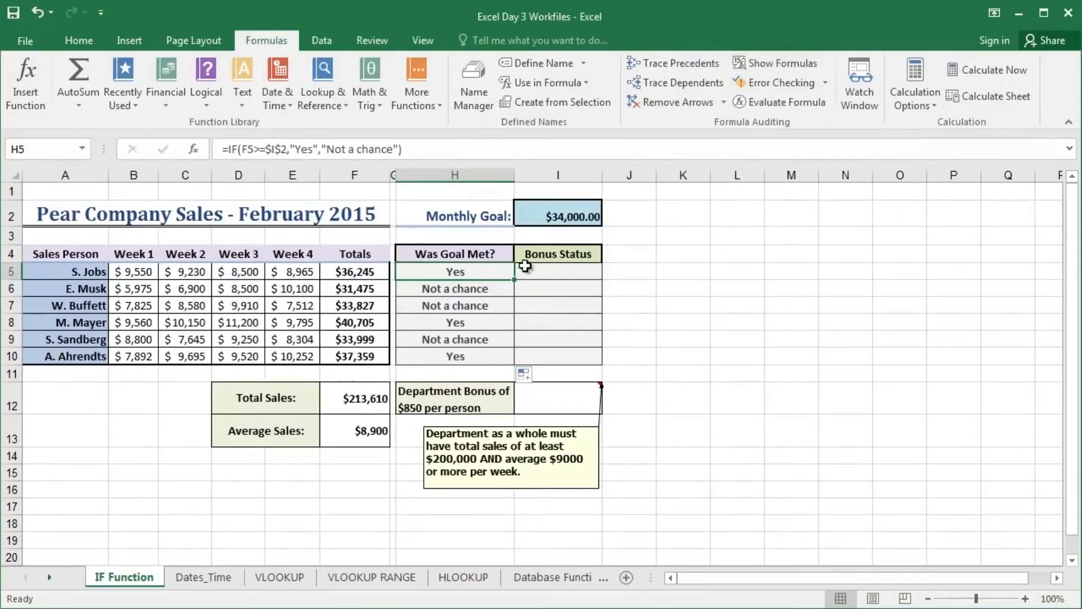
pyautogui.click(410, 290)
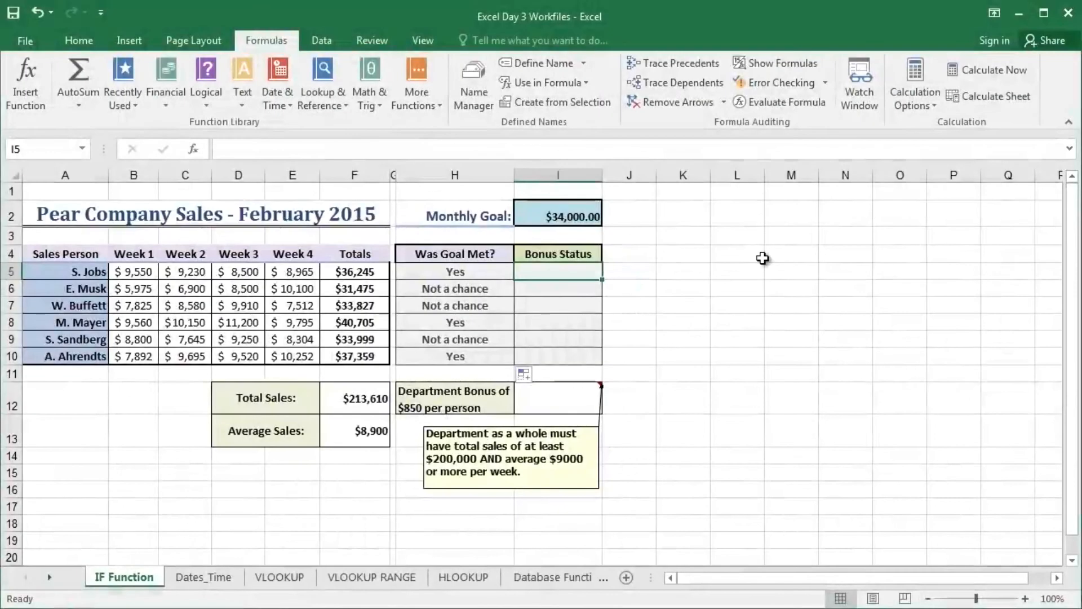
pyautogui.click(480, 273)
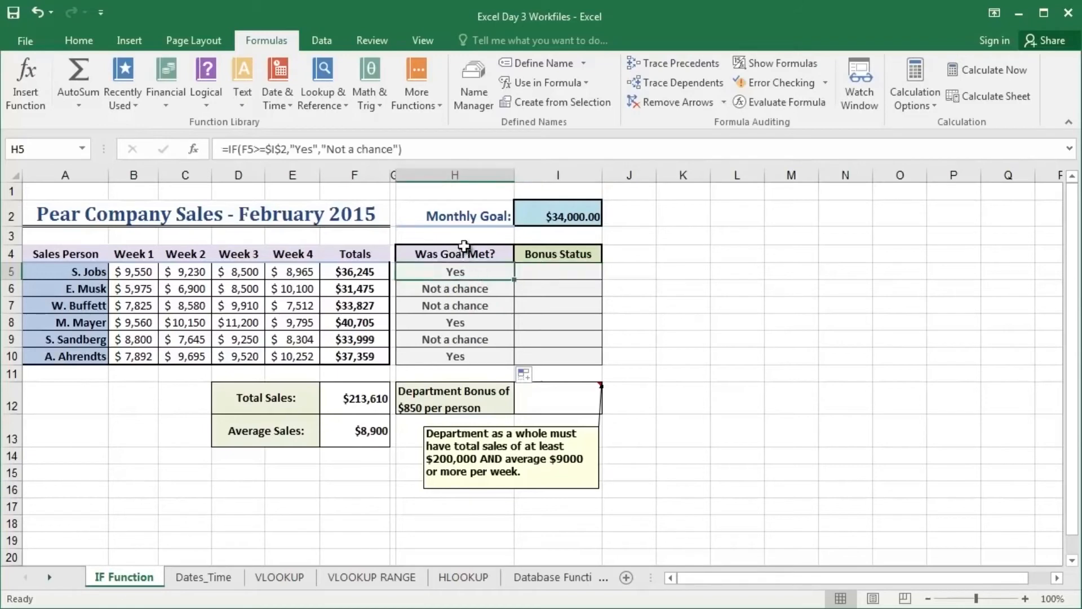
pyautogui.moveTo(468, 273); pyautogui.dragTo(499, 356)
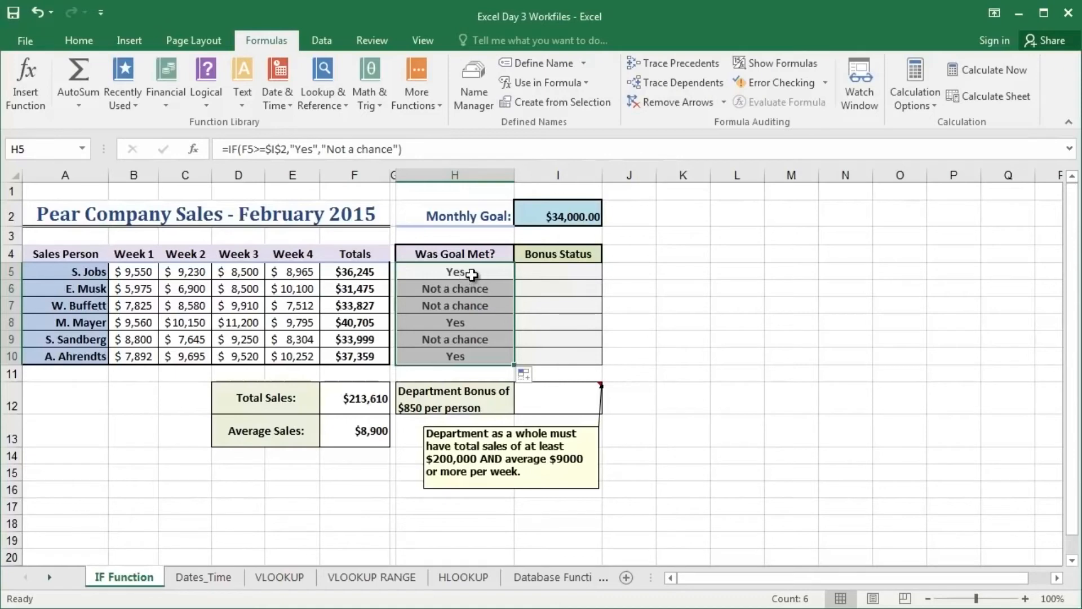
# Calculate a 2% bonus on the first salesperson's total by entering =F5*2% in I5
pyautogui.click(553, 270)
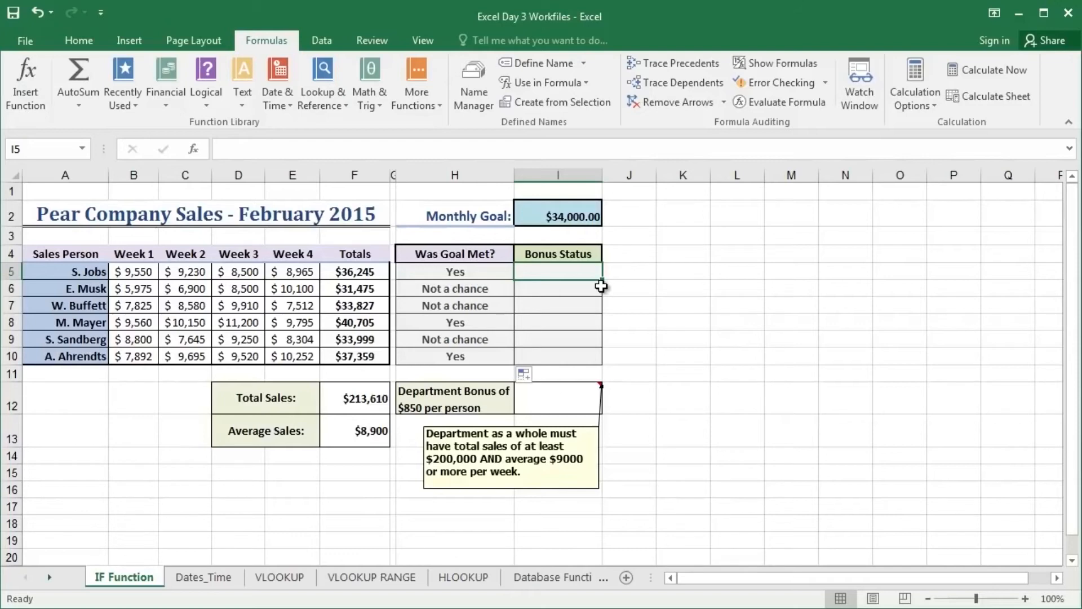
pyautogui.write('=')
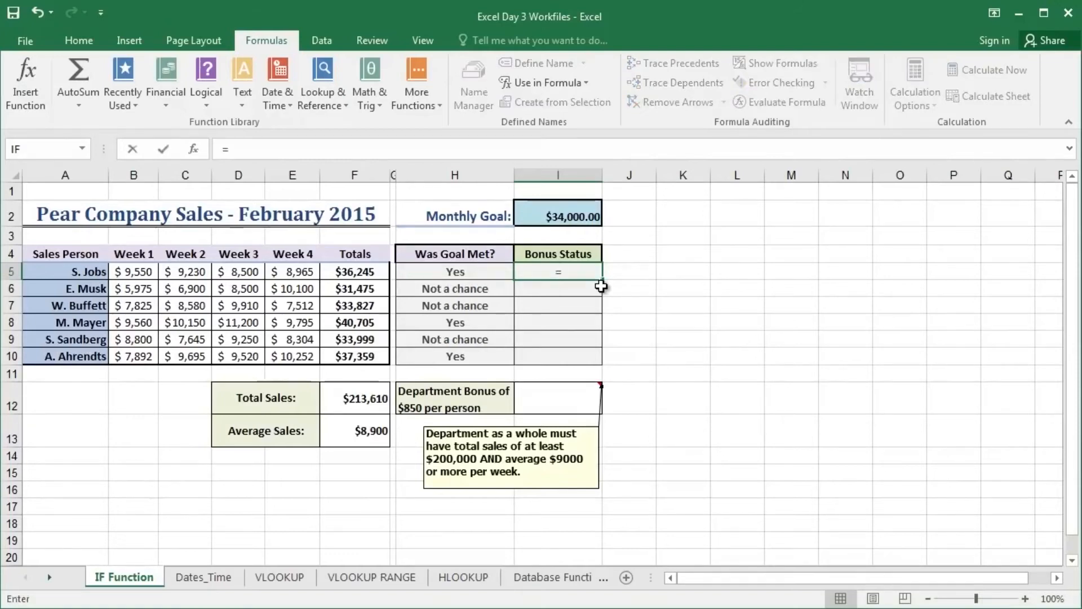
pyautogui.click(333, 277)
pyautogui.write('*2%')
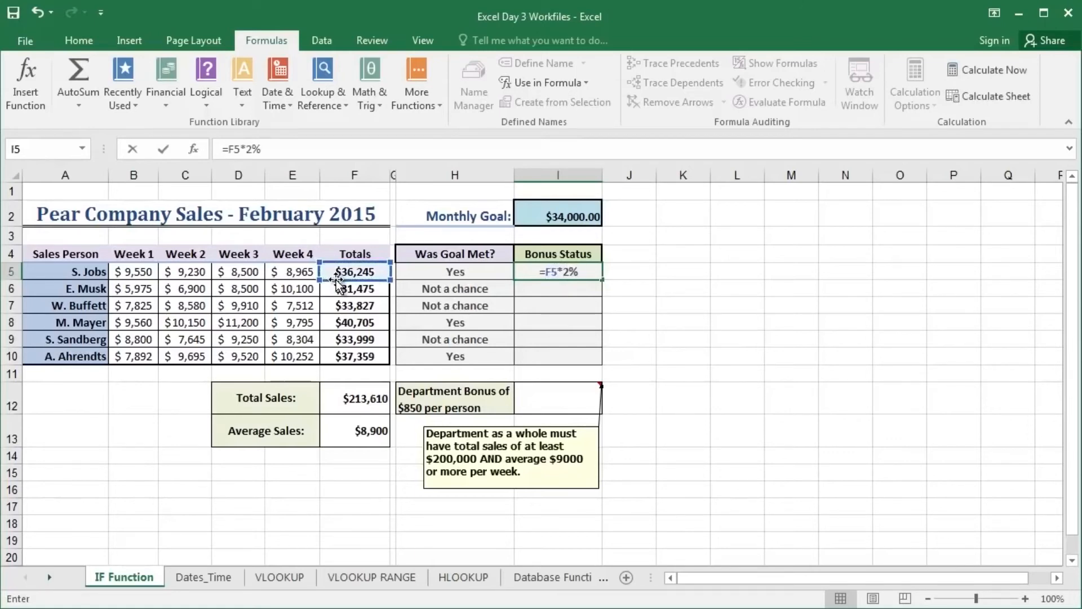
pyautogui.press('Return')
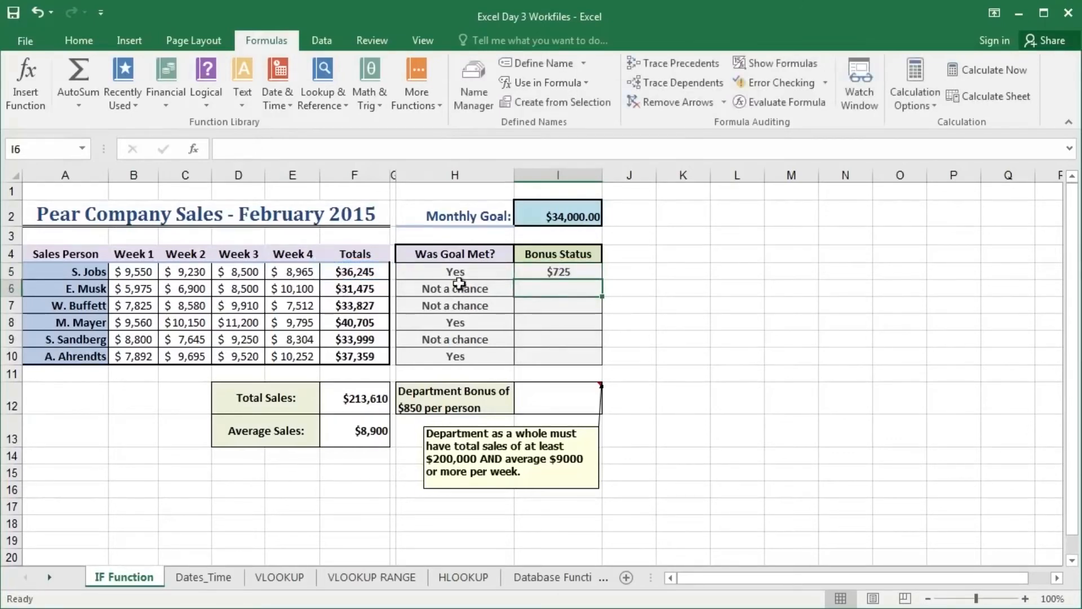
# Copy the 2% bonus formula from I5 down through I10 and check the copied bonus cells
pyautogui.click(591, 272)
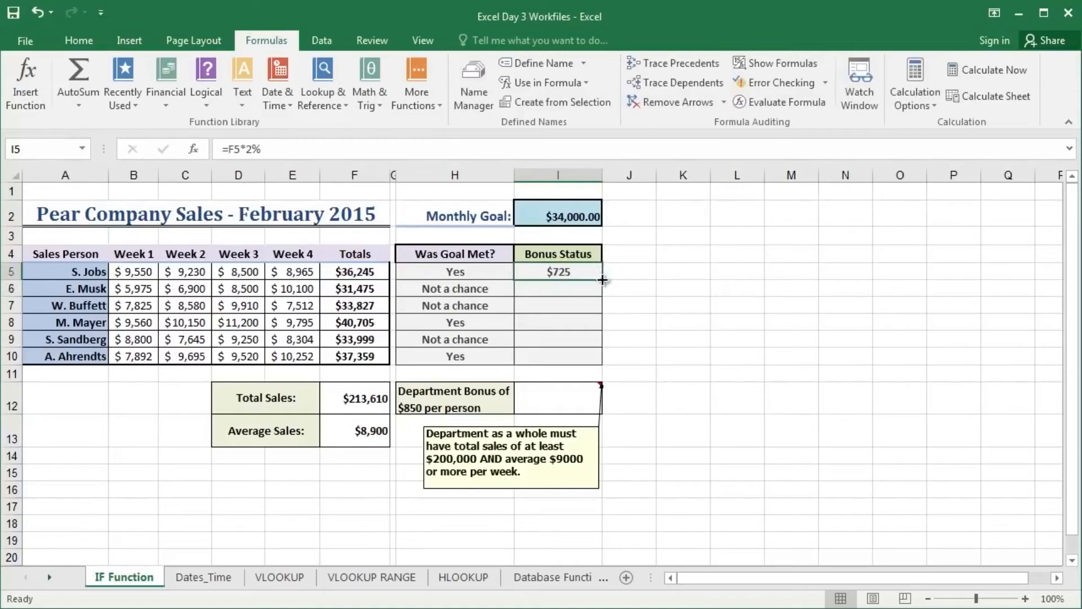
pyautogui.doubleClick(601, 279)
pyautogui.doubleClick(679, 255)
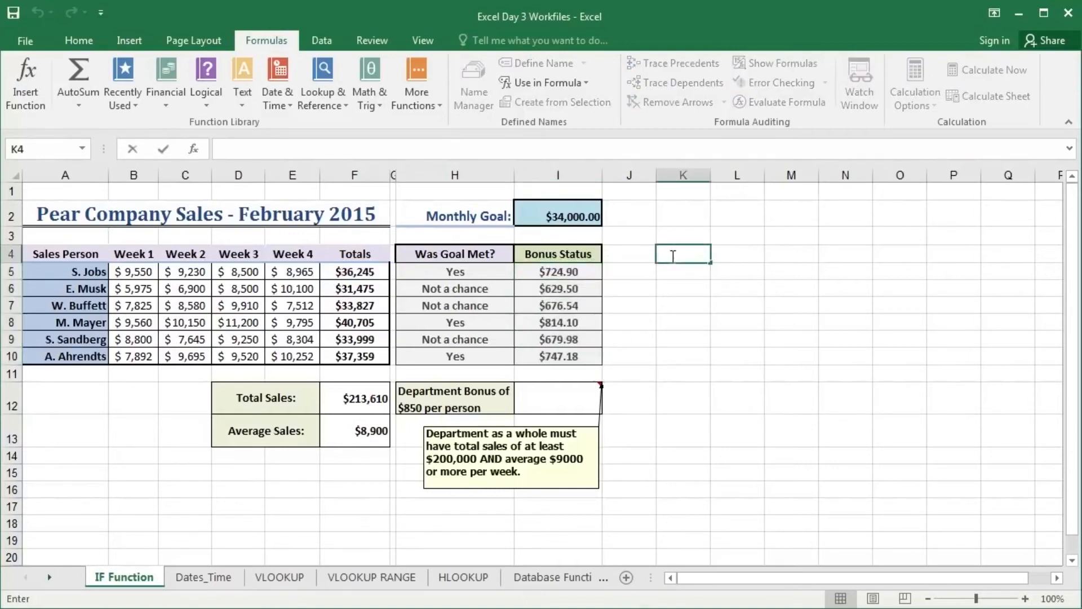
pyautogui.click(524, 276)
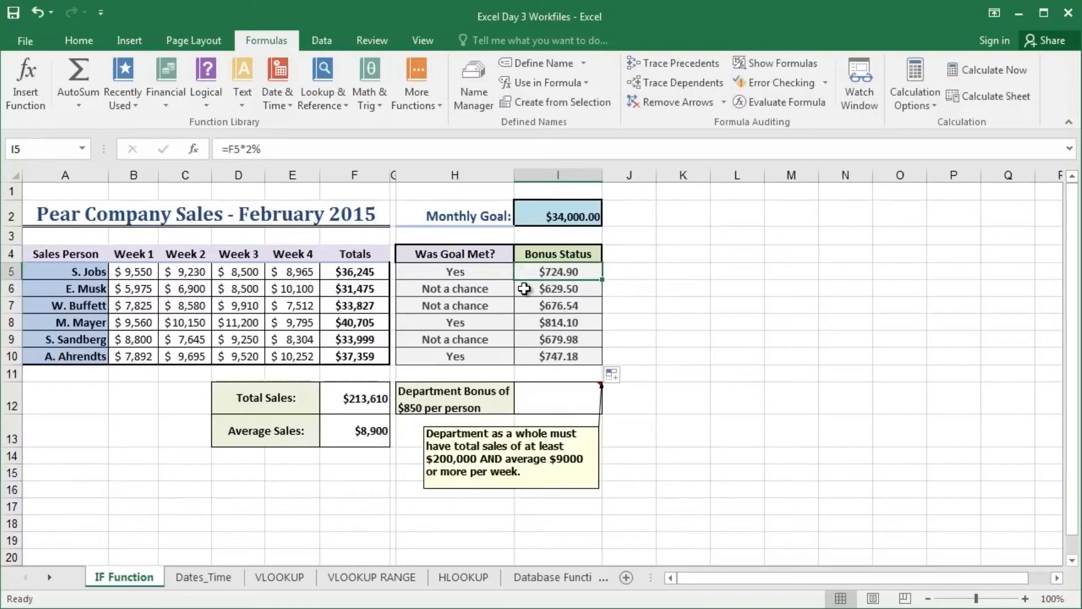
pyautogui.click(524, 288)
pyautogui.click(526, 305)
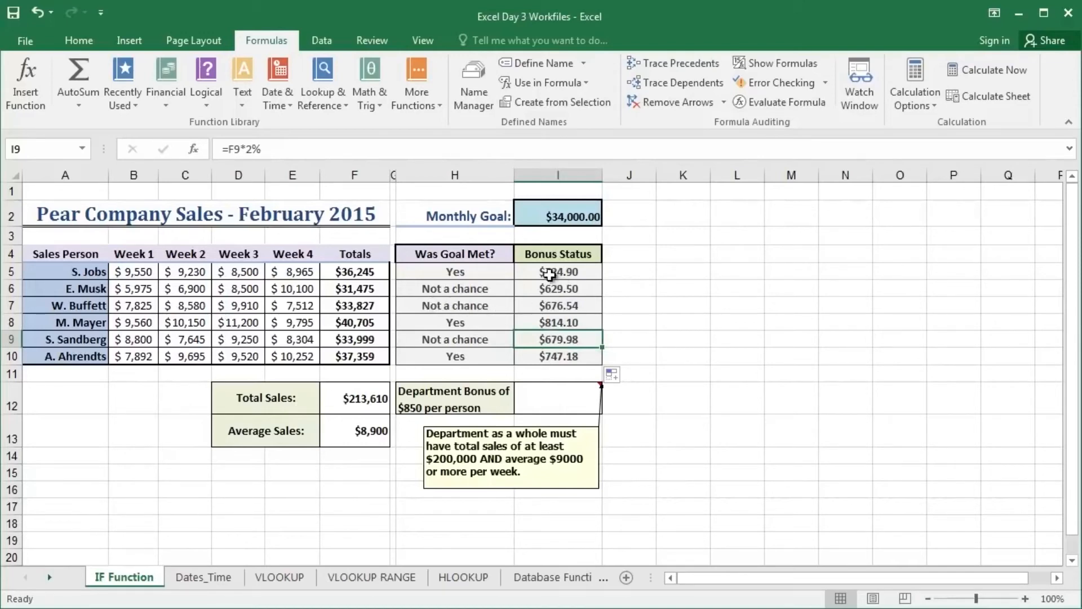
# Clear the plain 2% bonus formulas from I5 through I10
pyautogui.moveTo(549, 274); pyautogui.dragTo(563, 353)
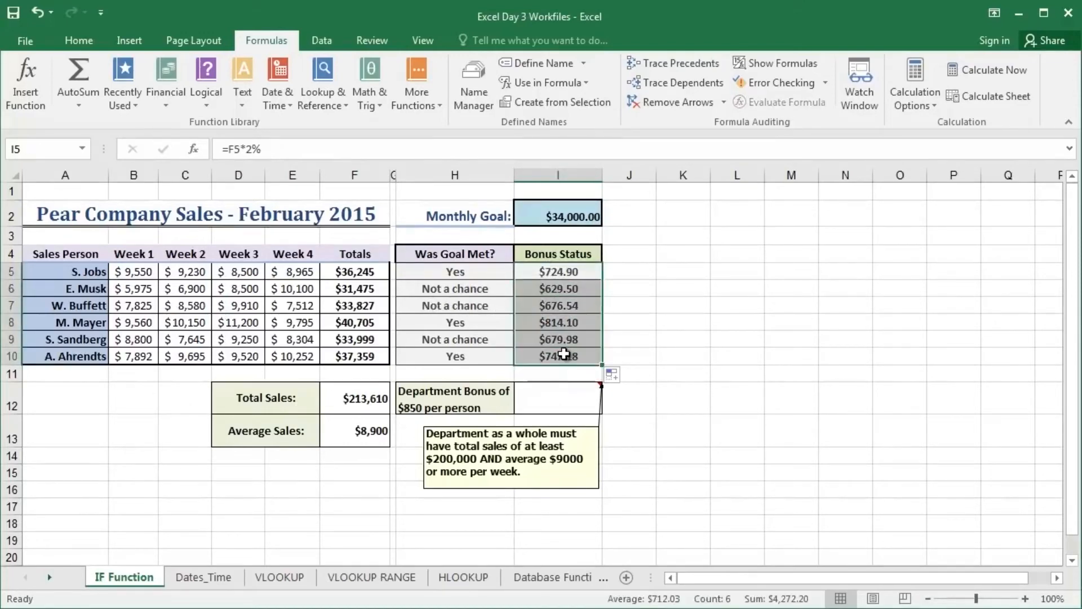
pyautogui.press('Delete')
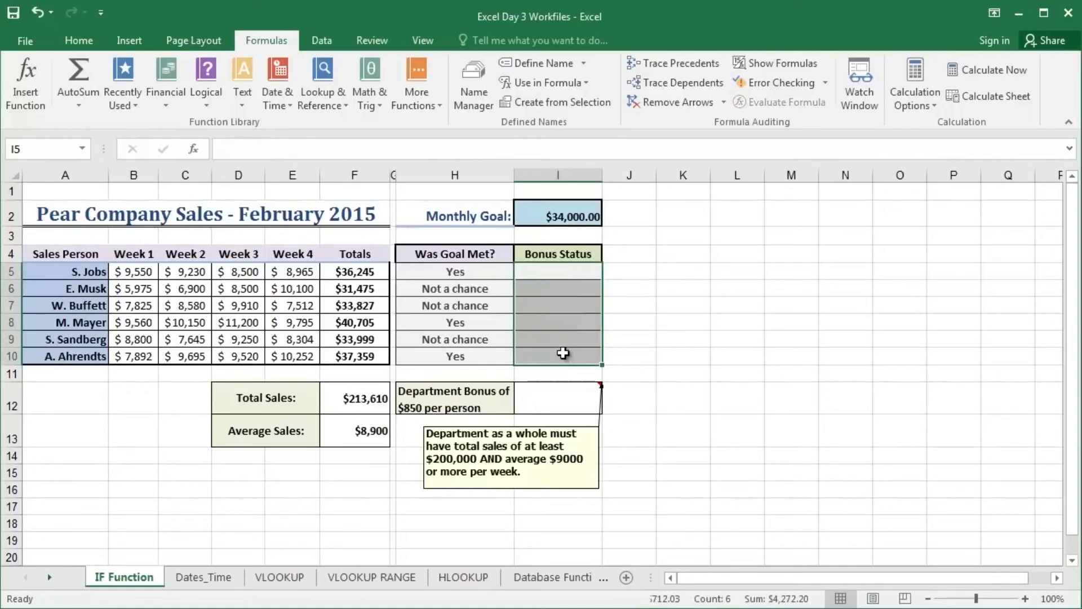
# Start an IF function in I5 with the logical test H5="Yes", enclosing the text Yes in quotation marks
pyautogui.click(544, 274)
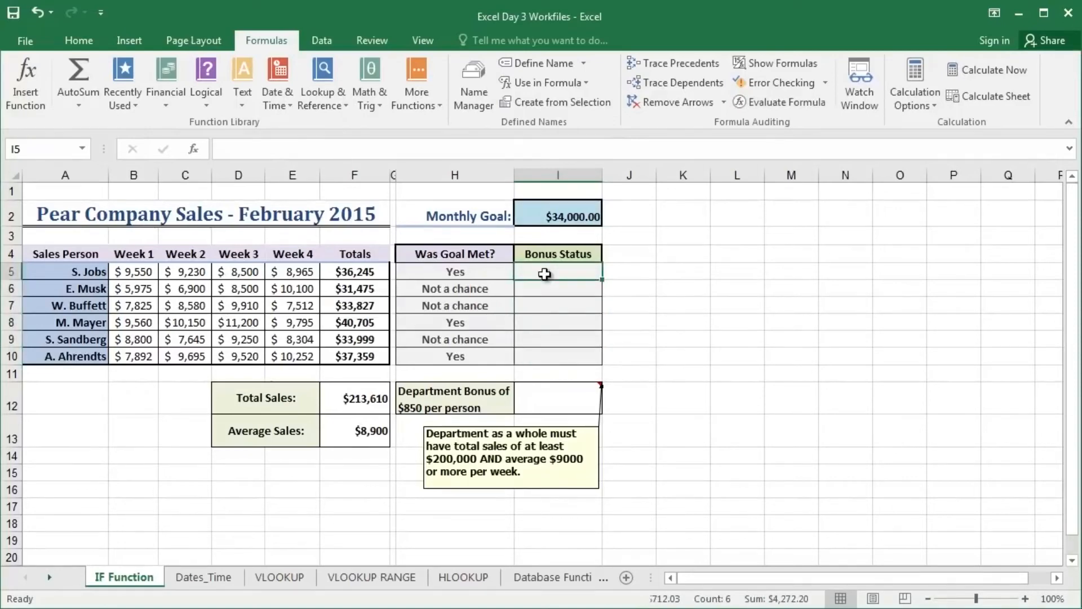
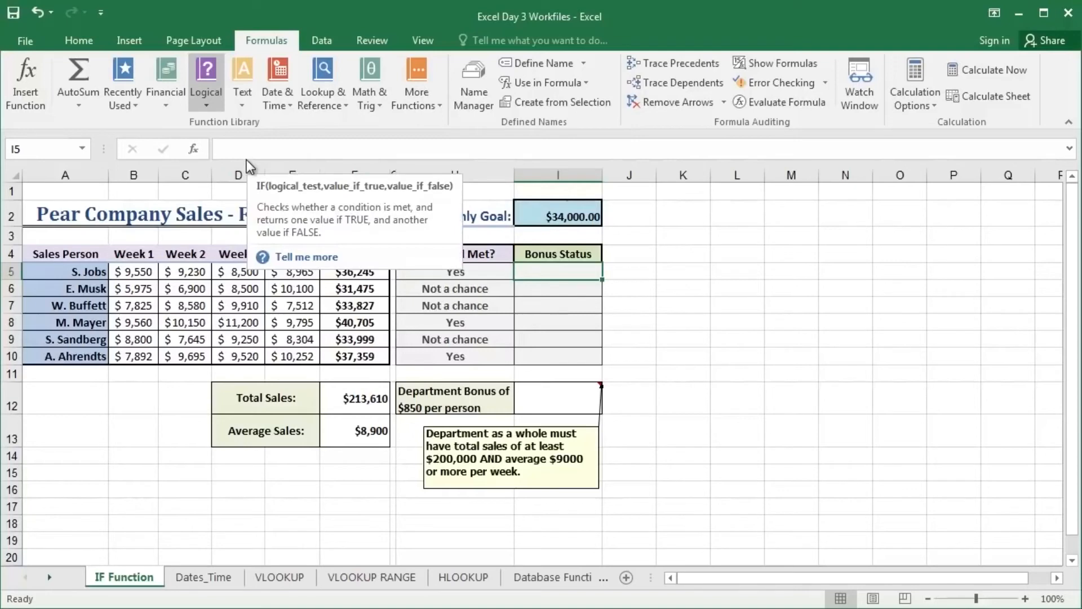
pyautogui.click(245, 161)
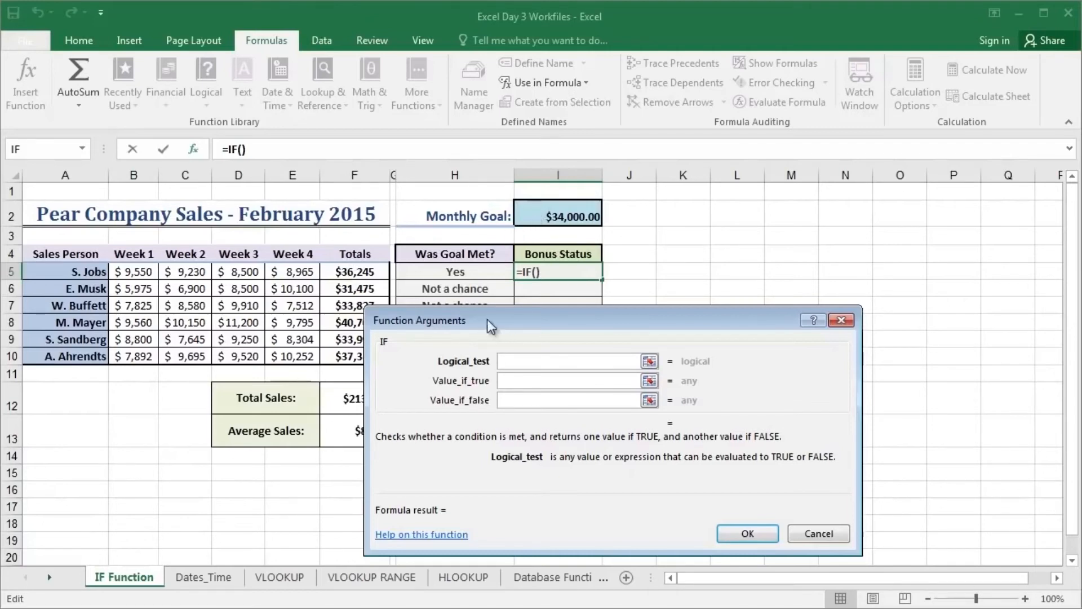
pyautogui.click(464, 272)
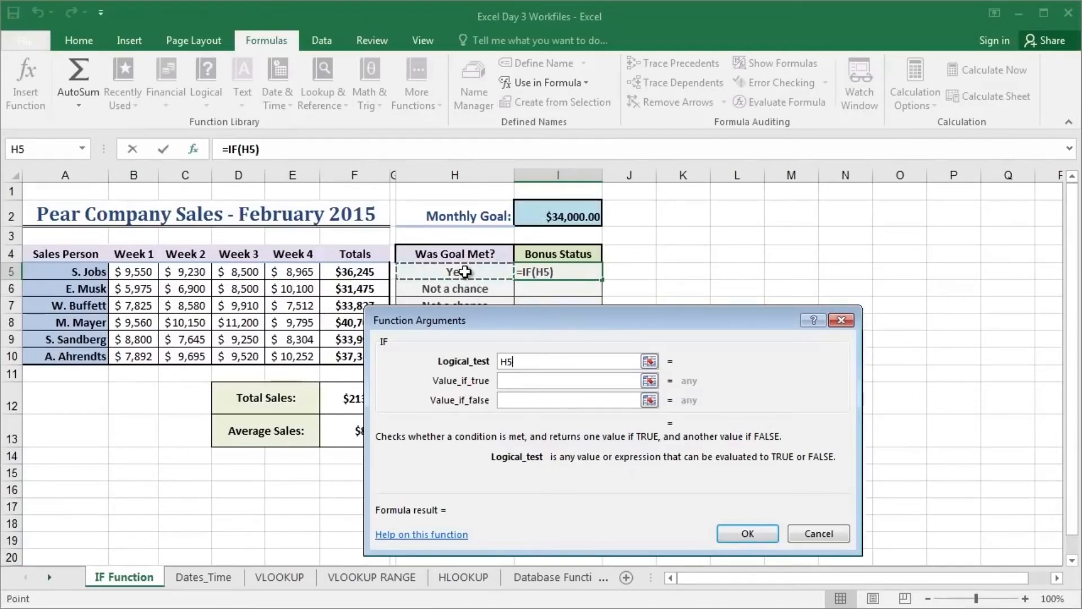
pyautogui.write('=Yes')
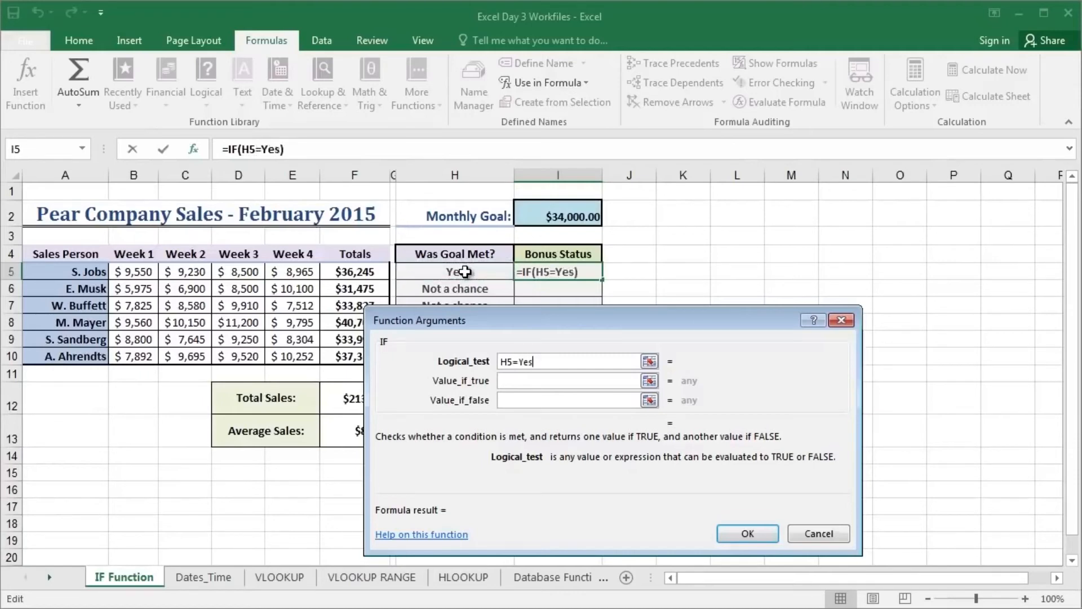
pyautogui.press('Tab')
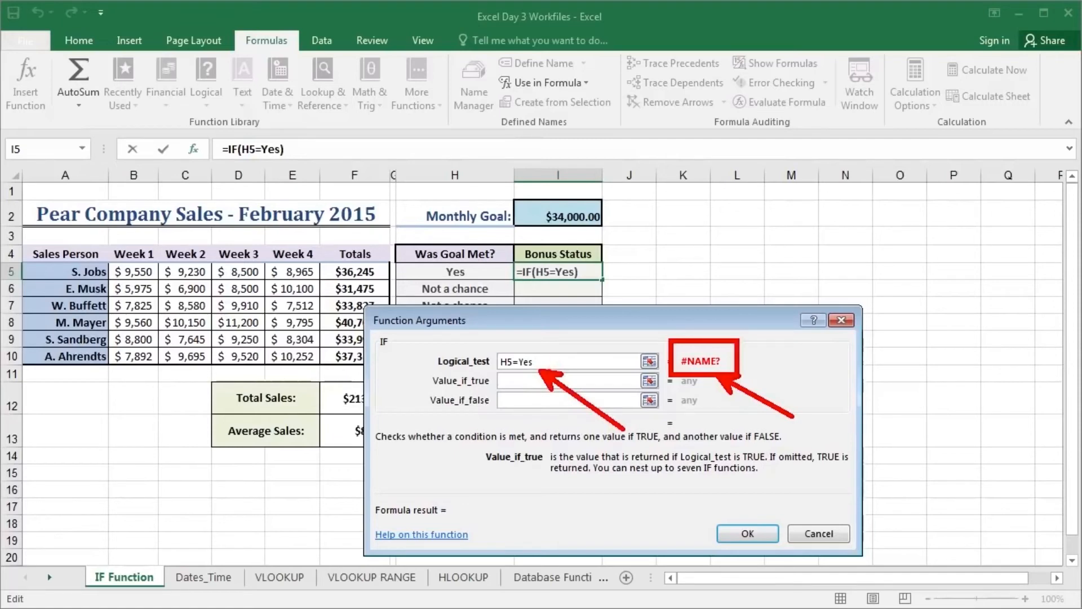
pyautogui.click(544, 357)
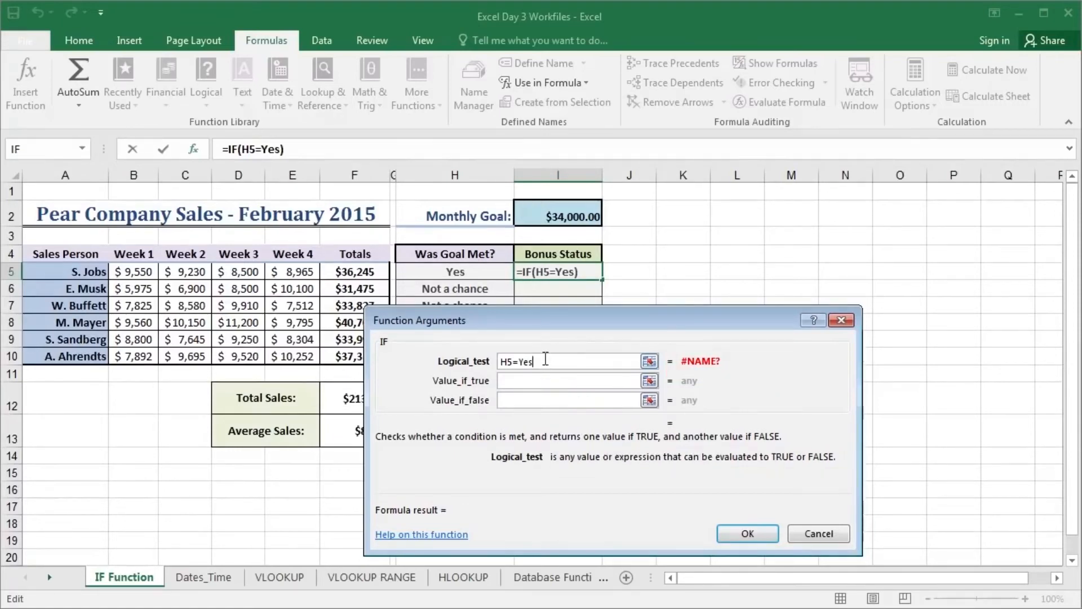
pyautogui.write('"Yes"')
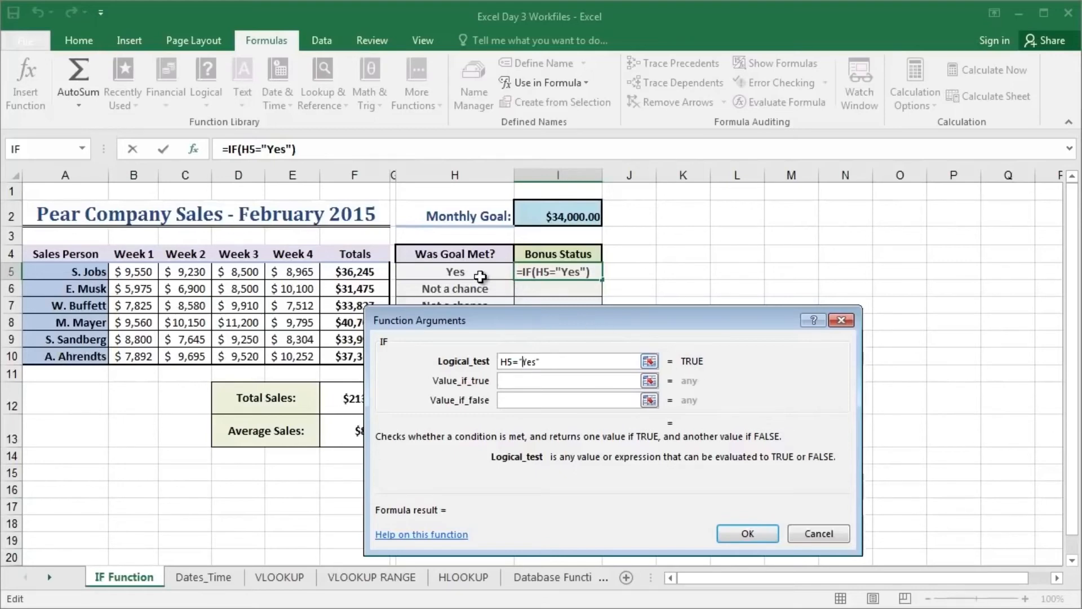
# Complete the IF function in I5 with F5*2% as the value if true and 0 as the value if false
pyautogui.click(523, 378)
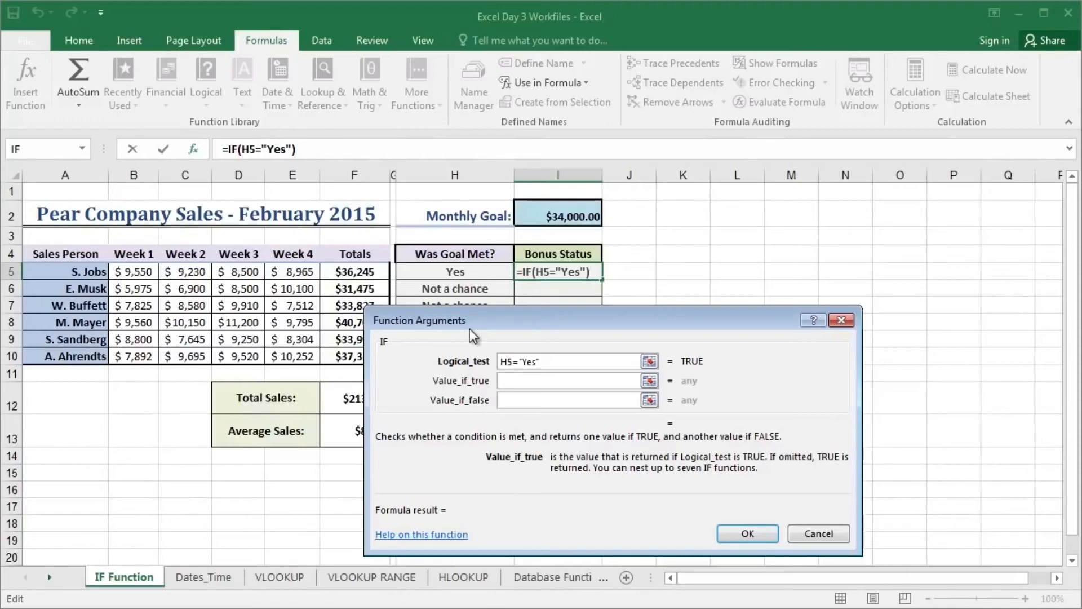
pyautogui.click(361, 272)
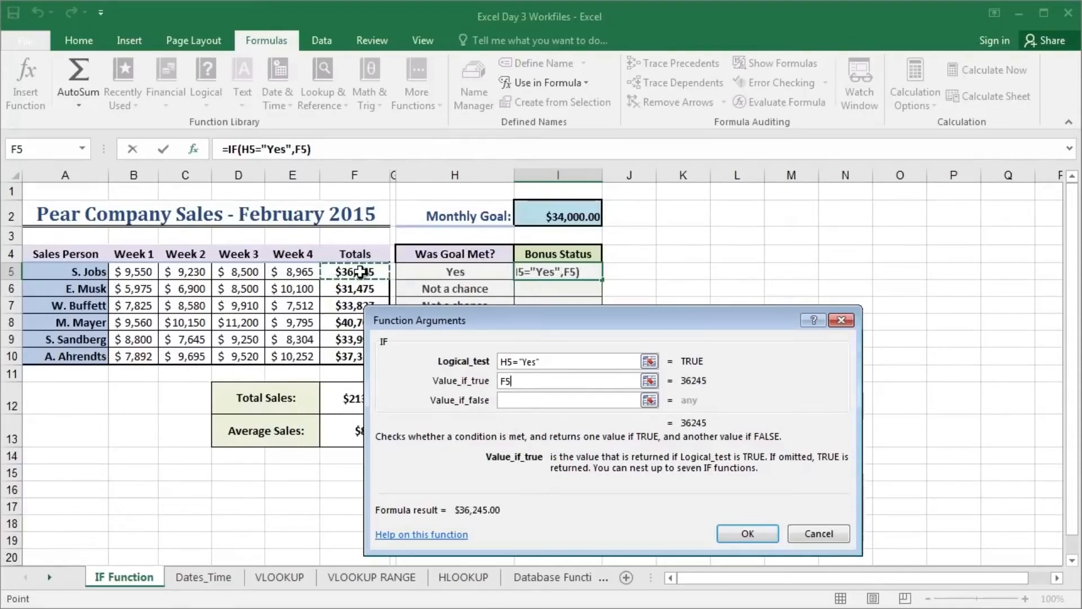
pyautogui.write('*')
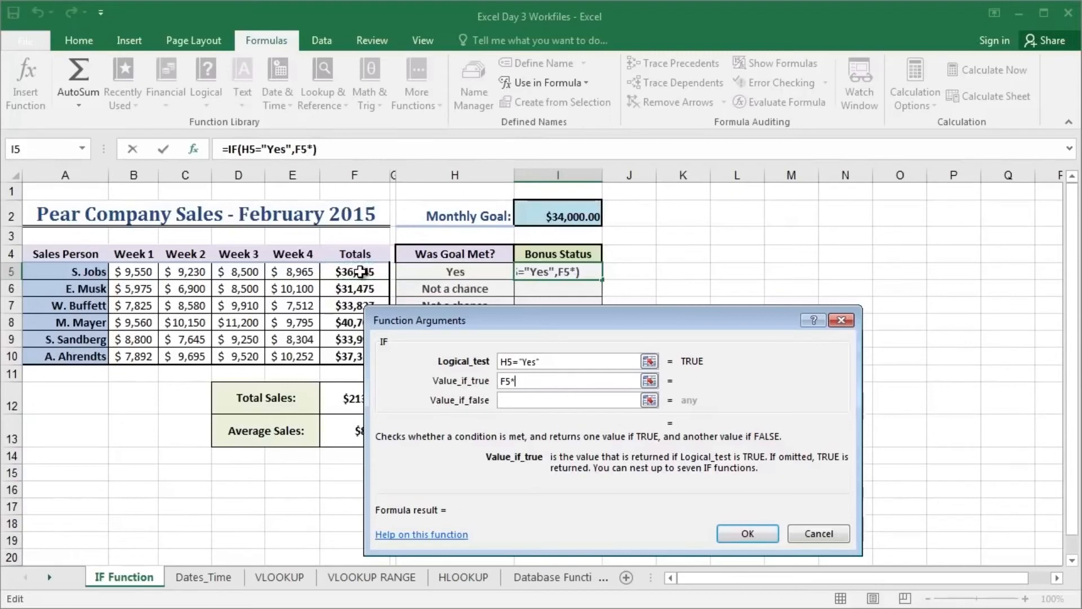
pyautogui.write('2%')
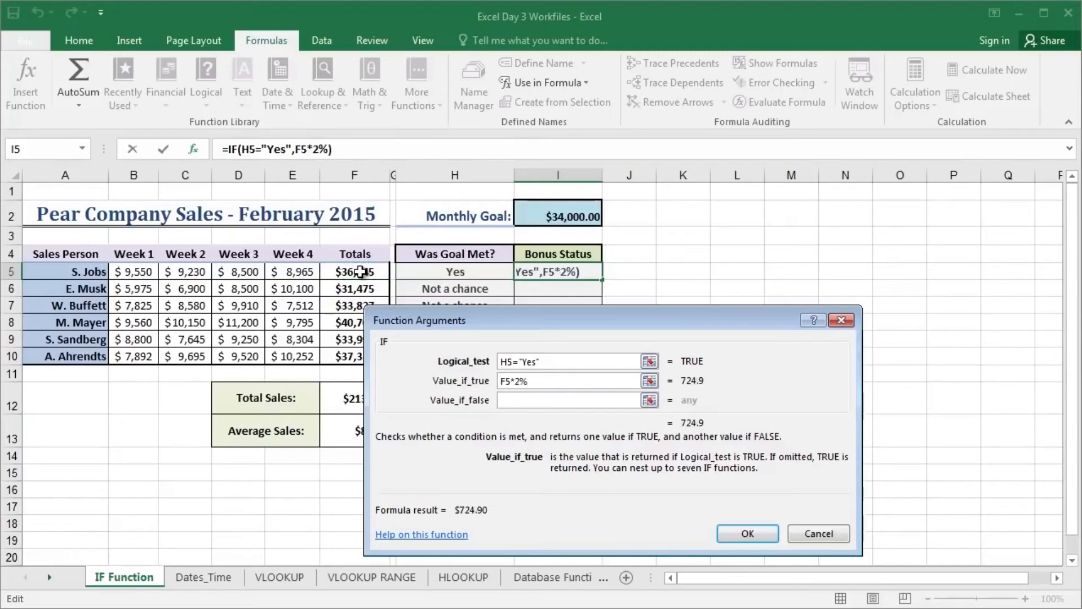
pyautogui.press('Tab')
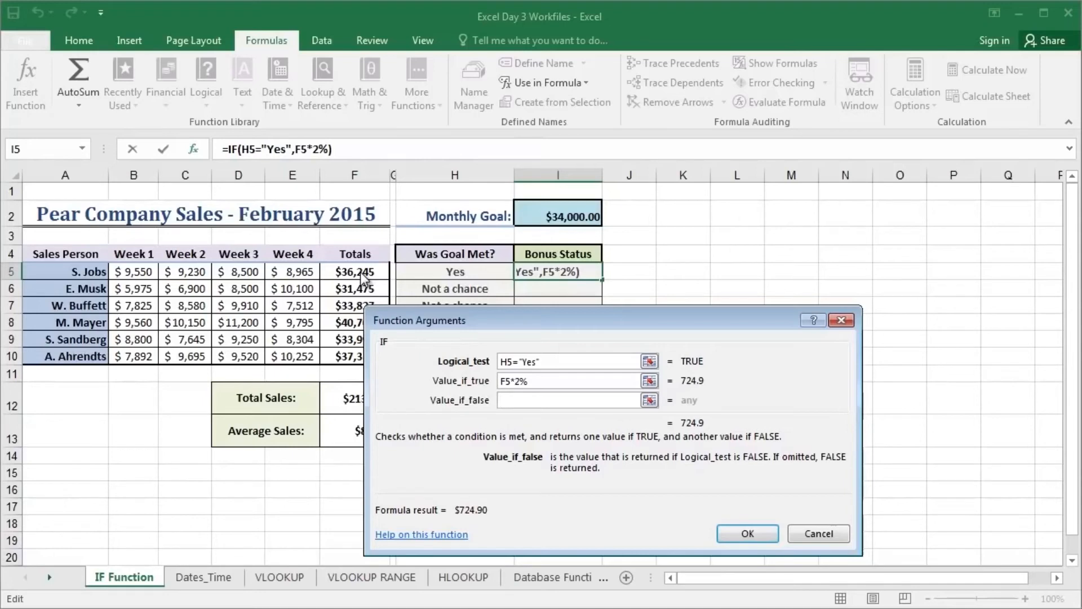
pyautogui.write('0')
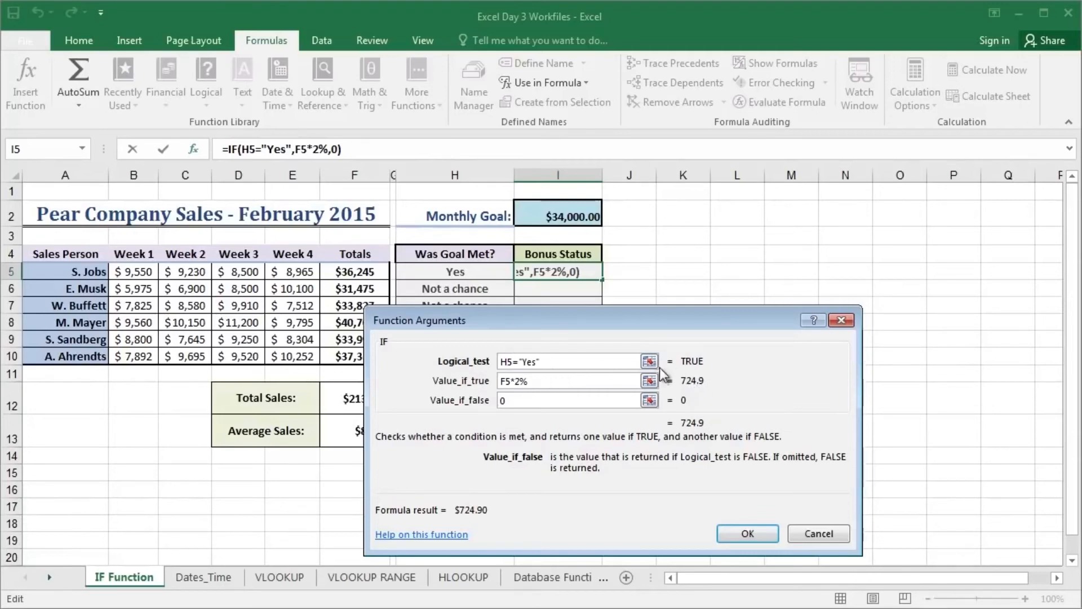
pyautogui.moveTo(492, 503); pyautogui.dragTo(671, 363)
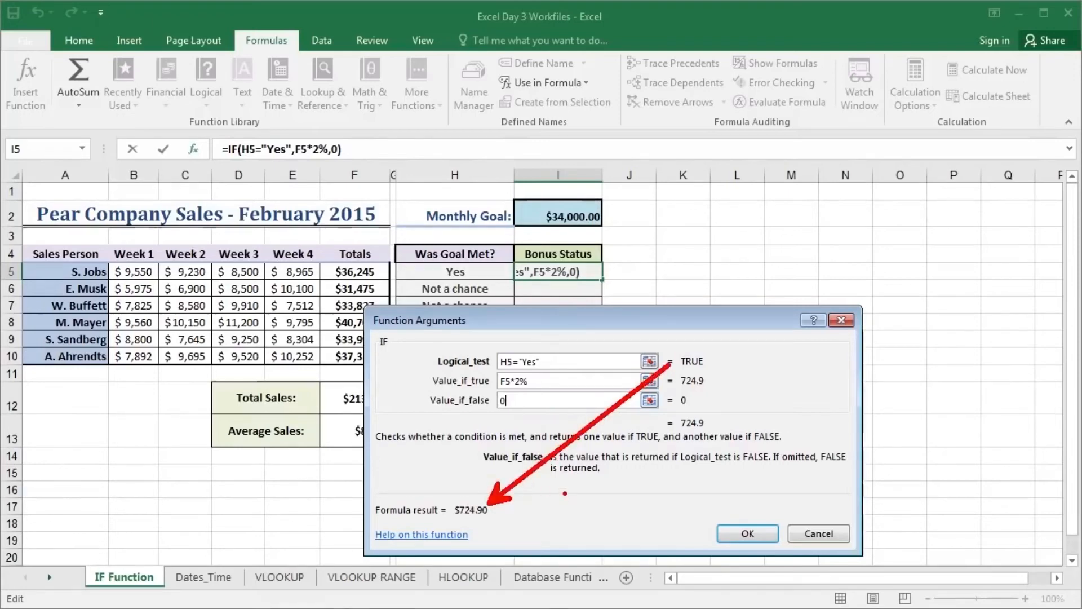
pyautogui.press('Escape')
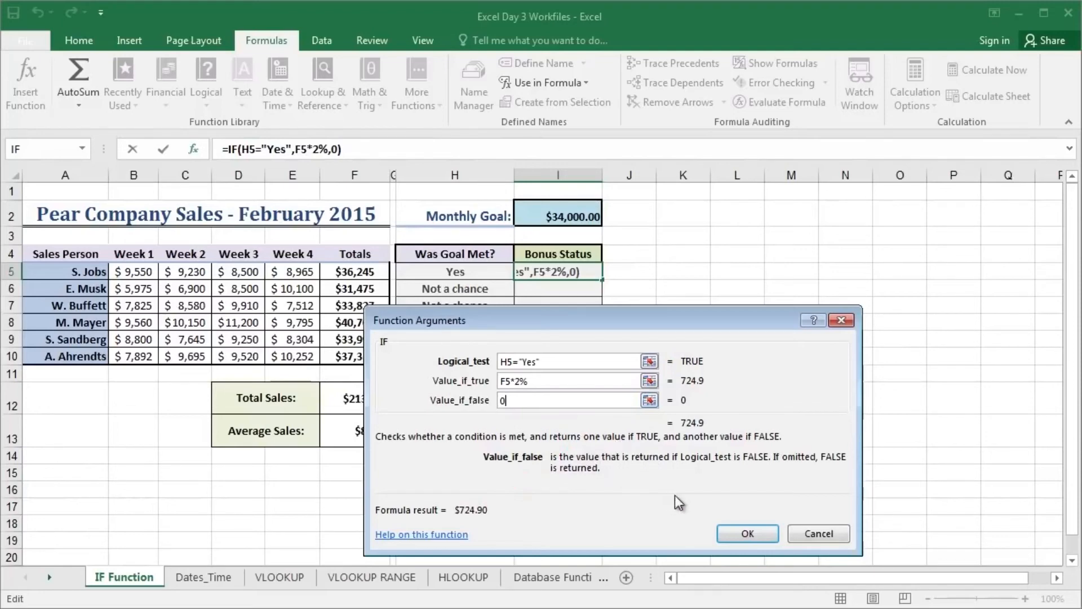
pyautogui.click(744, 534)
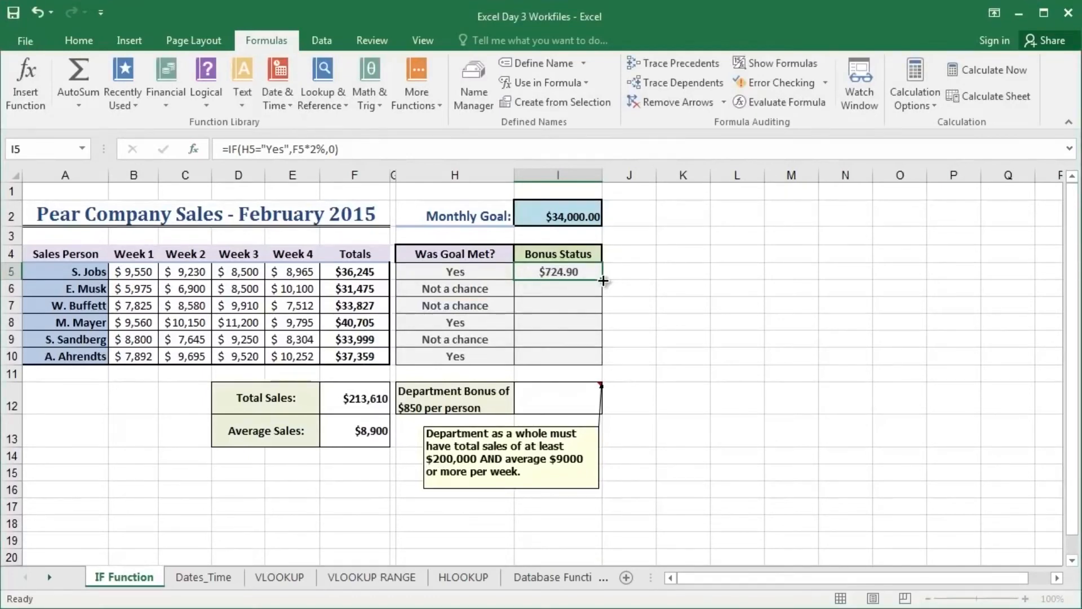
# Copy the IF bonus formula from I5 down through I10 and check the second salesperson's goal and bonus cells
pyautogui.click(508, 290)
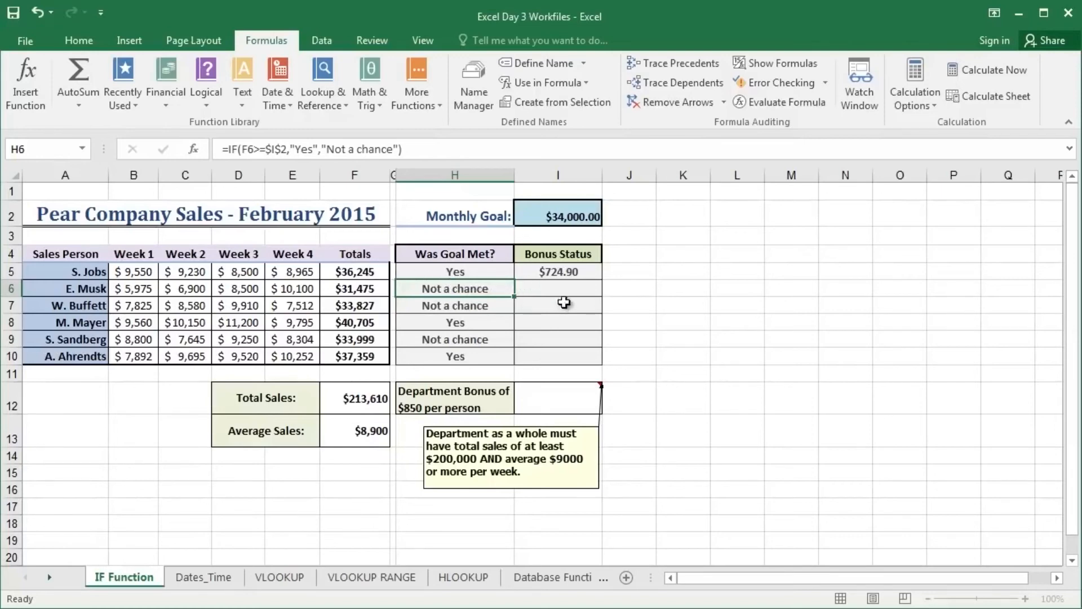
pyautogui.click(586, 270)
pyautogui.moveTo(602, 279); pyautogui.dragTo(592, 358)
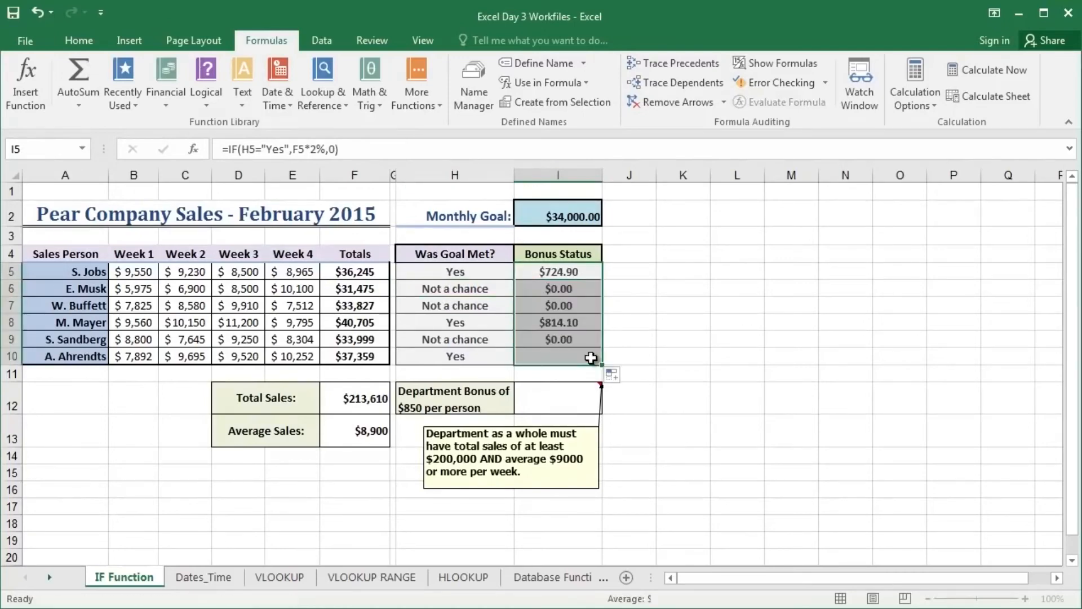
pyautogui.click(667, 294)
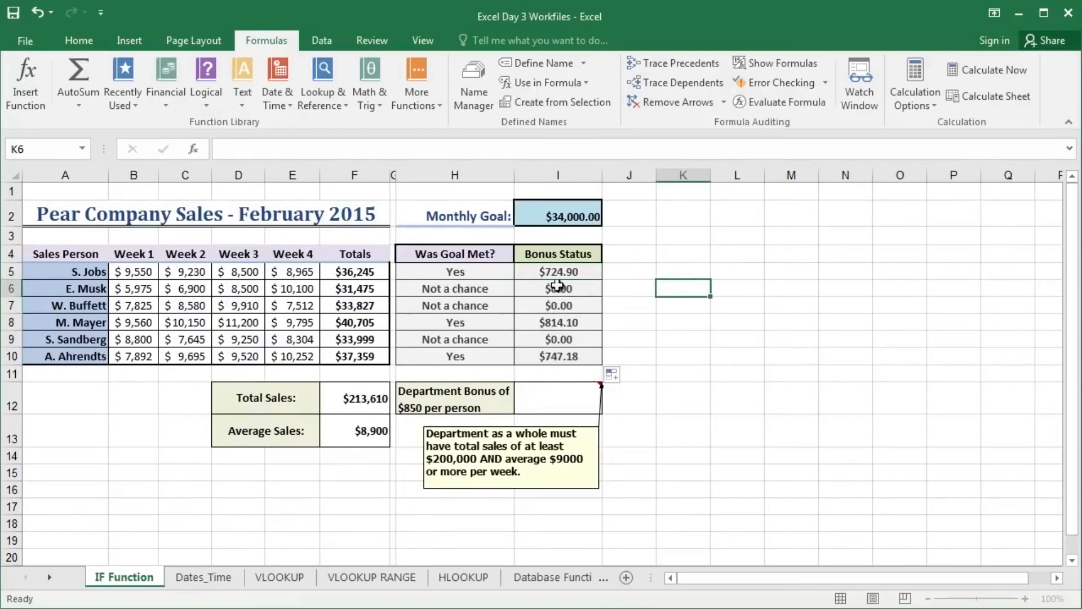
pyautogui.click(472, 291)
pyautogui.click(561, 290)
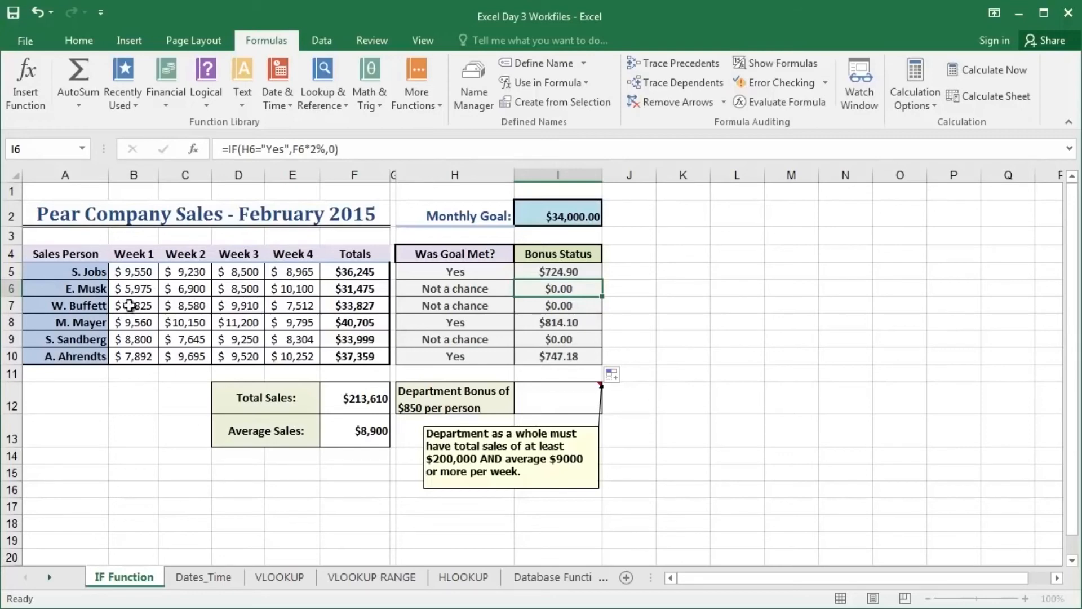
# Test the goal and bonus formulas in row 9 by setting the Week 1 sales in B9 to 8801, and undo the change
pyautogui.click(127, 342)
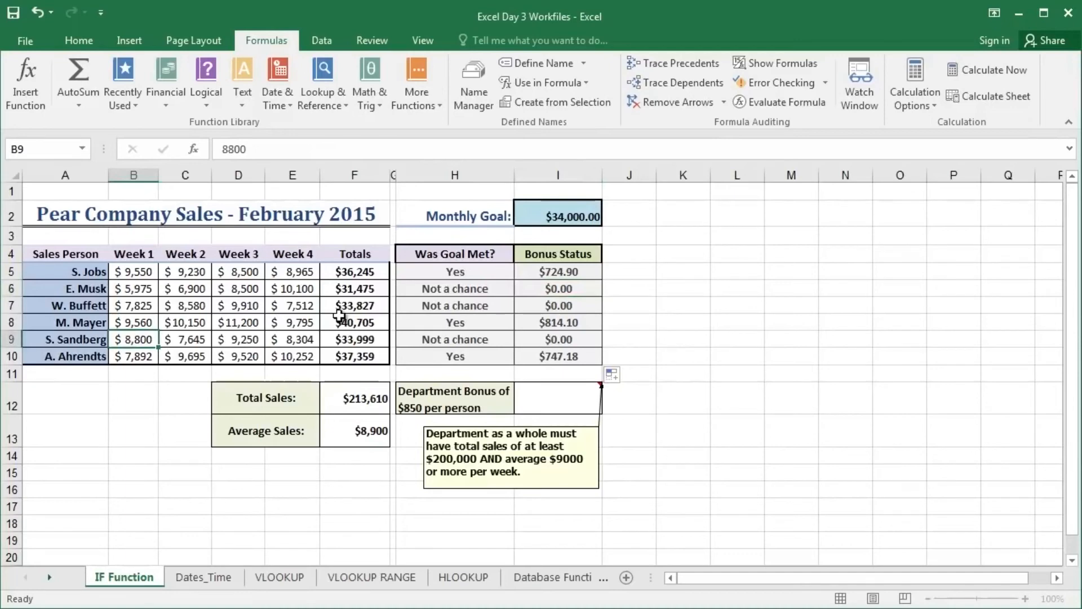
pyautogui.write('8801')
pyautogui.press('Return')
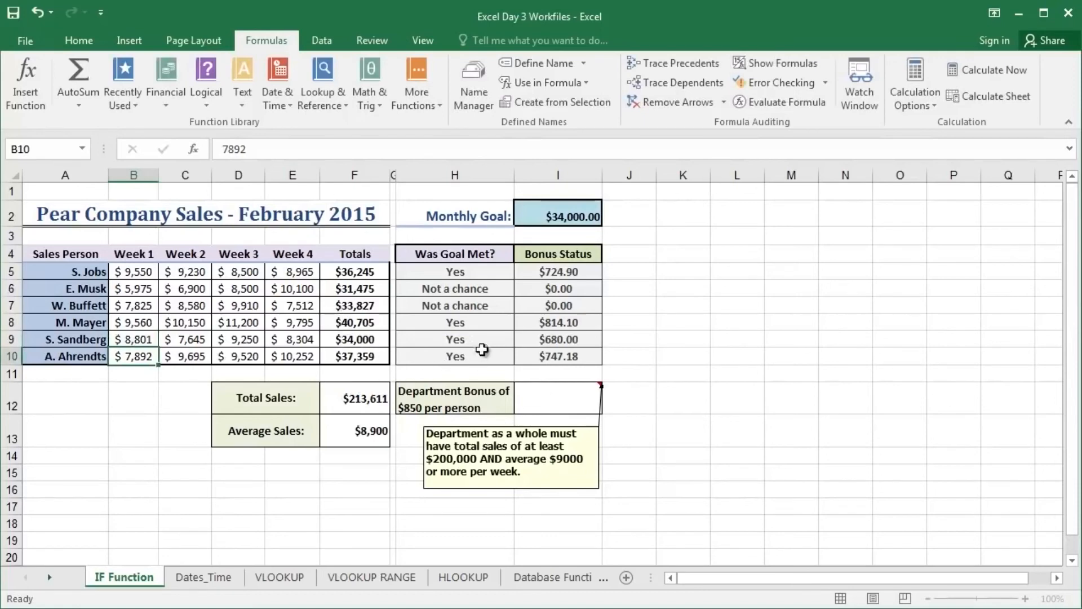
pyautogui.click(542, 338)
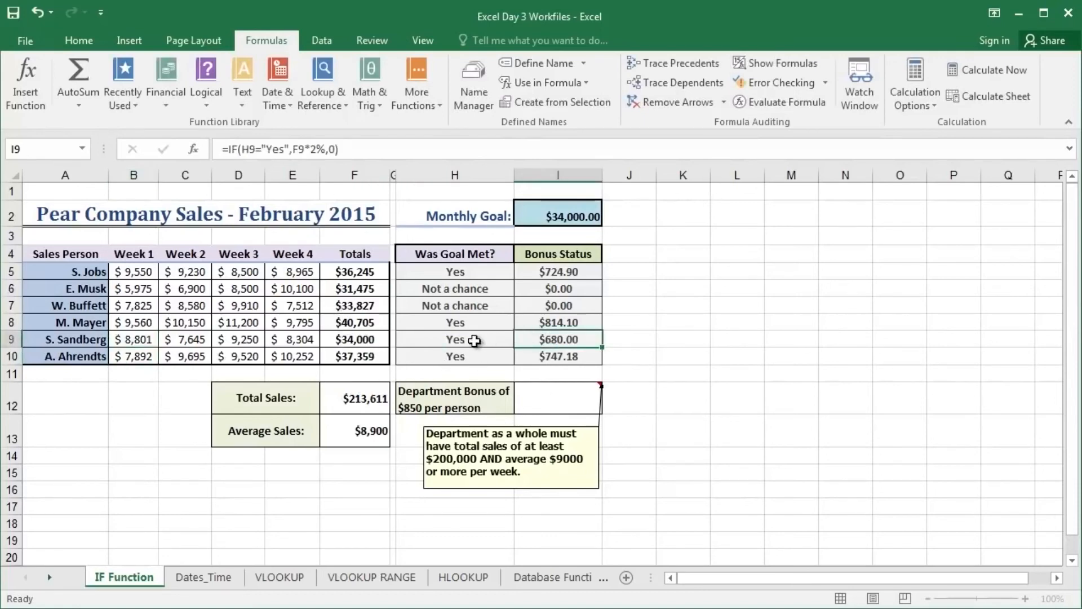
pyautogui.click(441, 341)
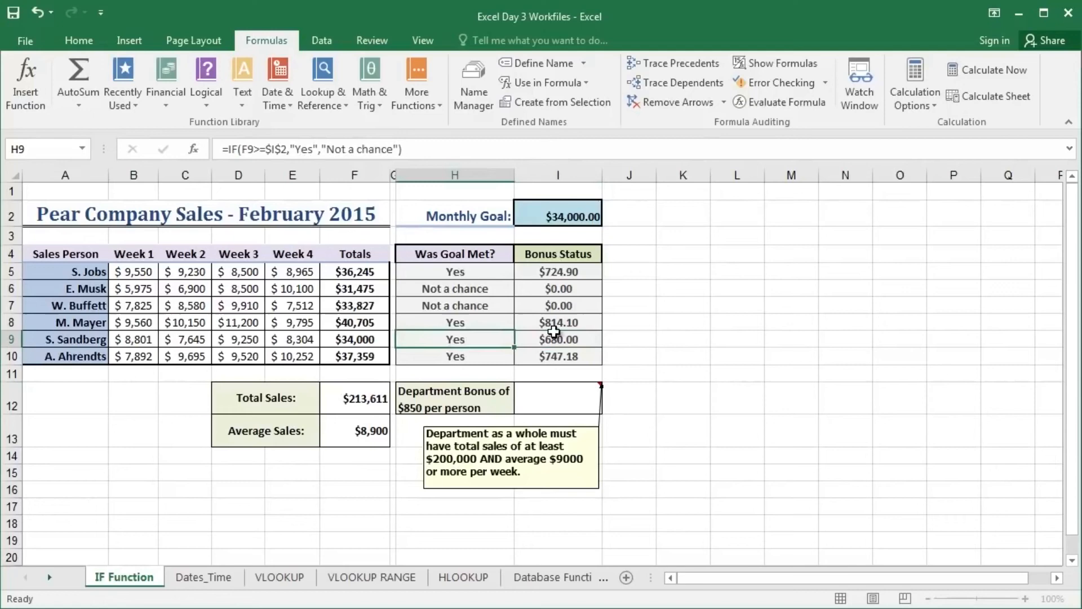
pyautogui.click(558, 334)
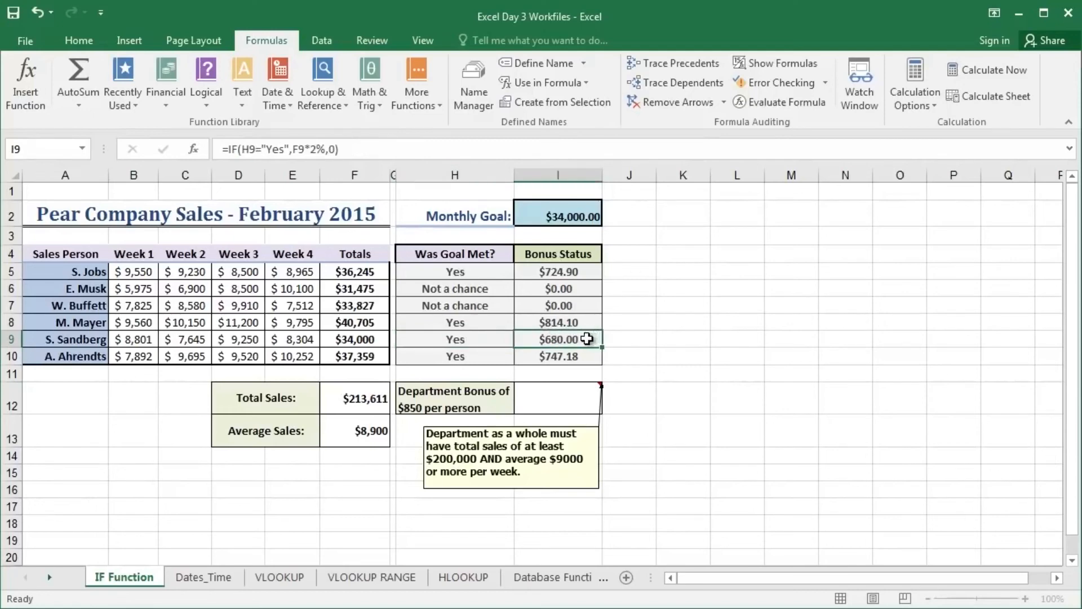
pyautogui.hotkey('ctrl', 'z')
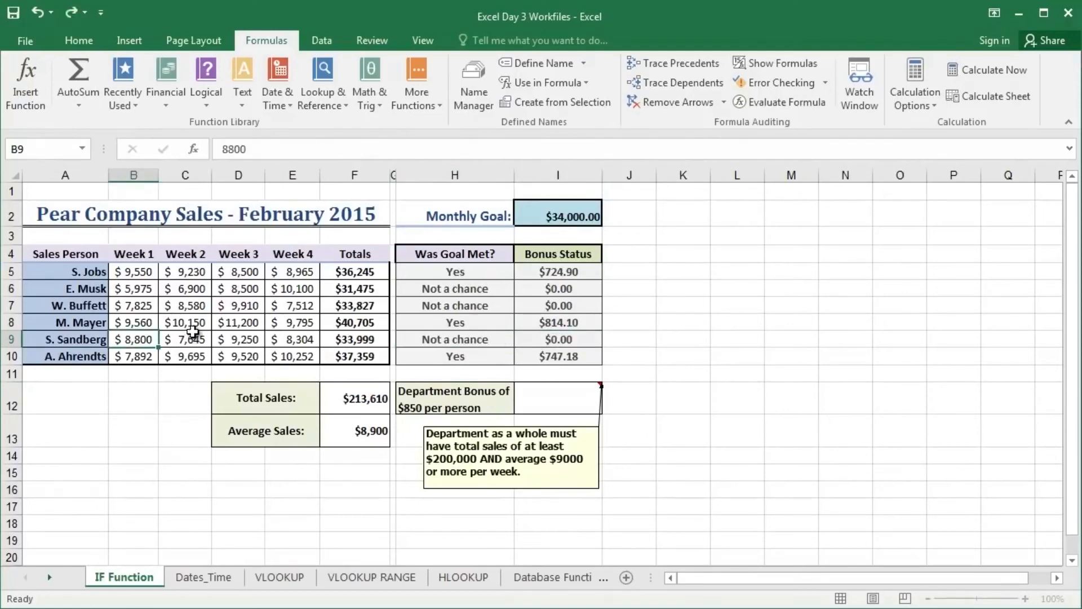
pyautogui.moveTo(142, 272); pyautogui.dragTo(285, 354)
pyautogui.click(136, 321)
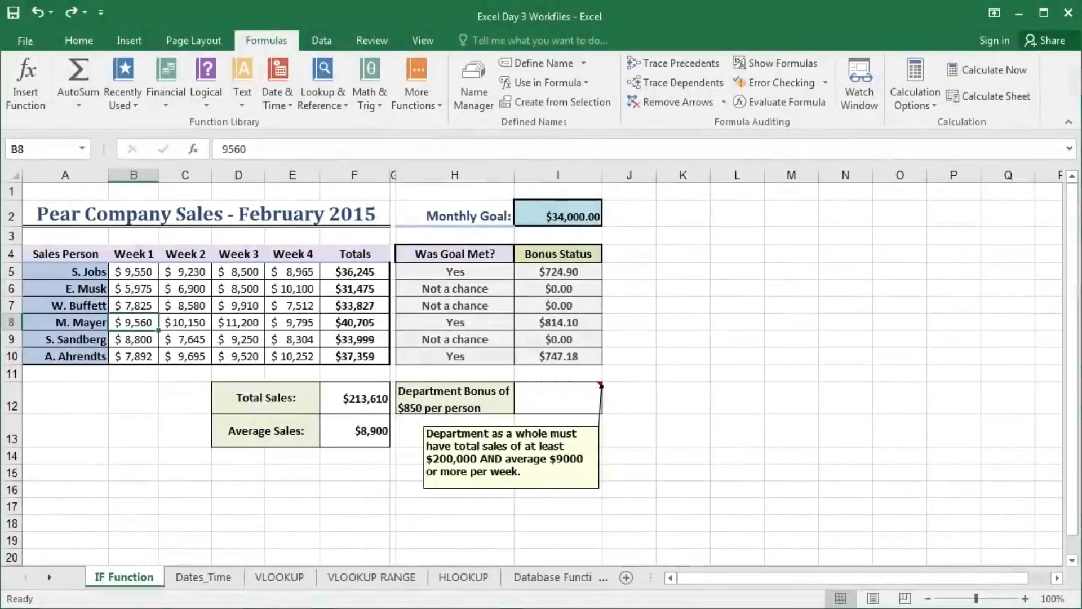
# Start an IF function in I12 for the department bonus, keeping the sales totals and bonus criteria in view
pyautogui.click(559, 398)
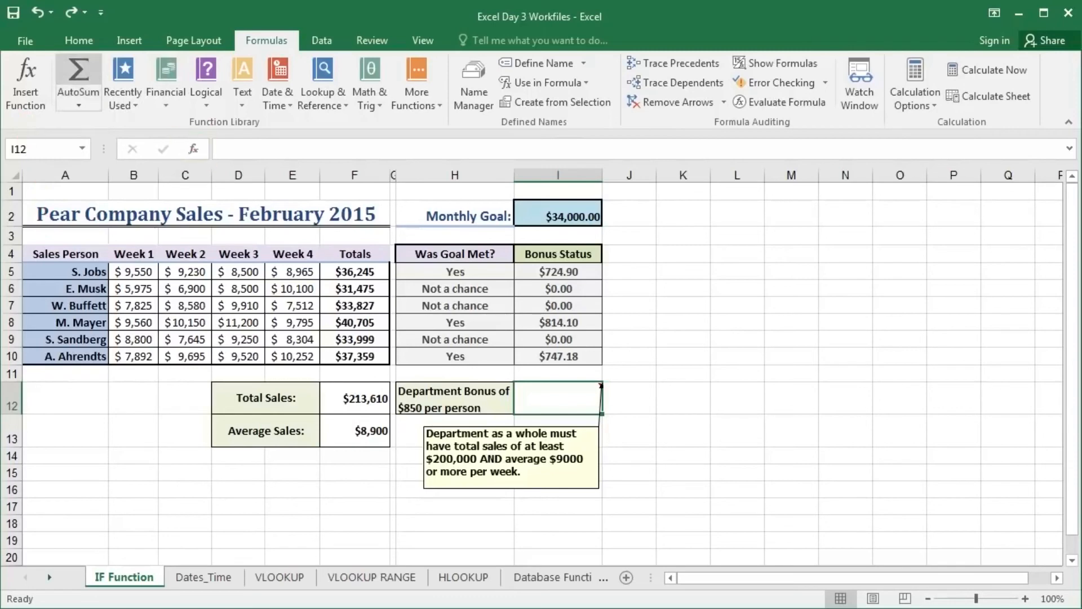
pyautogui.click(207, 85)
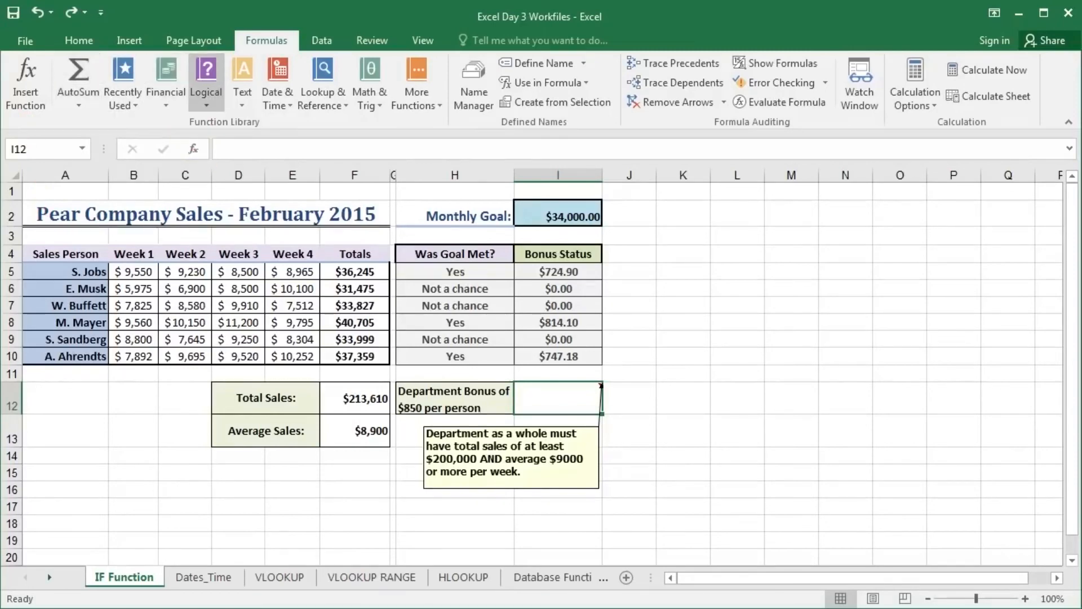
pyautogui.click(213, 160)
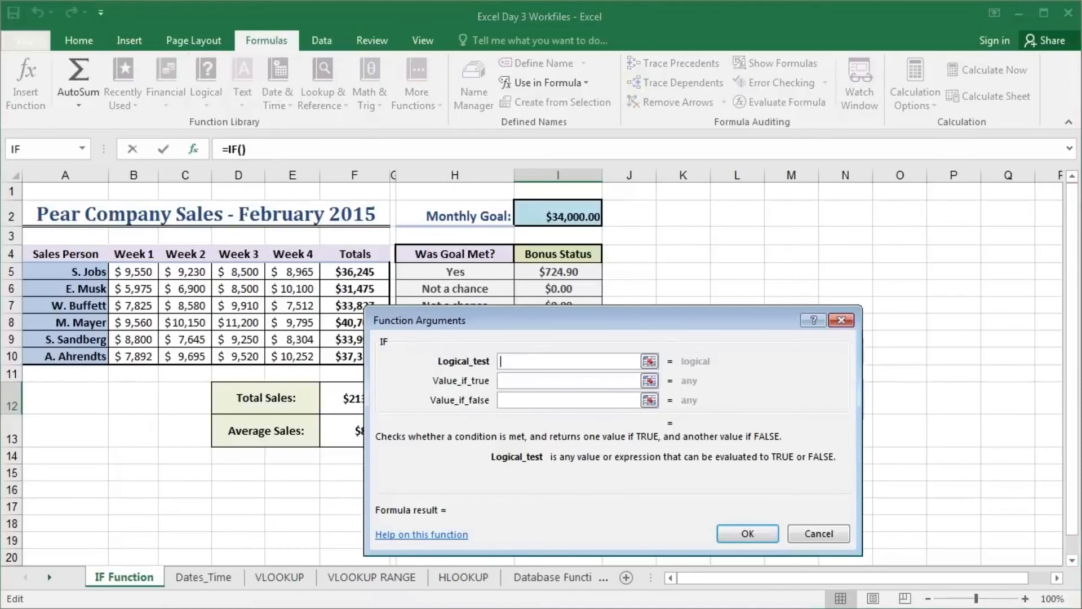
pyautogui.moveTo(536, 321); pyautogui.dragTo(488, 127)
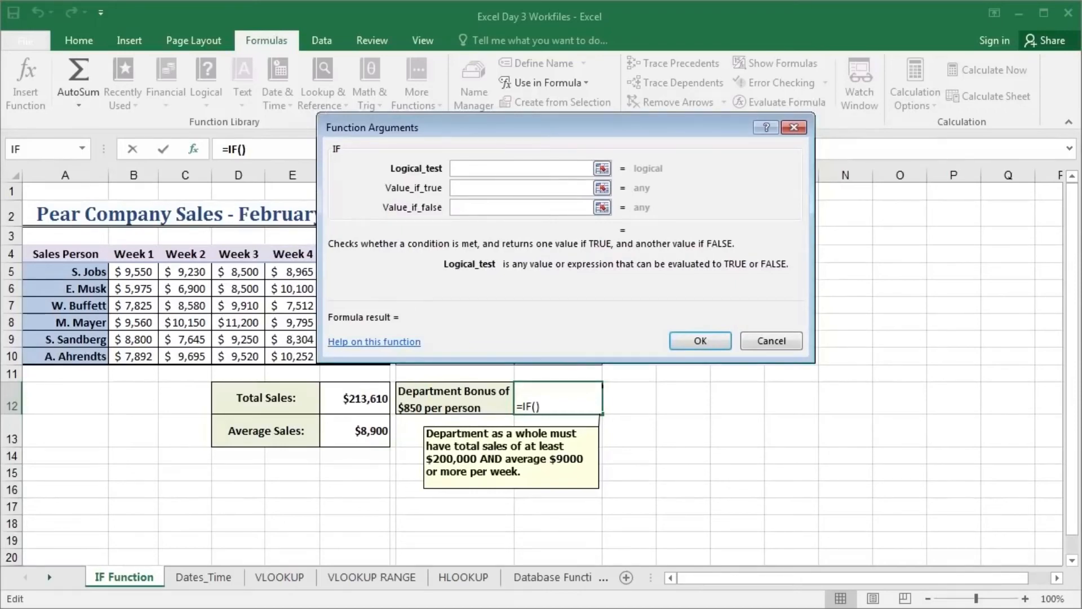
pyautogui.write('F12')
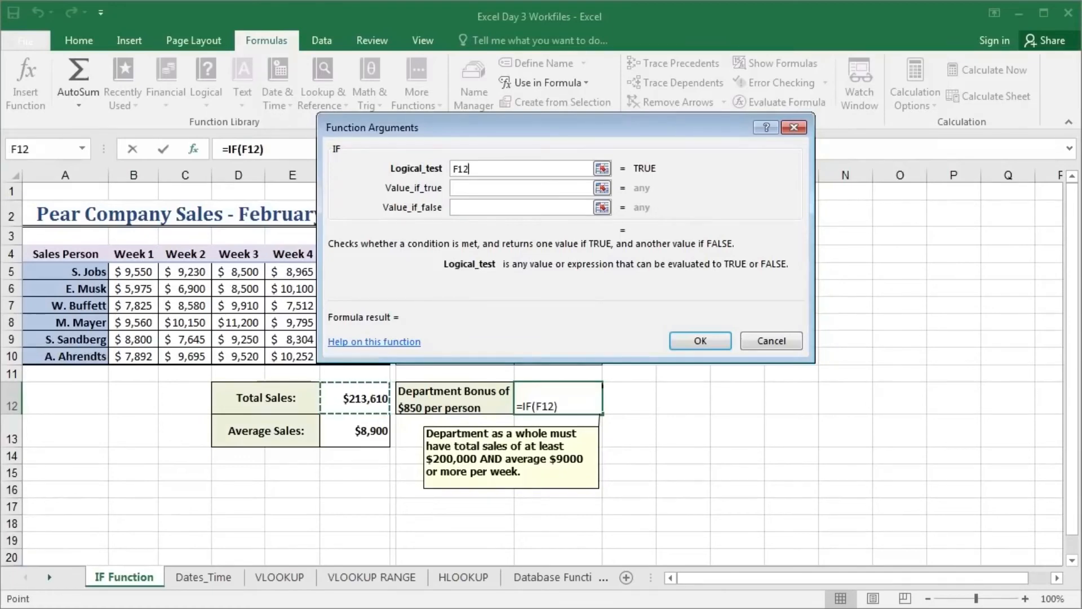
pyautogui.write('>')
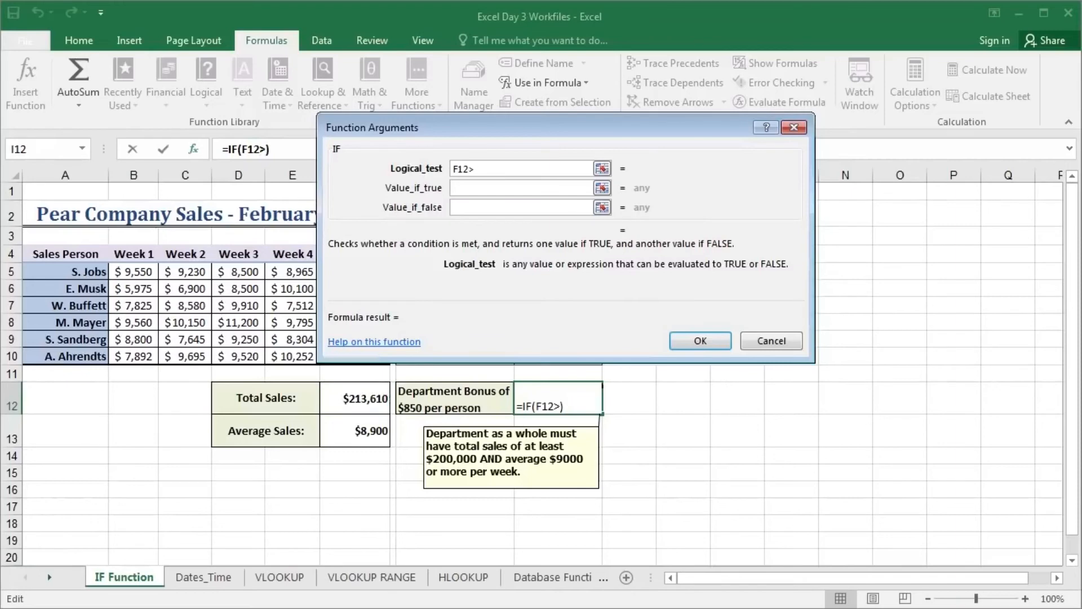
pyautogui.write('=20')
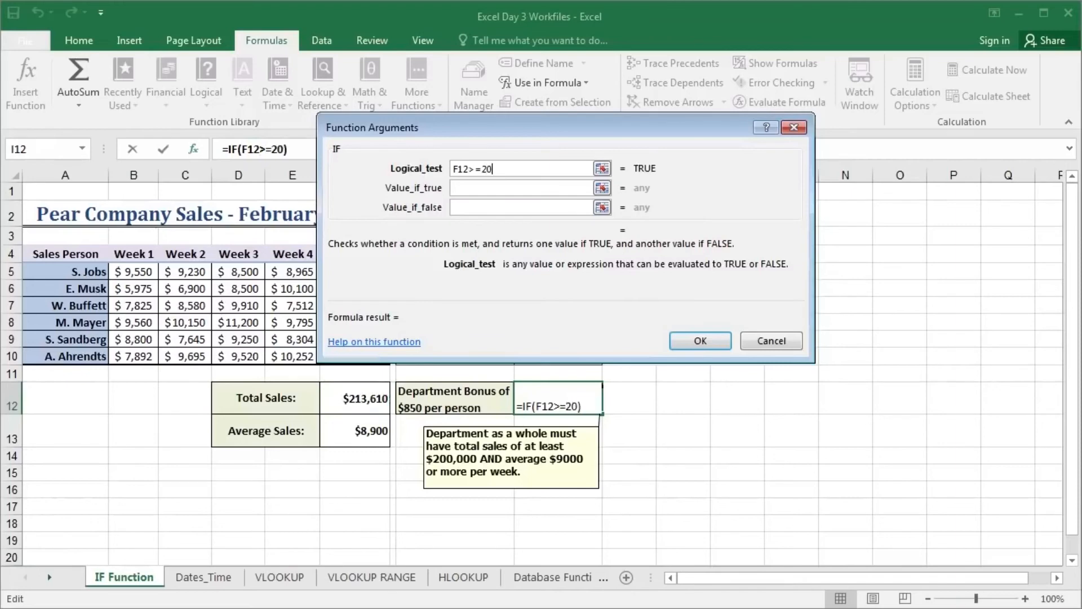
pyautogui.write('0000')
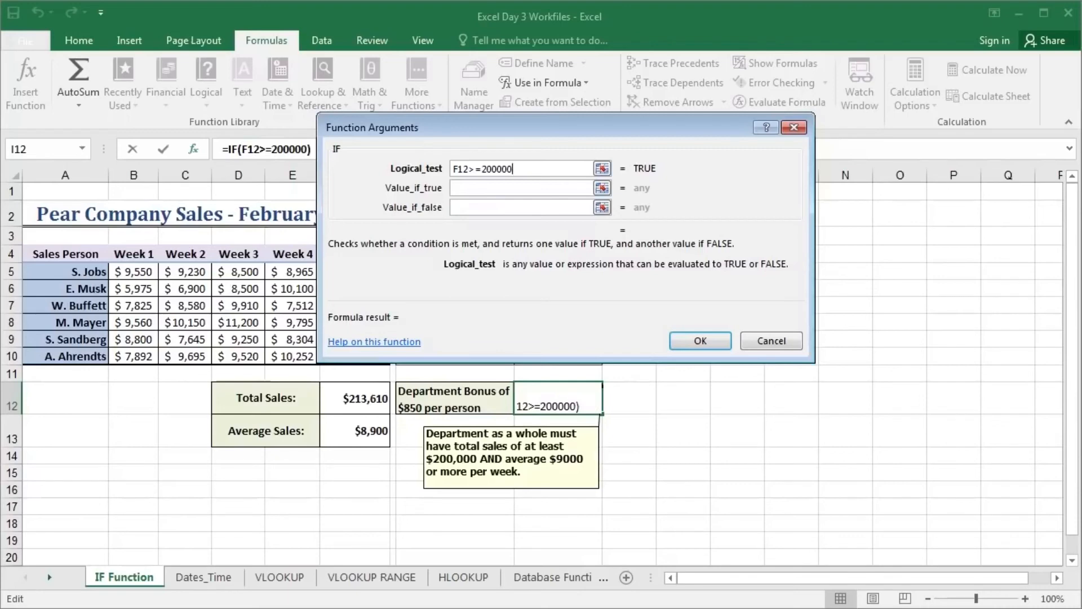
pyautogui.press('Tab')
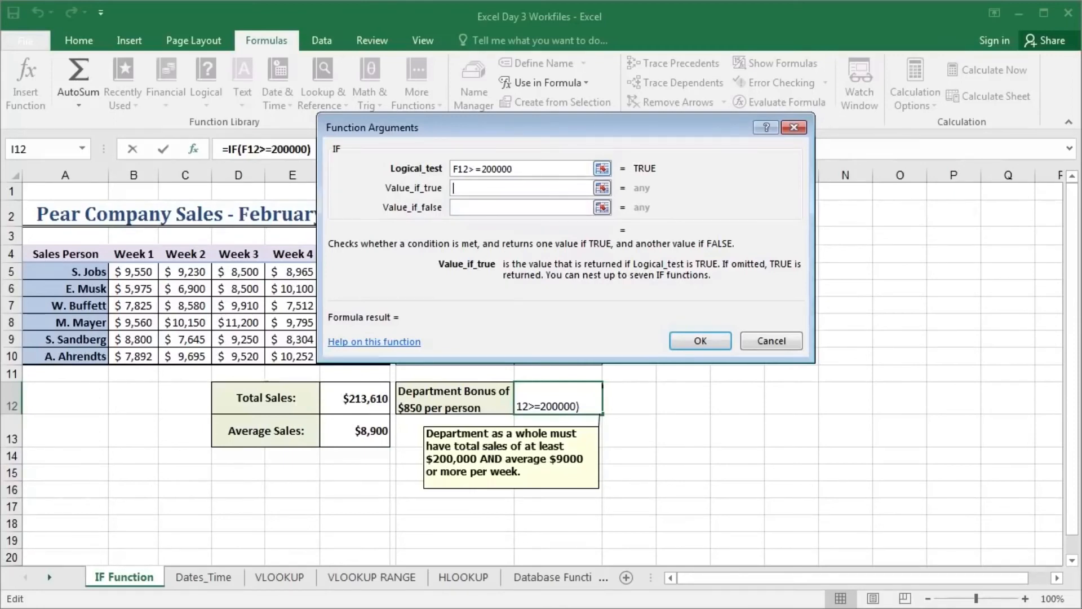
pyautogui.click(519, 169)
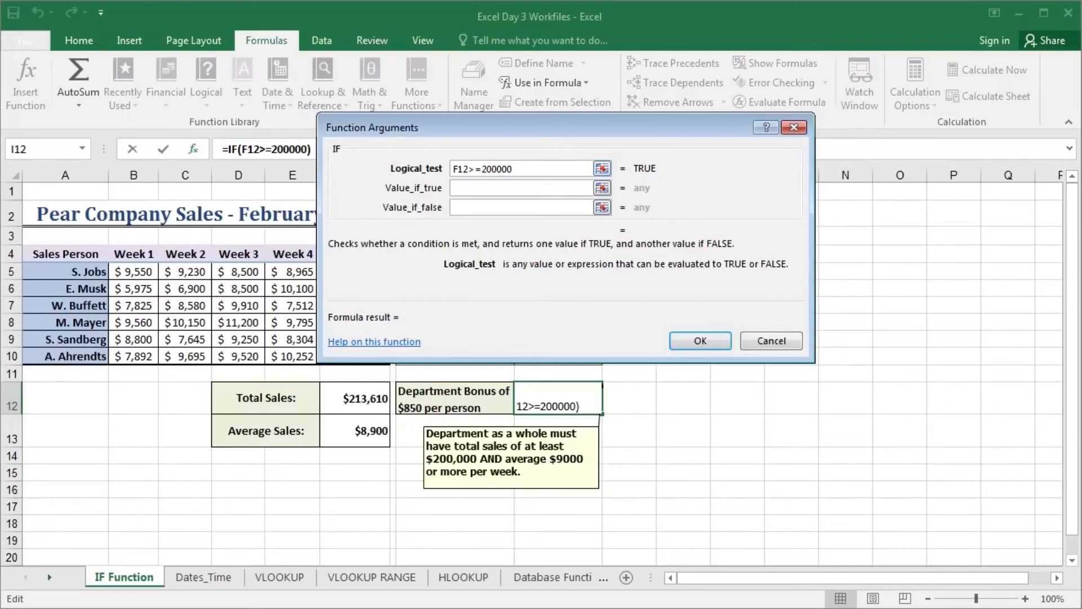
pyautogui.hotkey('shift', 'Left')
pyautogui.hotkey('shift', 'Left')
pyautogui.hotkey('shift', 'Left')
pyautogui.hotkey('shift', 'Left')
pyautogui.hotkey('shift', 'Left')
pyautogui.hotkey('shift', 'Left')
pyautogui.hotkey('shift', 'Left')
pyautogui.hotkey('shift', 'Left')
pyautogui.hotkey('shift', 'Left')
pyautogui.hotkey('shift', 'Left')
pyautogui.hotkey('shift', 'Left')
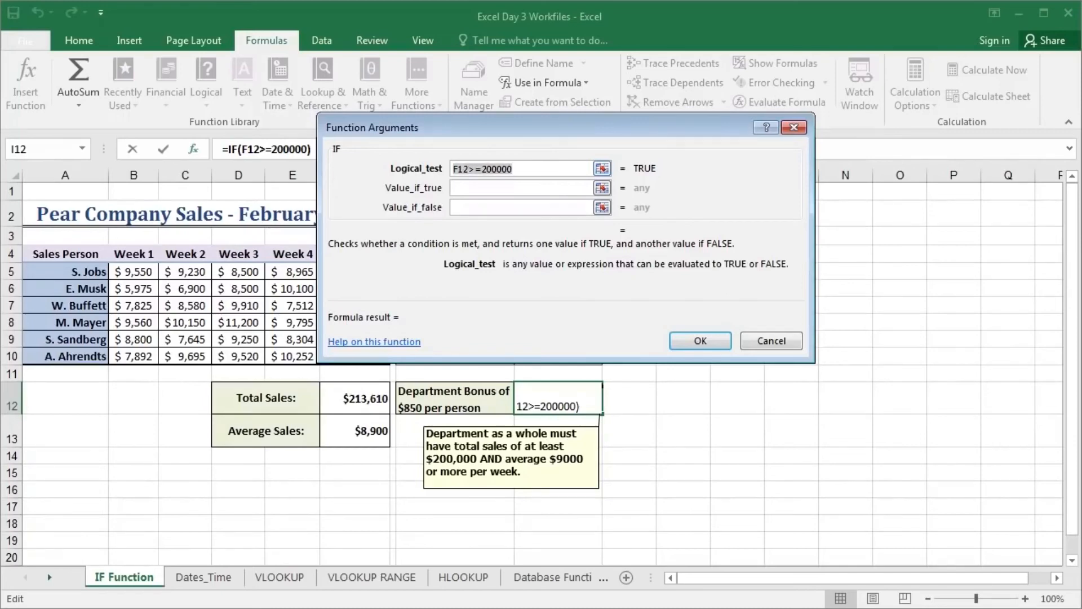
pyautogui.press('BackSpace')
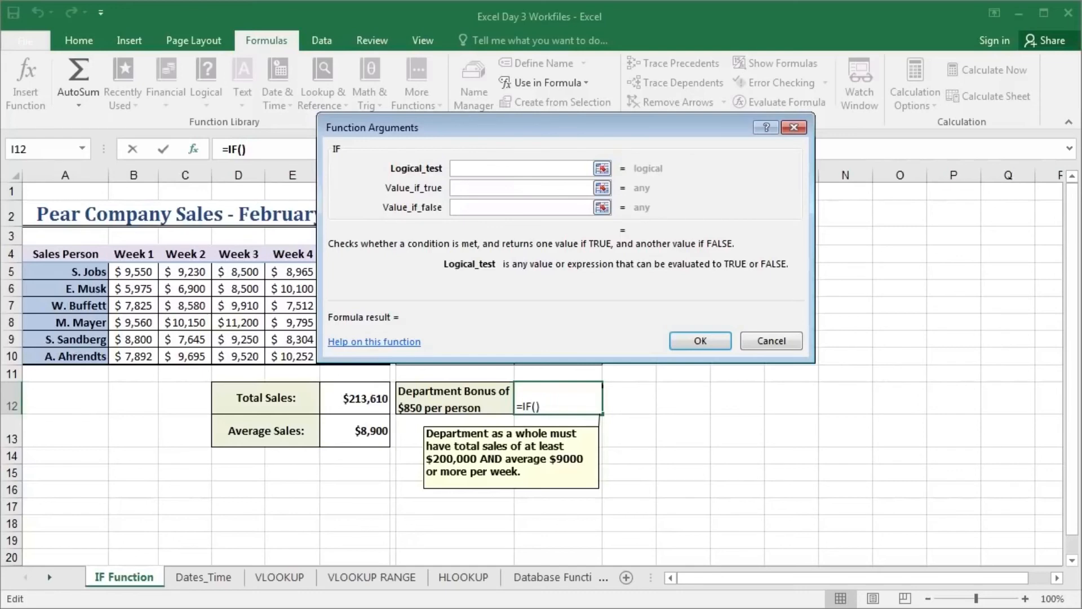
# Nest an AND function in the logical test of the IF function and bring up the AND function's arguments
pyautogui.moveTo(394, 127); pyautogui.dragTo(430, 168)
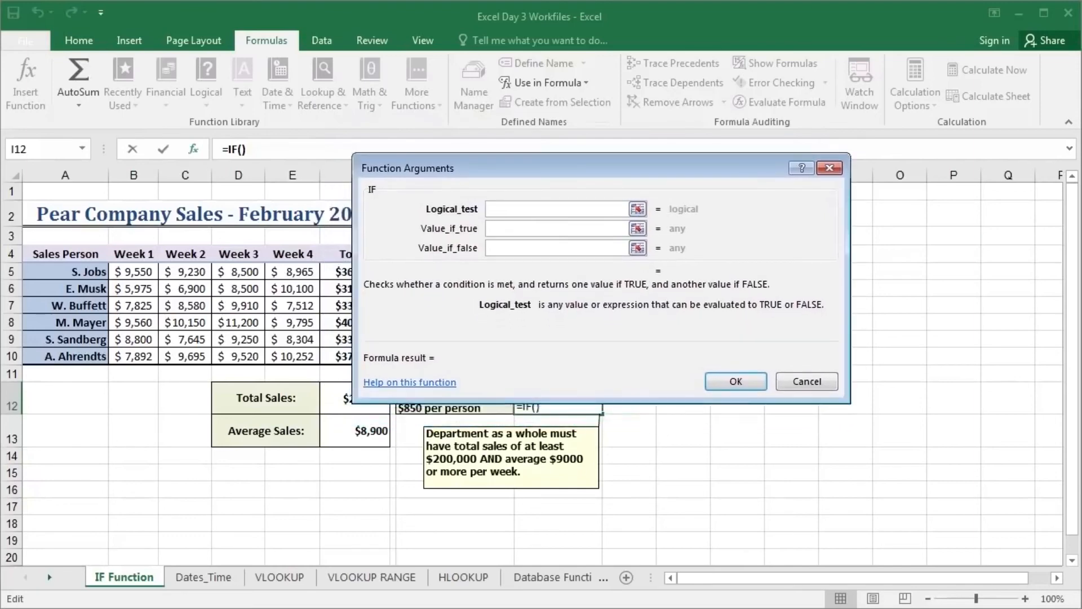
pyautogui.write('AND')
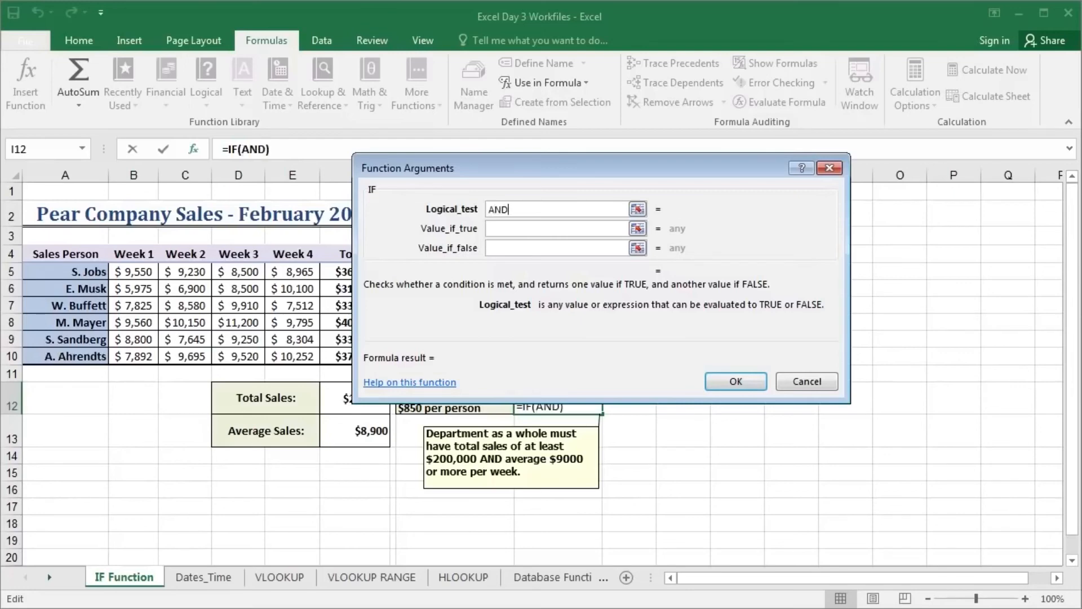
pyautogui.write('(')
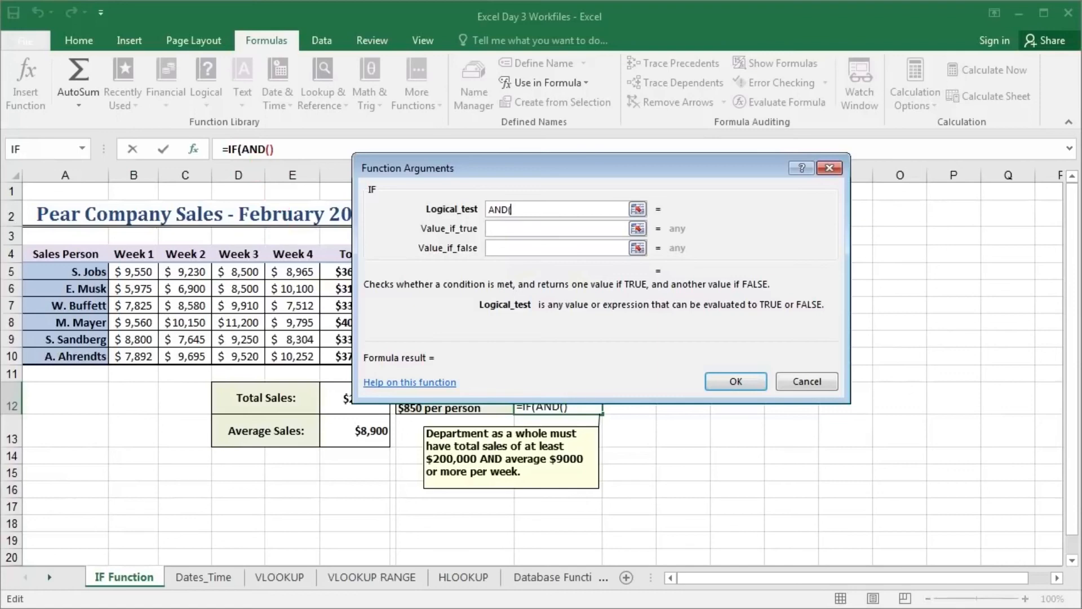
pyautogui.click(257, 150)
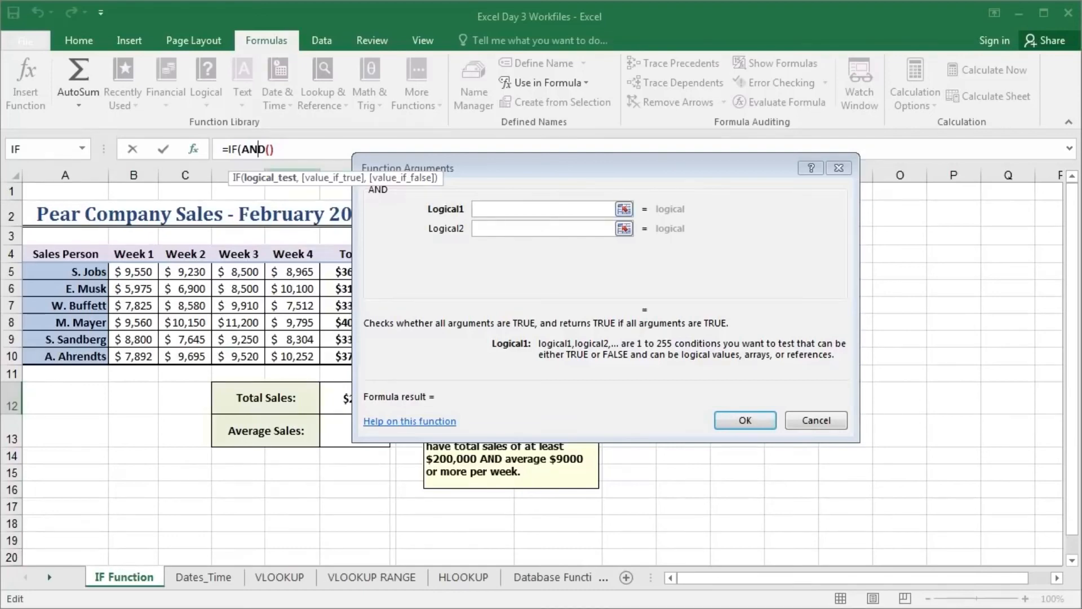
# Set the AND function's two conditions to F12>=200000 and F13>=9000
pyautogui.click(508, 209)
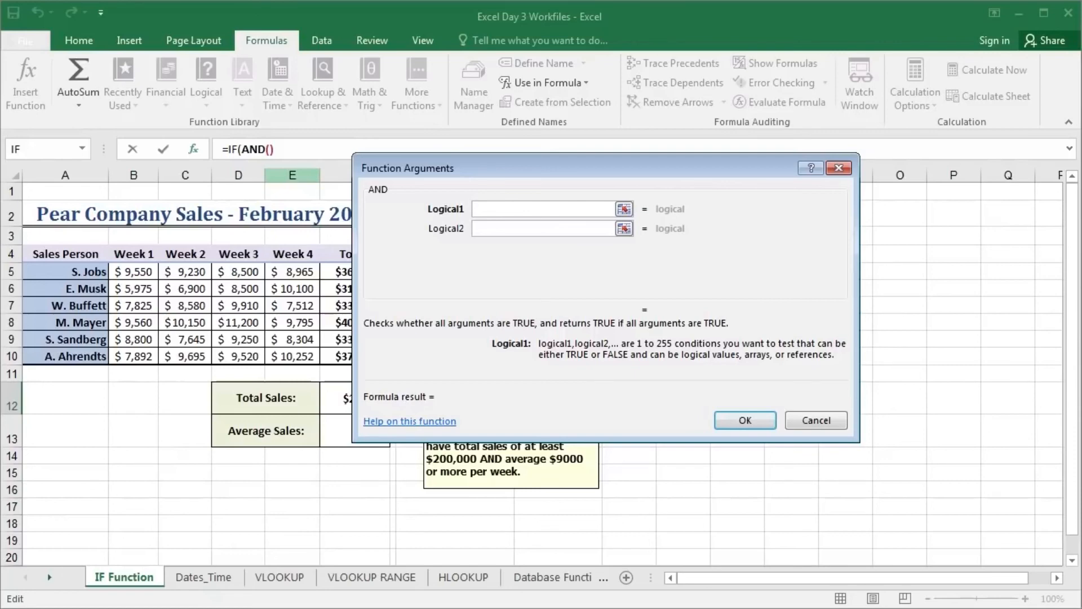
pyautogui.moveTo(563, 168); pyautogui.dragTo(542, 100)
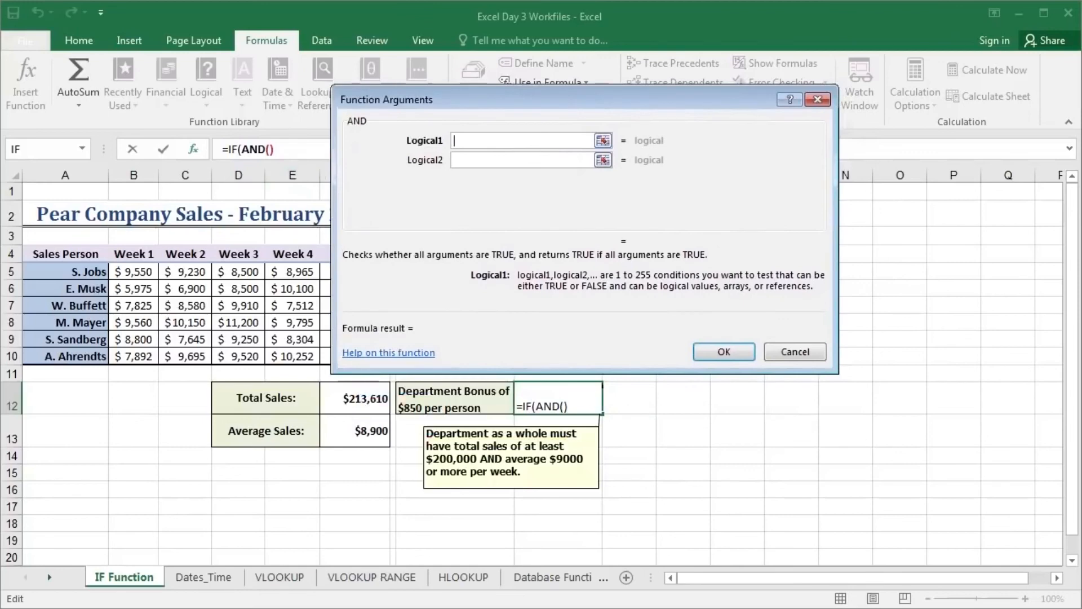
pyautogui.click(355, 399)
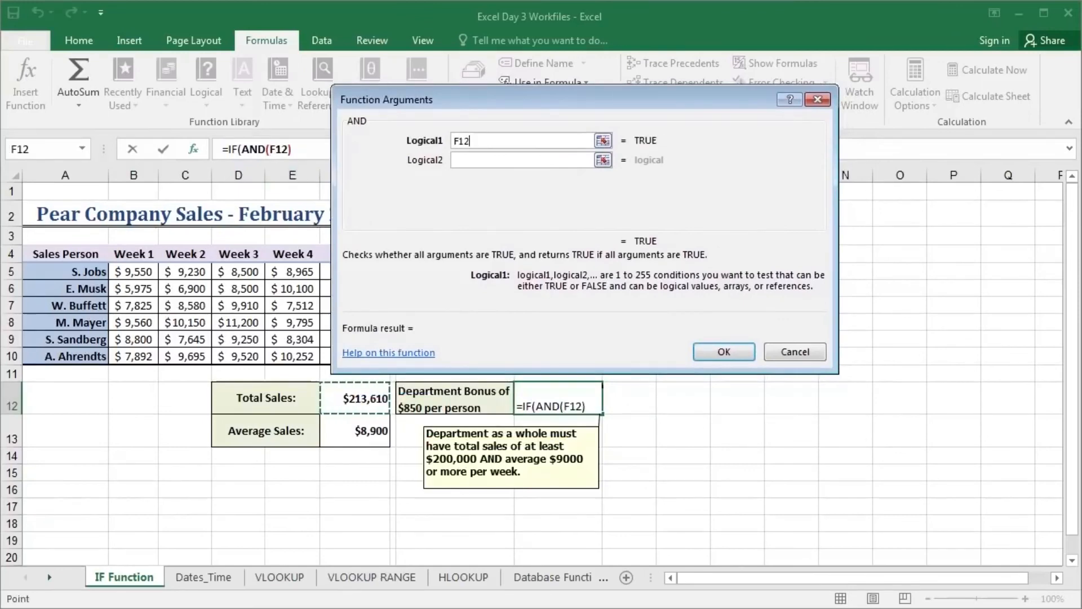
pyautogui.write('>=200')
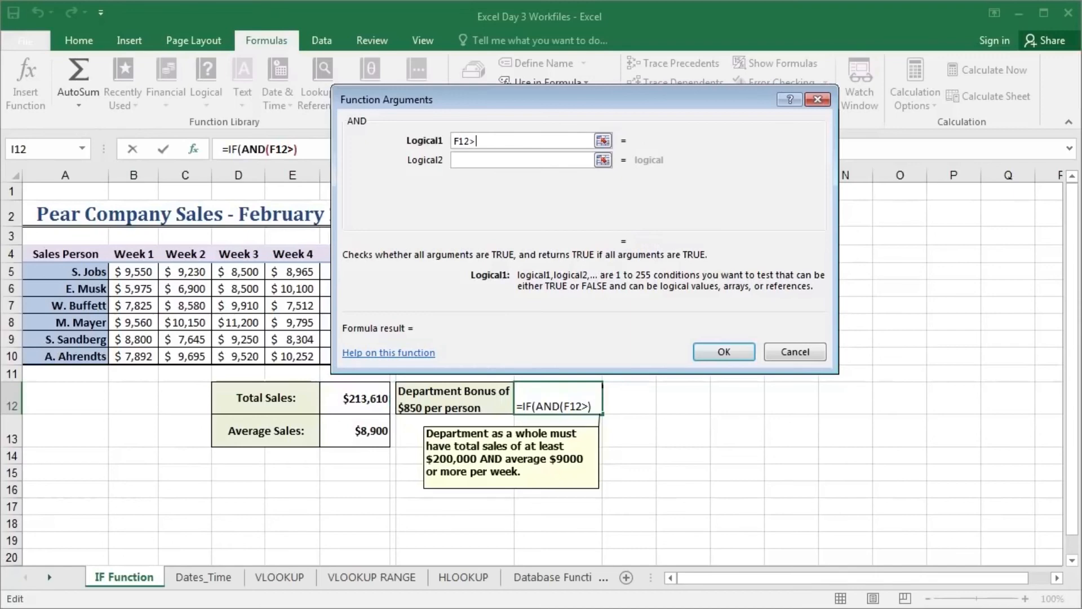
pyautogui.write('000')
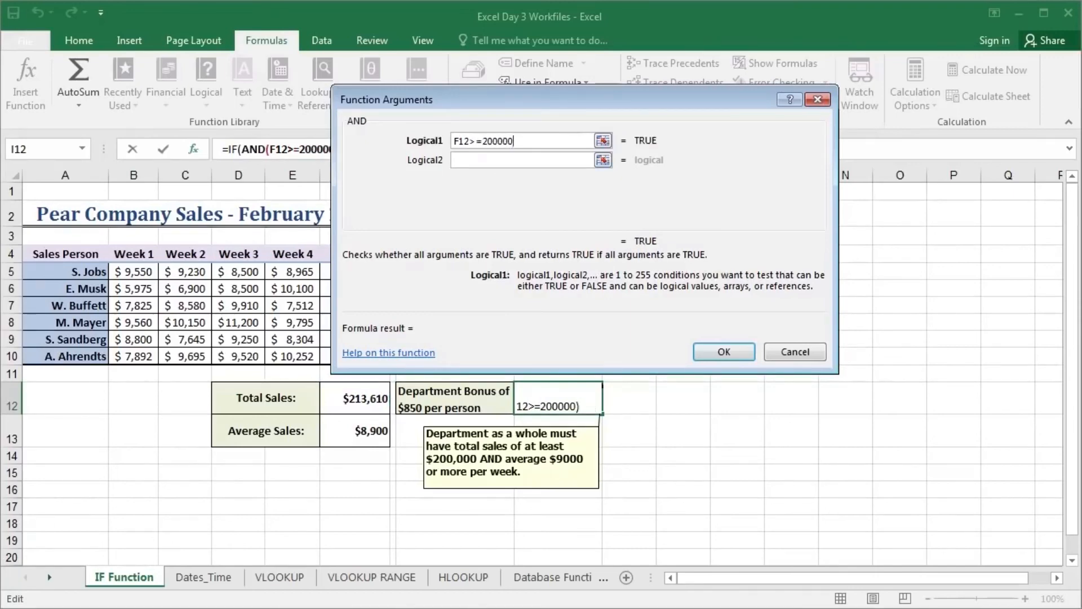
pyautogui.press('Tab')
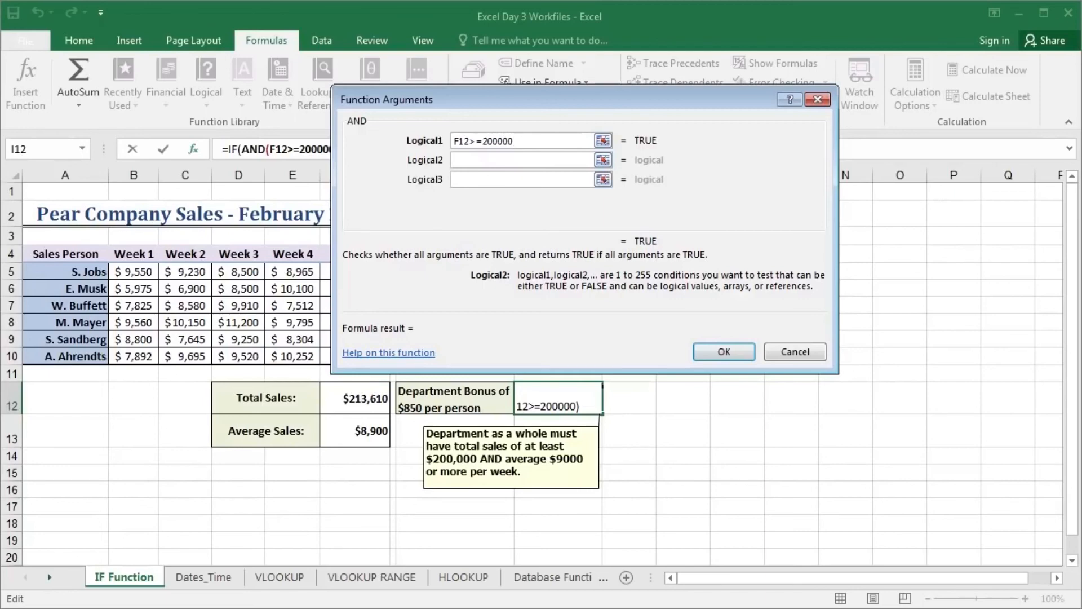
pyautogui.click(355, 432)
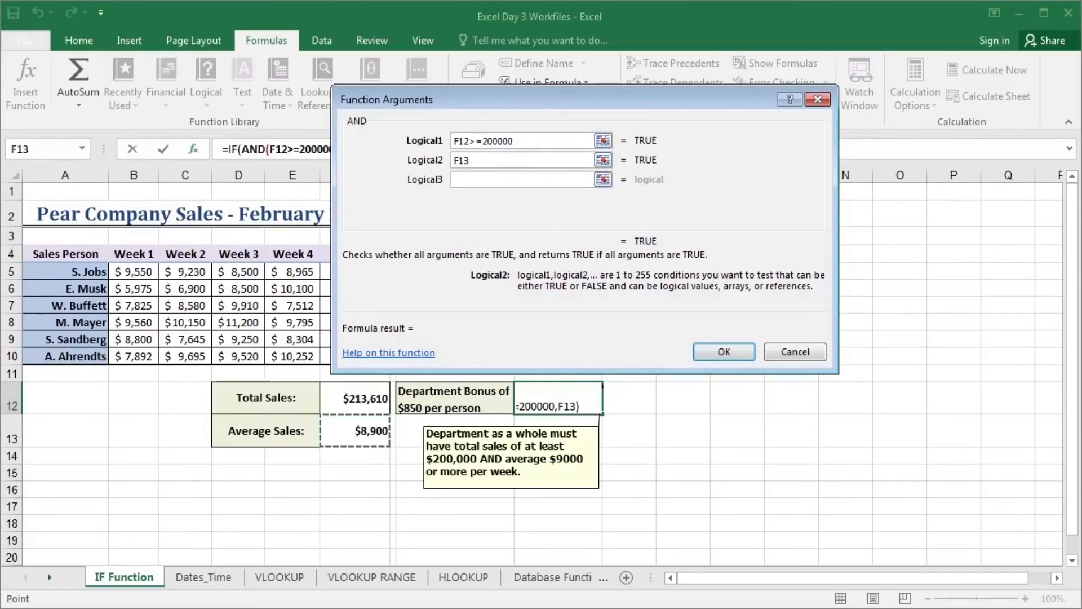
pyautogui.write('>')
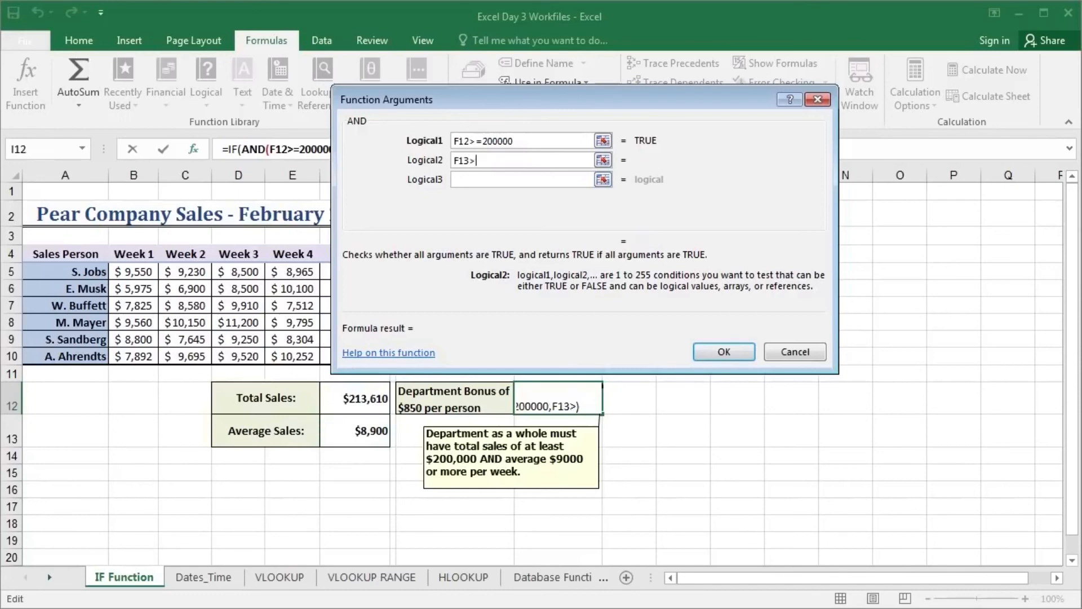
pyautogui.write('=9000')
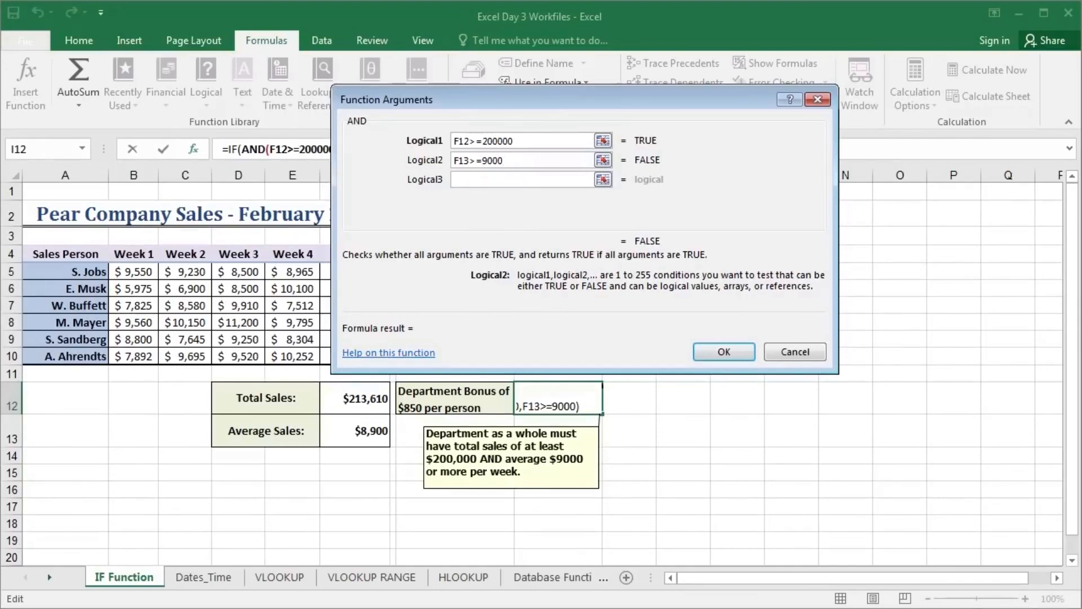
# Return to the outer IF function's arguments and complete it with "BONUS" as the value if true and ":(" as the value if false
pyautogui.moveTo(451, 99); pyautogui.dragTo(520, 202)
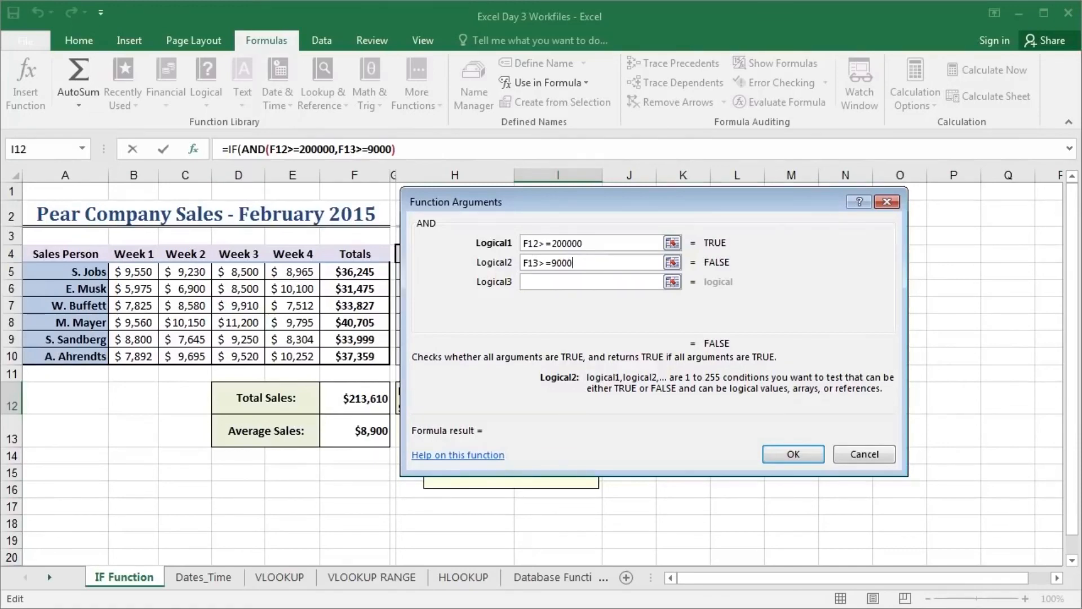
pyautogui.click(229, 150)
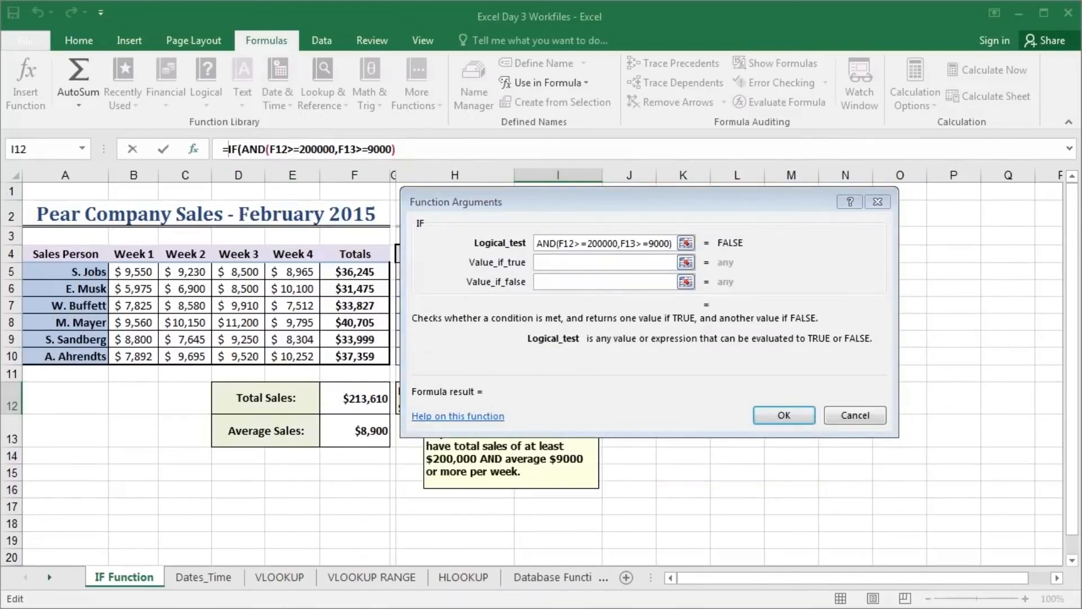
pyautogui.click(569, 262)
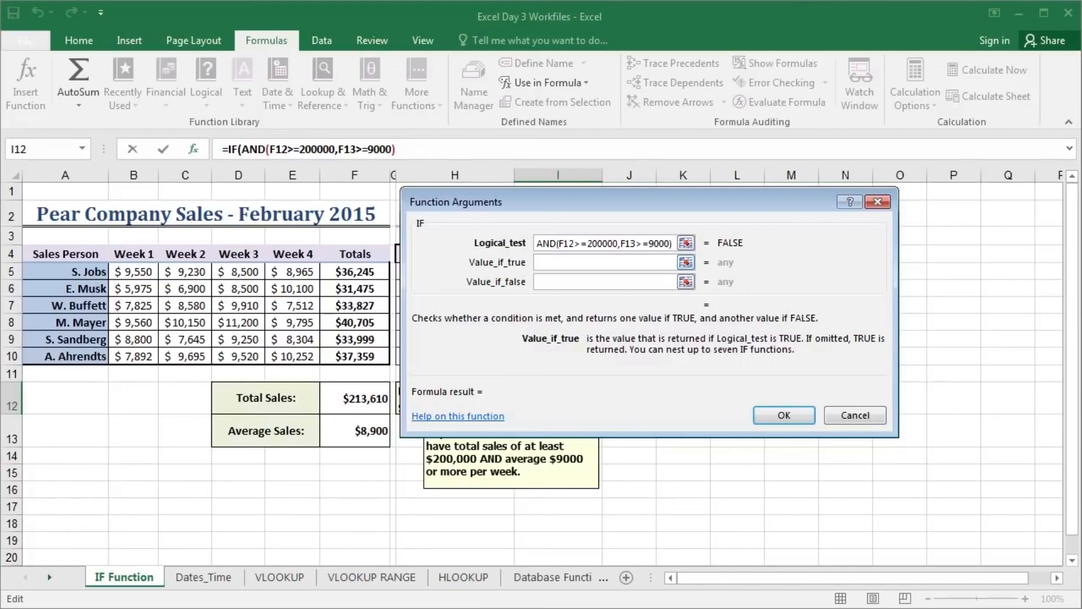
pyautogui.write('"BONUS')
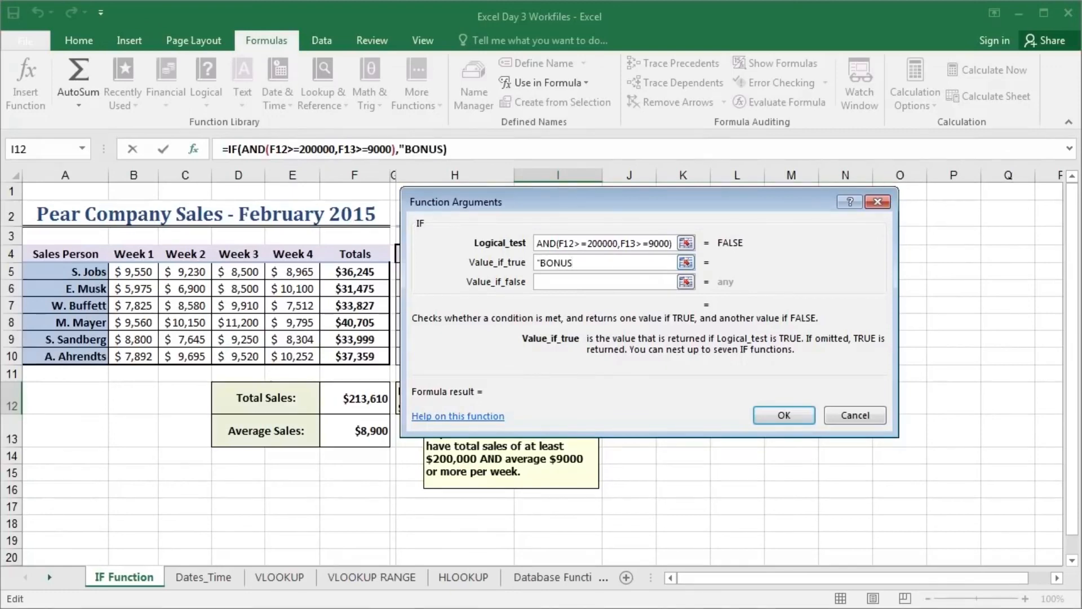
pyautogui.write('"')
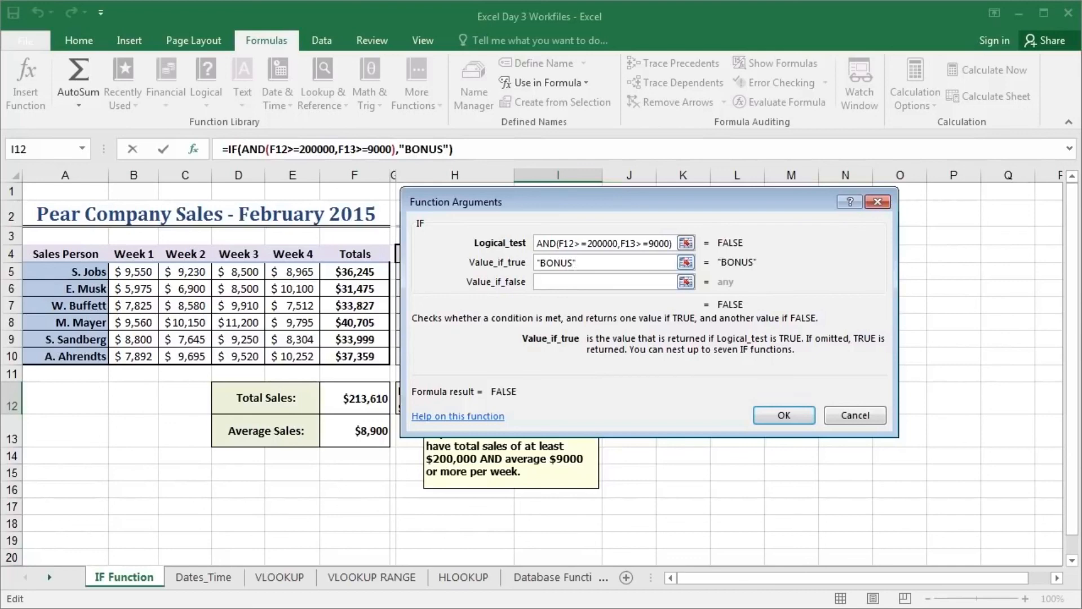
pyautogui.press('Tab')
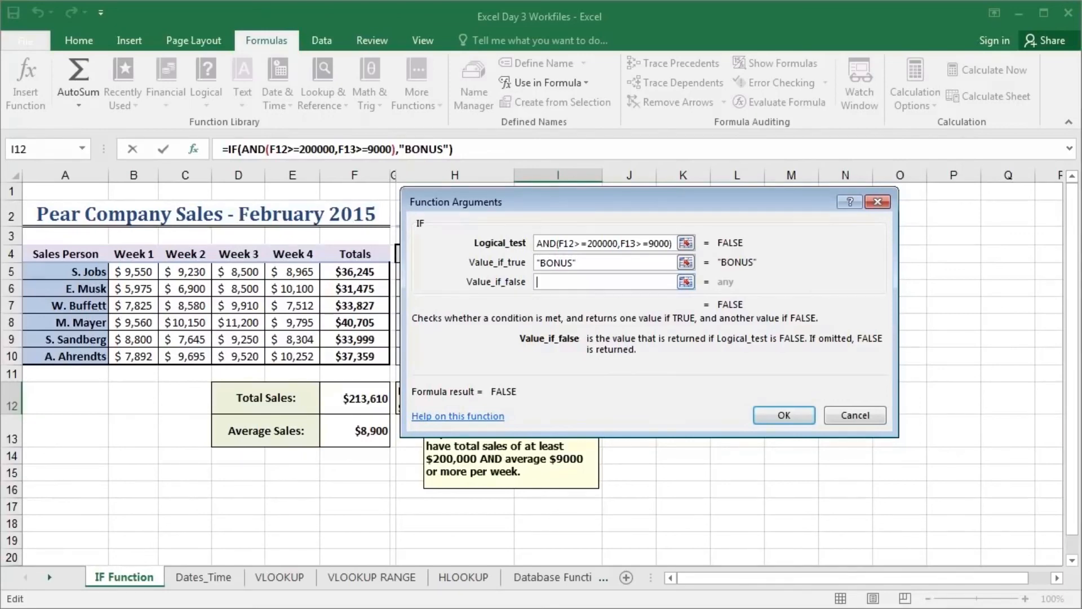
pyautogui.write('":("')
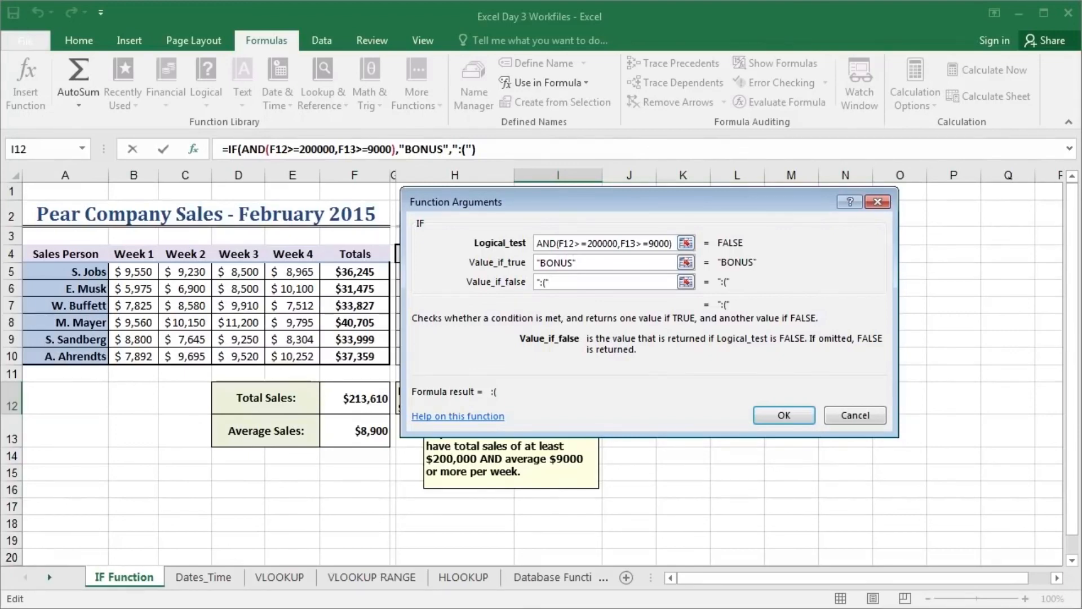
pyautogui.press('Return')
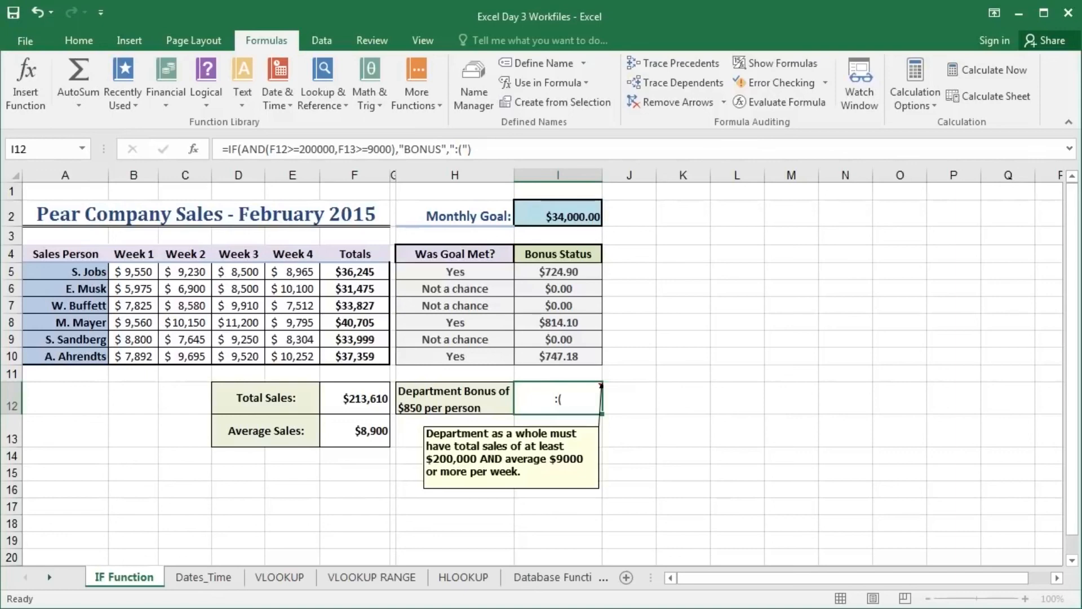
# Test the department bonus formula by setting the Week 1 sales in B6 to 10000, and check cell I12
pyautogui.click(134, 288)
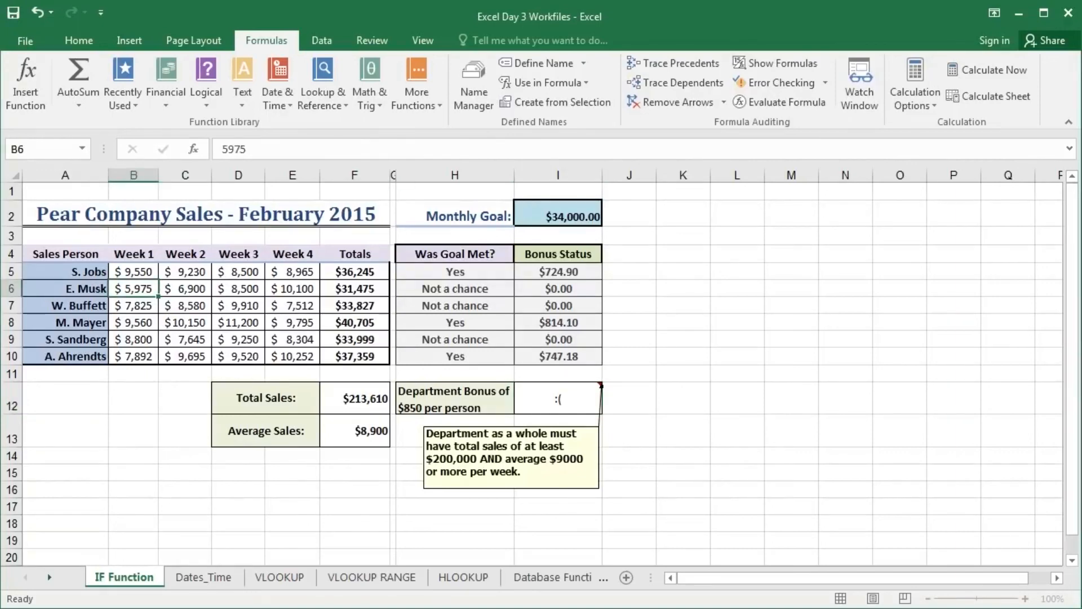
pyautogui.write('10000')
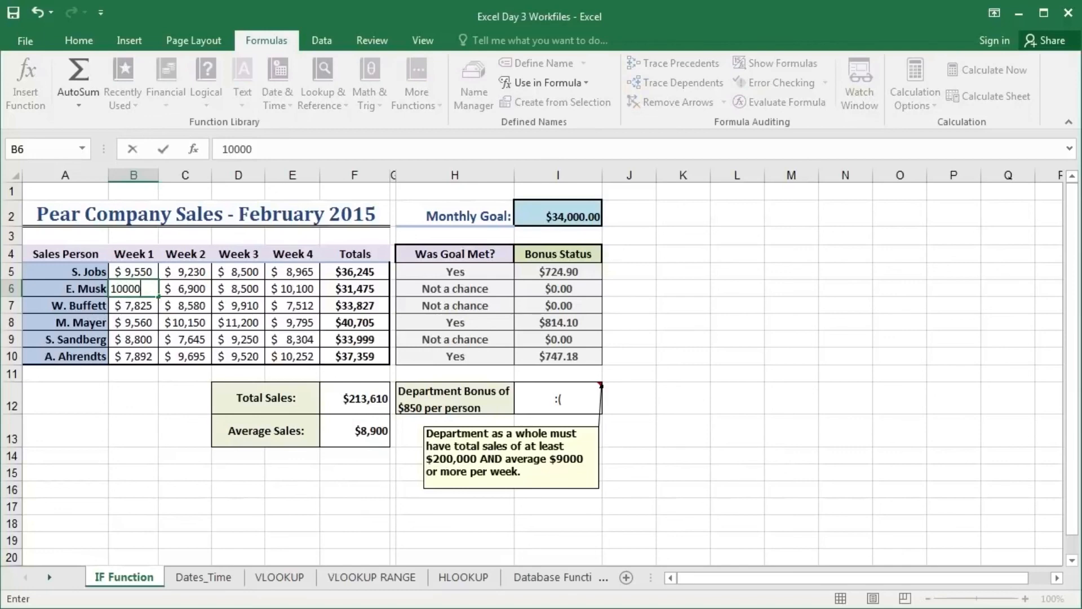
pyautogui.press('Return')
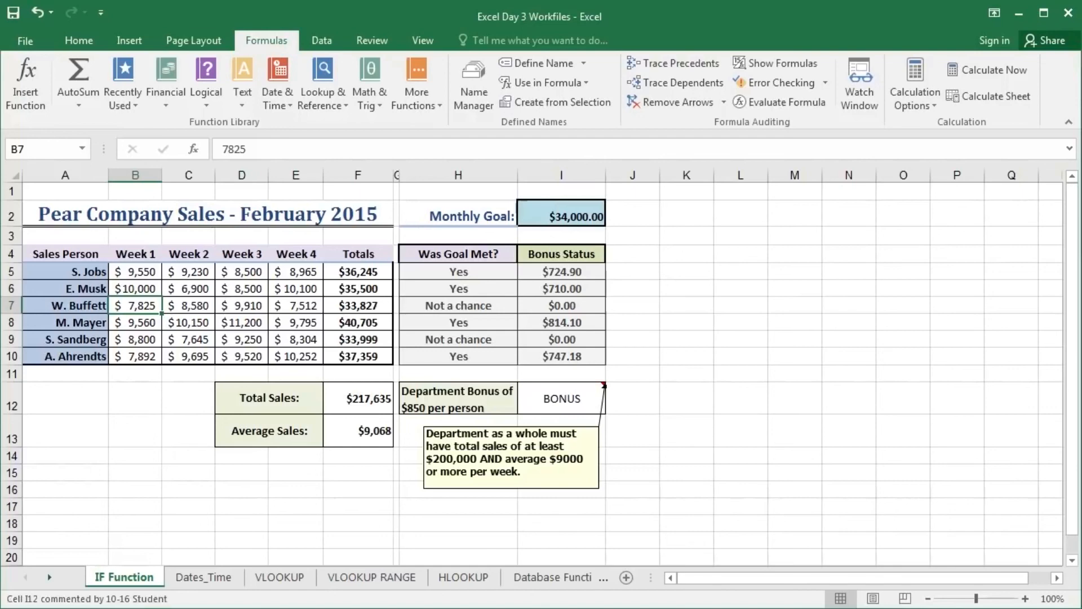
pyautogui.click(562, 399)
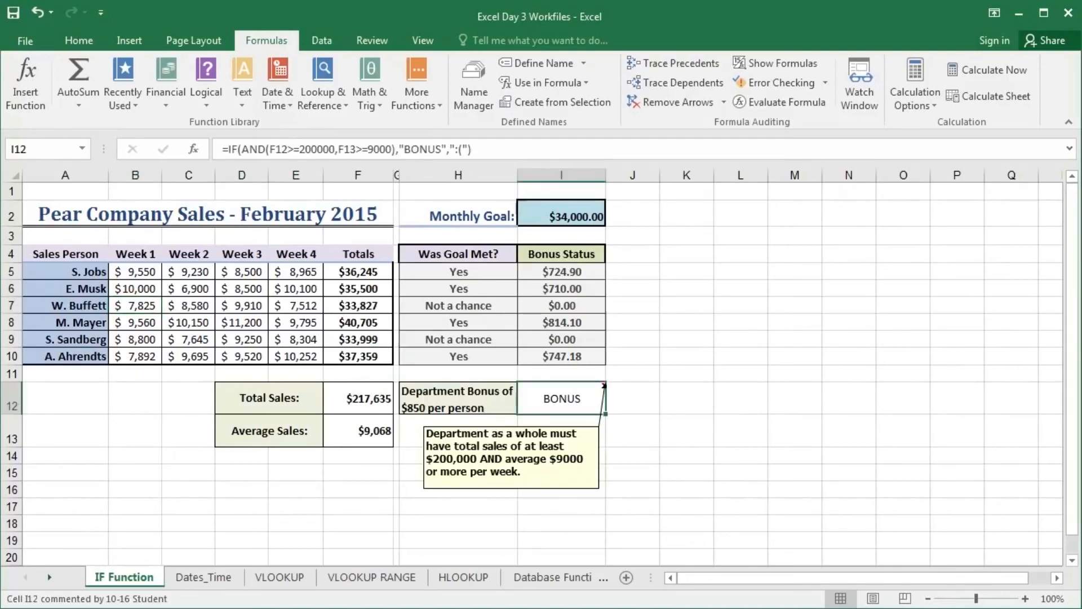